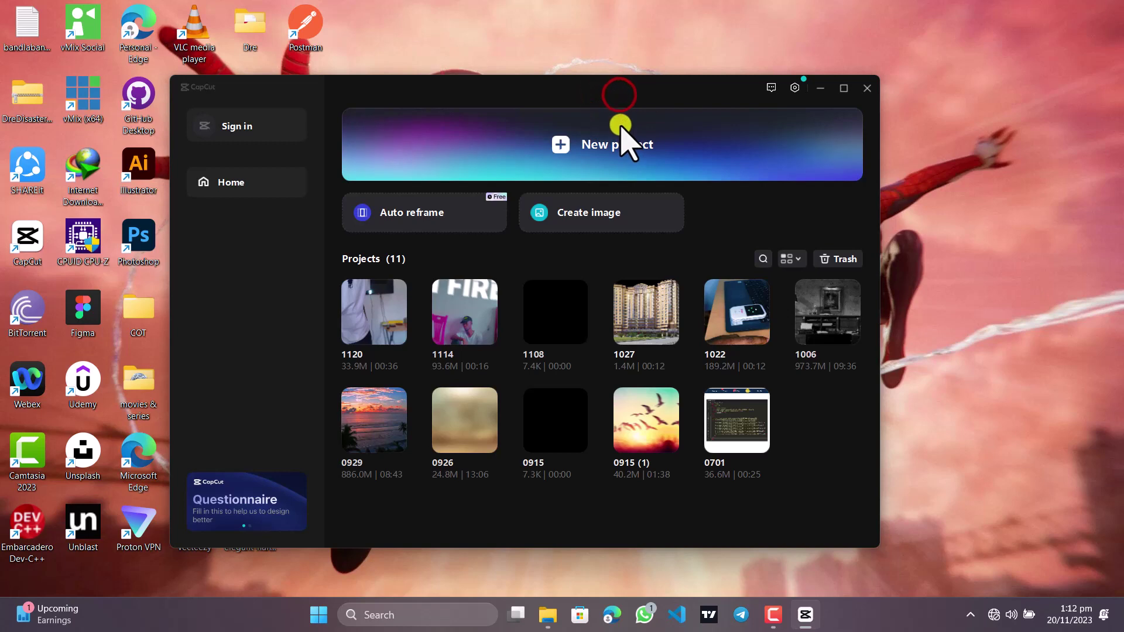
left_click(573, 151)
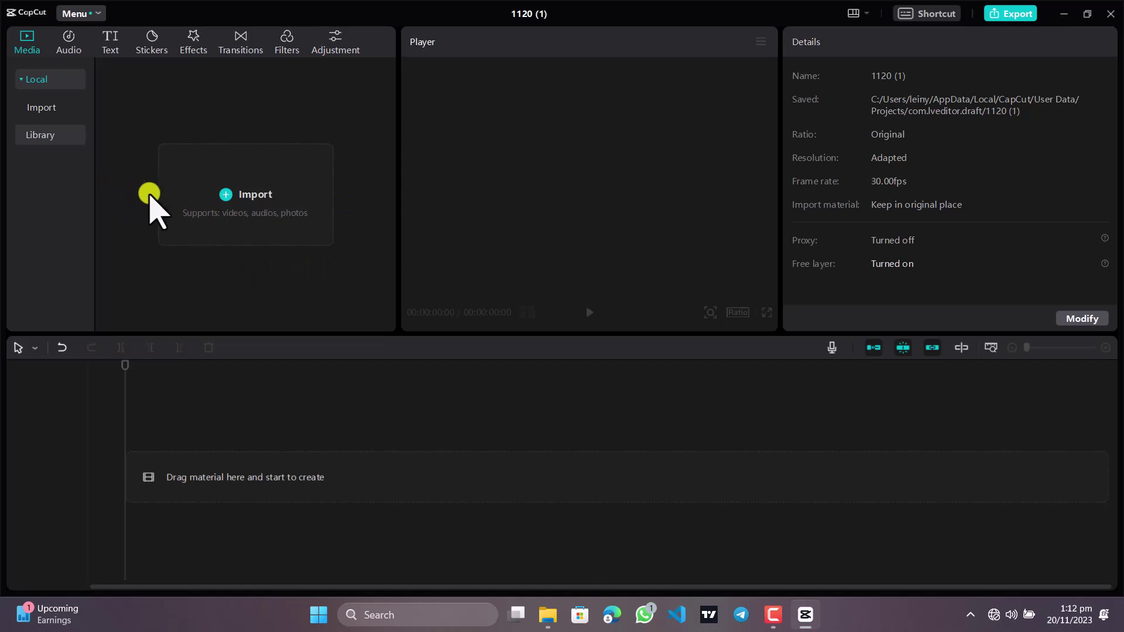
left_click(245, 196)
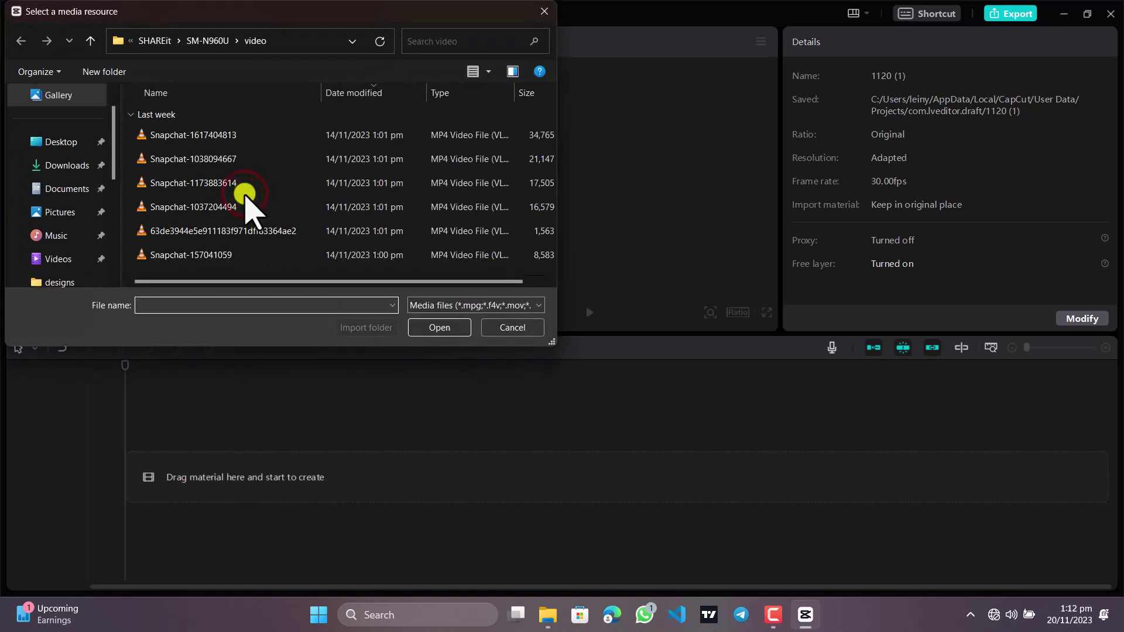
left_click(207, 138)
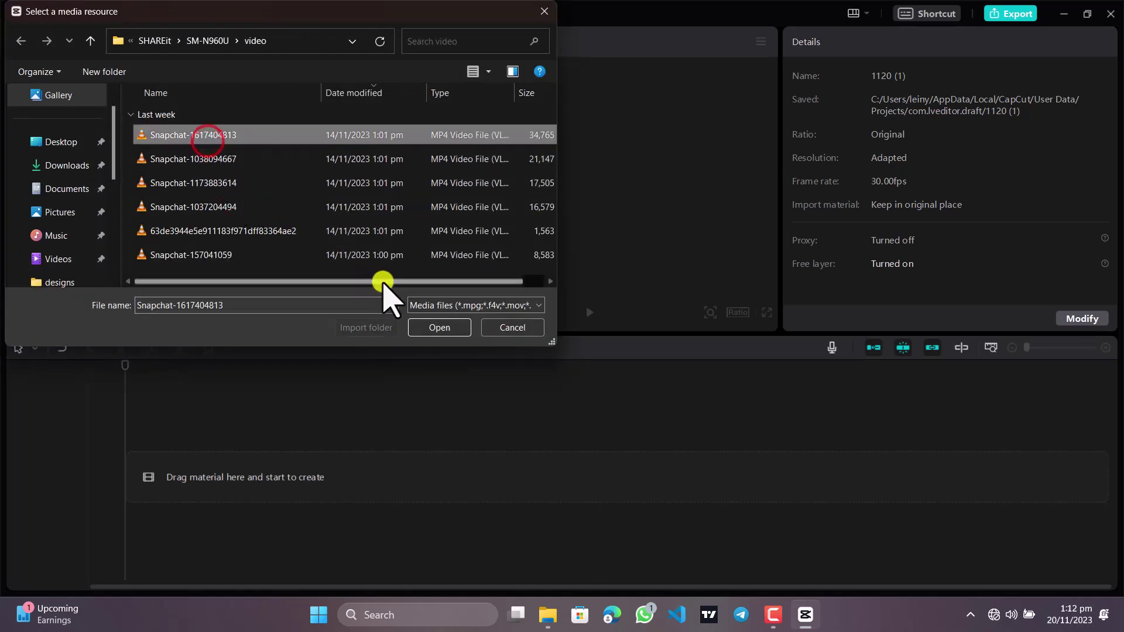
left_click(434, 328)
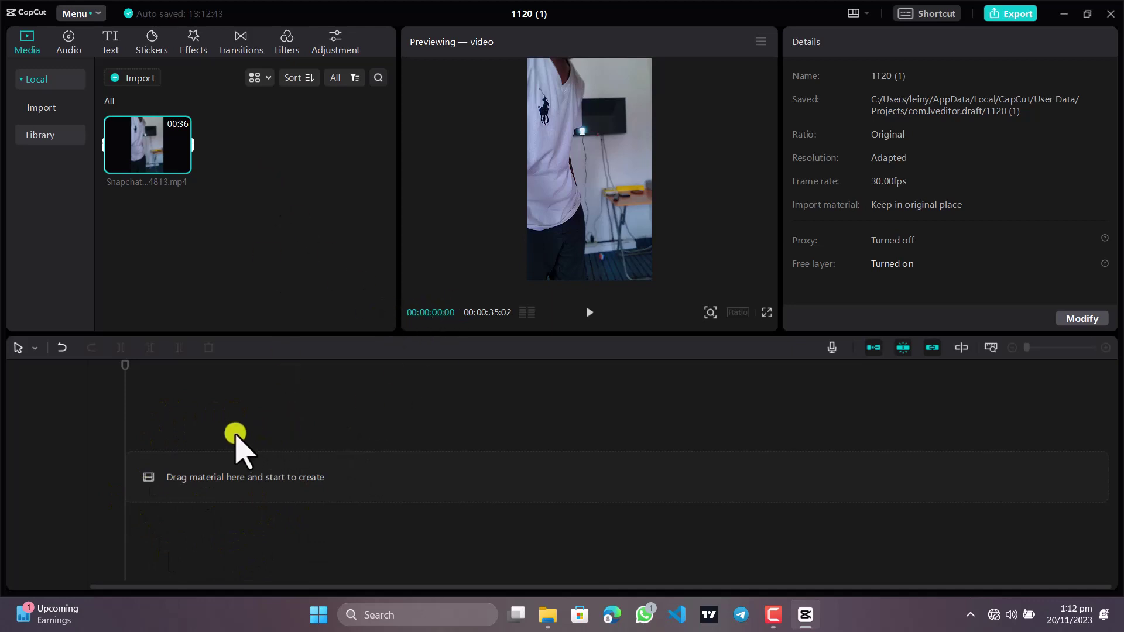
Place the imported Snapchat video at the start of the timeline's main track.
mouse_move(160, 148)
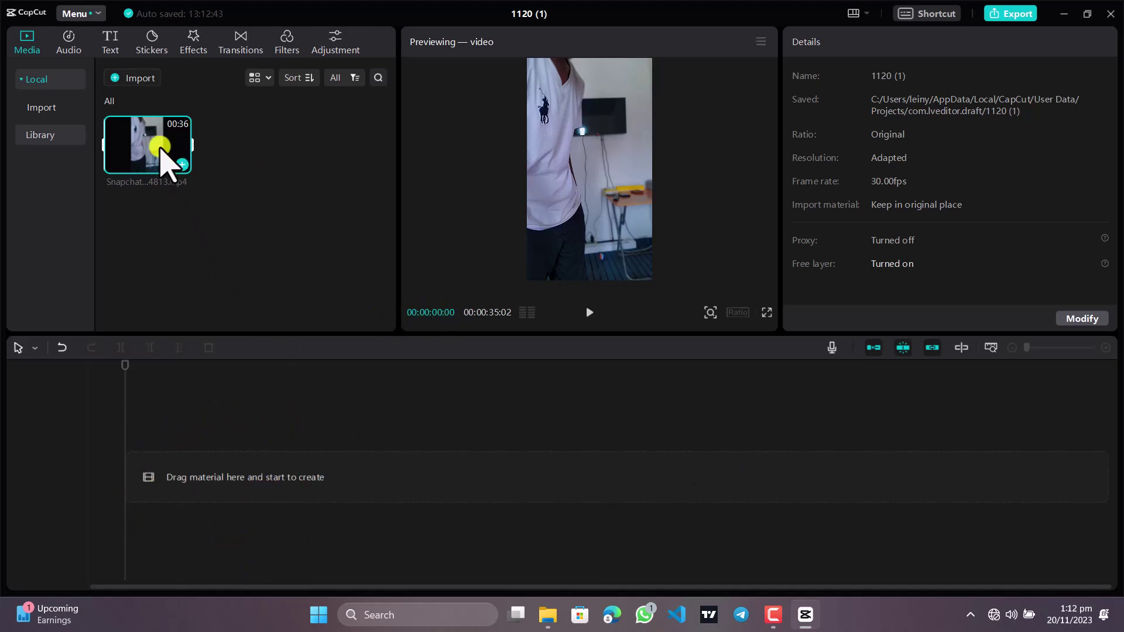
left_click_drag(161, 149, 127, 469)
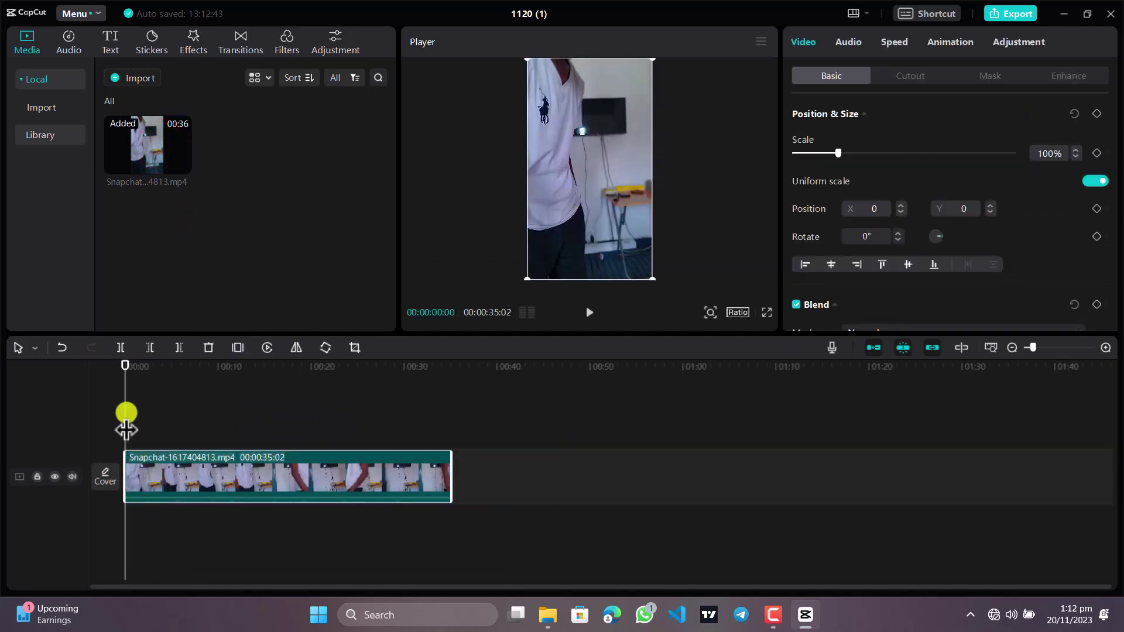
left_click_drag(126, 420, 20, 472)
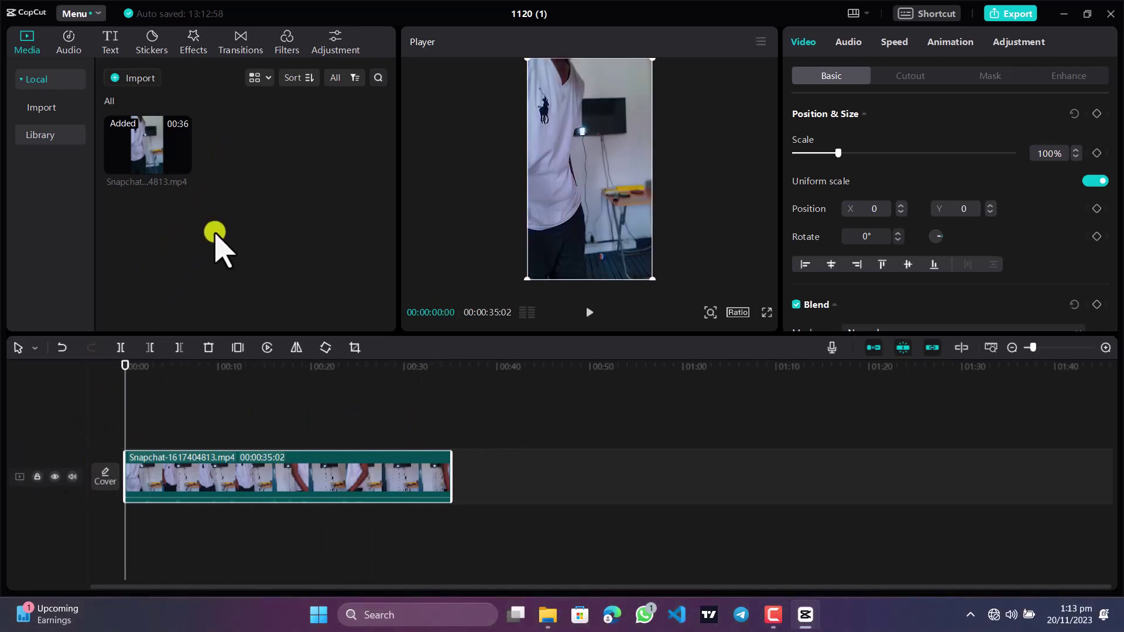
Import the audio file Guess I'll Never Know - TrackTribe from the youtube copywright free sounds folder and preview it.
left_click(134, 77)
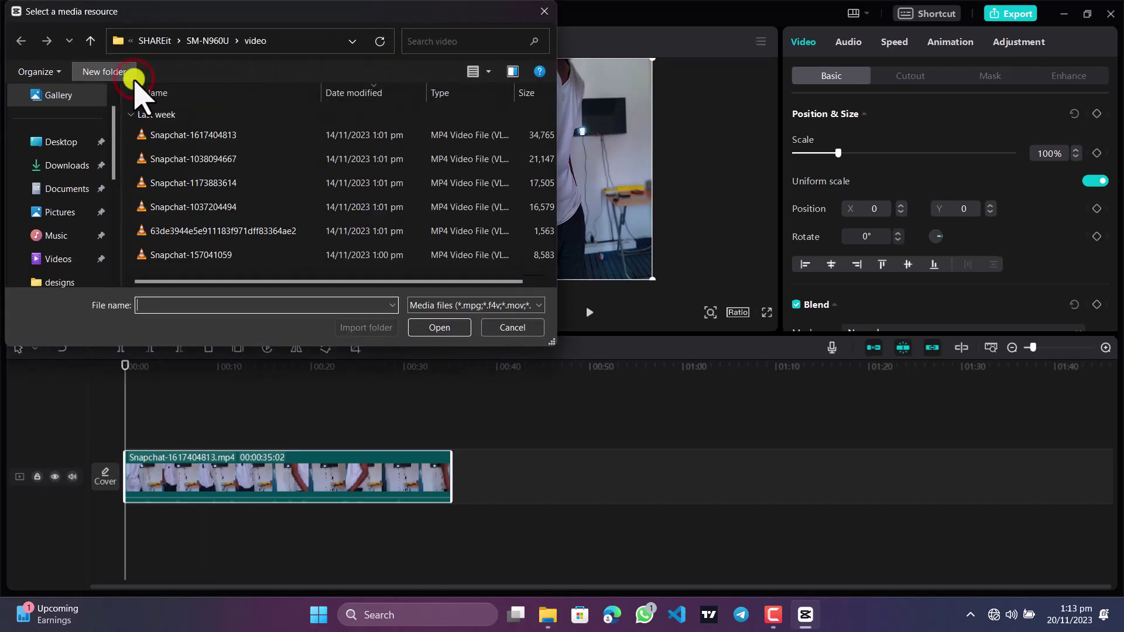
left_click(990, 37)
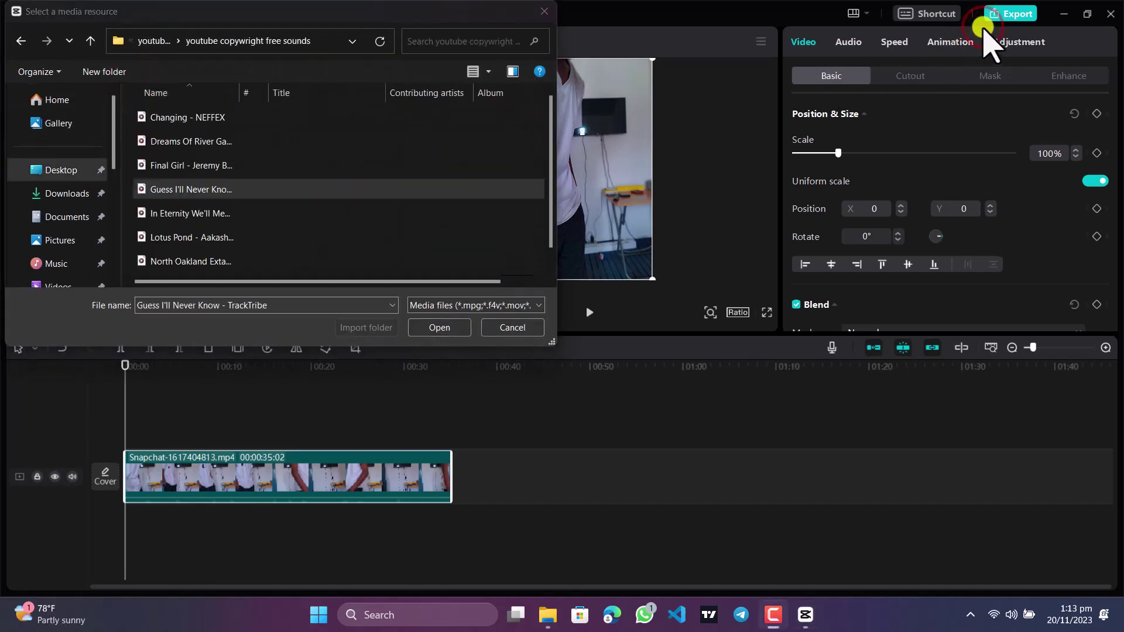
left_click(219, 189)
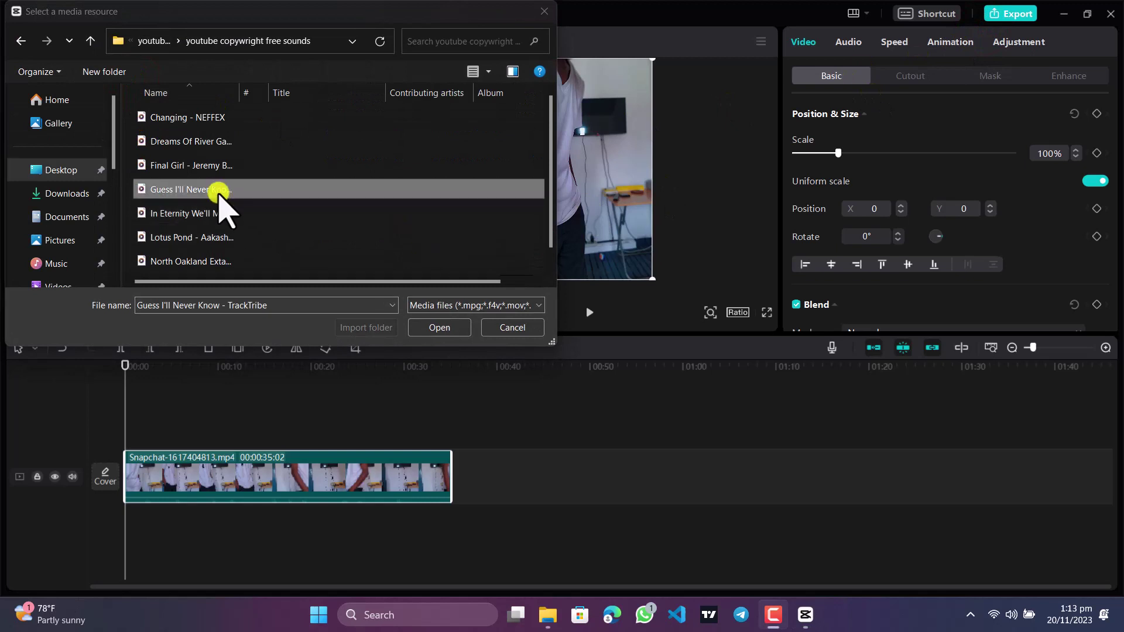
left_click(442, 328)
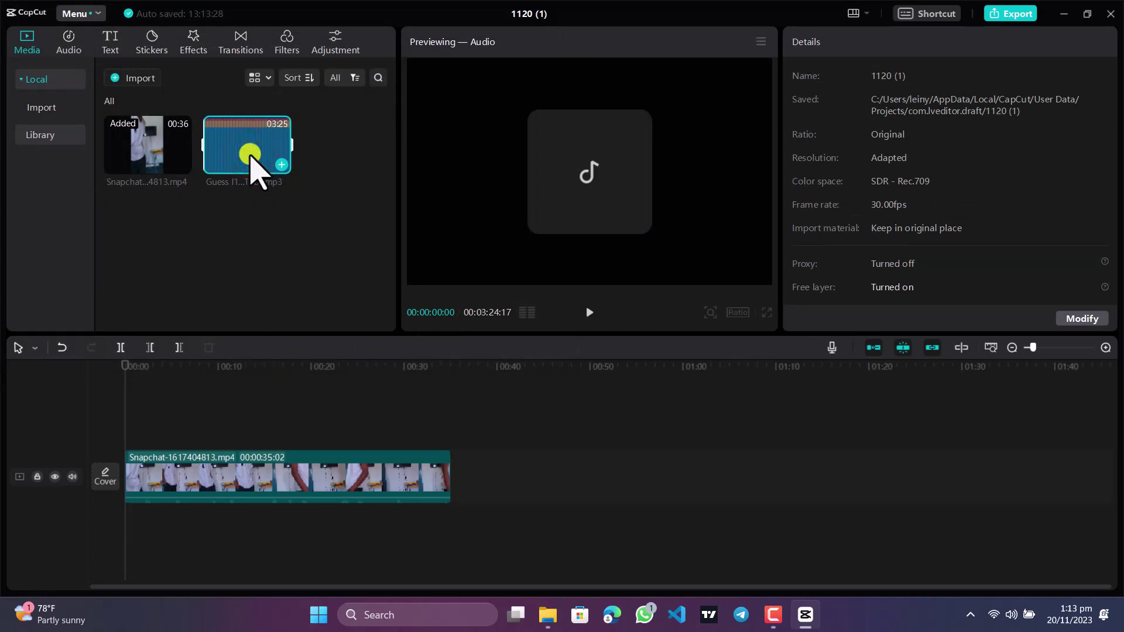
left_click(590, 311)
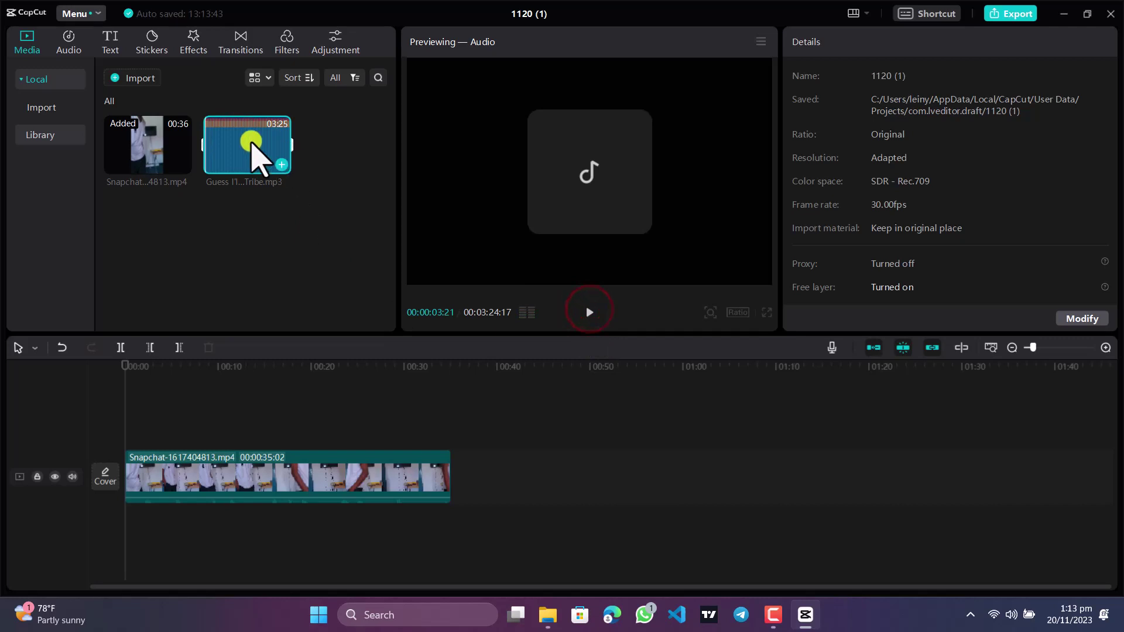
Add the imported music beneath the video at the start of the timeline and scrub through both clips.
left_click_drag(251, 141, 123, 541)
left_click(124, 521)
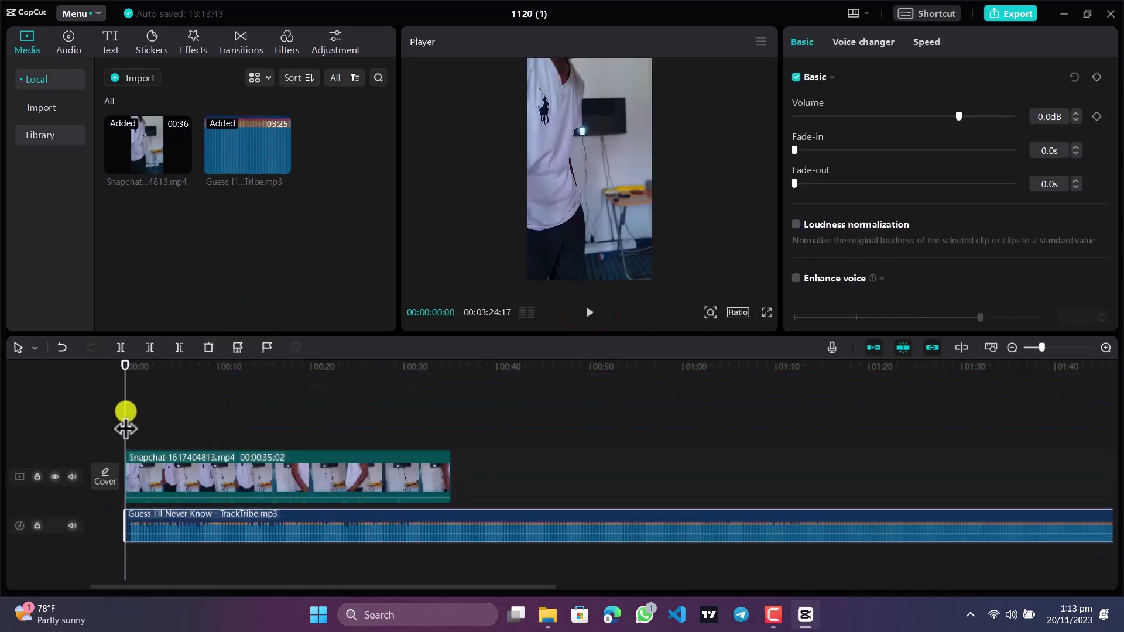
left_click_drag(125, 429, 429, 451)
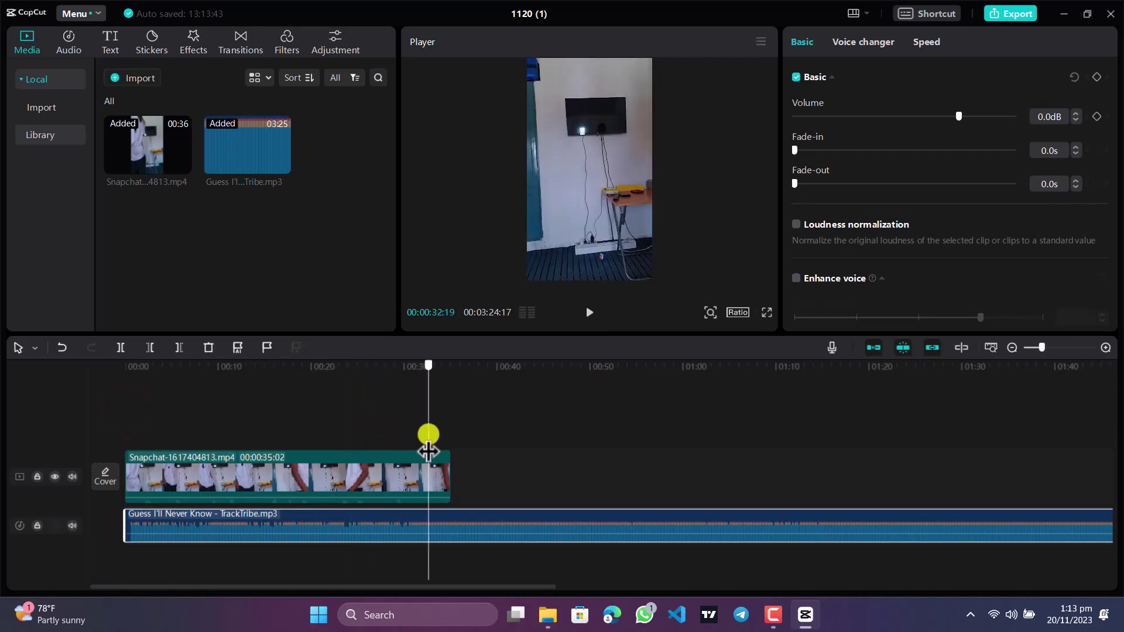
left_click_drag(609, 468, 92, 442)
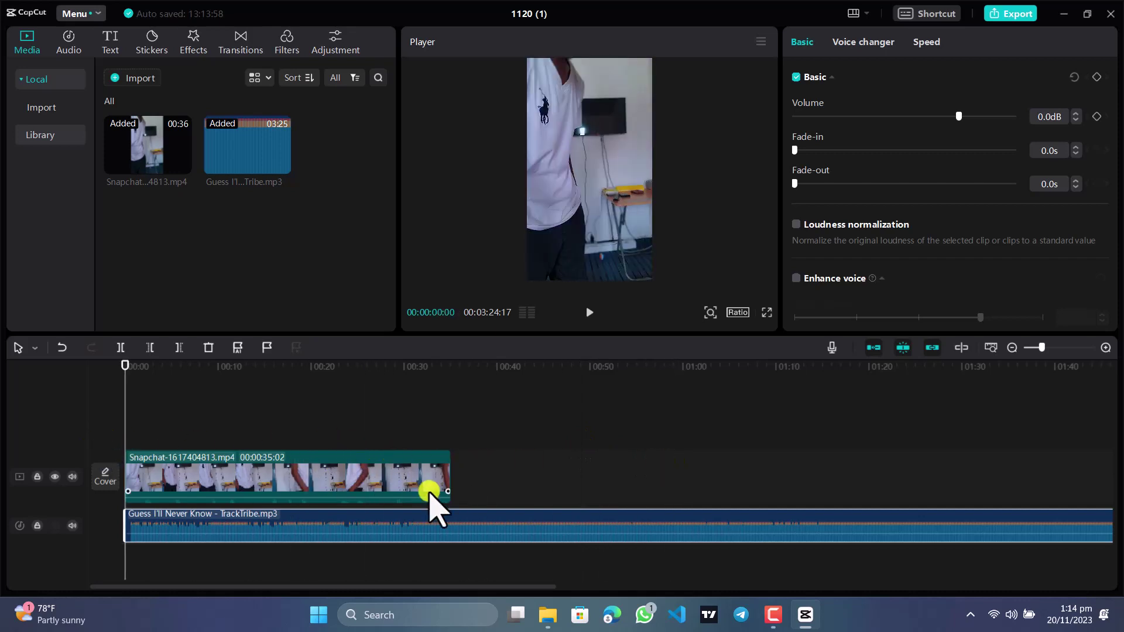
Cut the music at the video's end by splitting it there and deleting the excess, after trying and undoing a direct trim.
left_click_drag(132, 393, 467, 489)
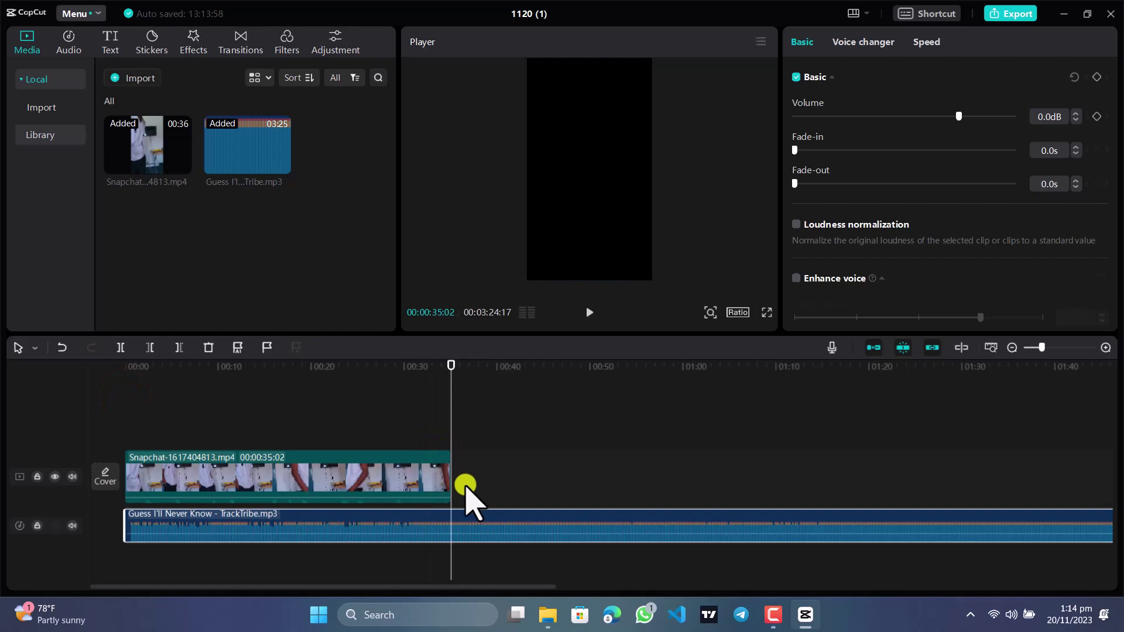
left_click(423, 498)
left_click(463, 514)
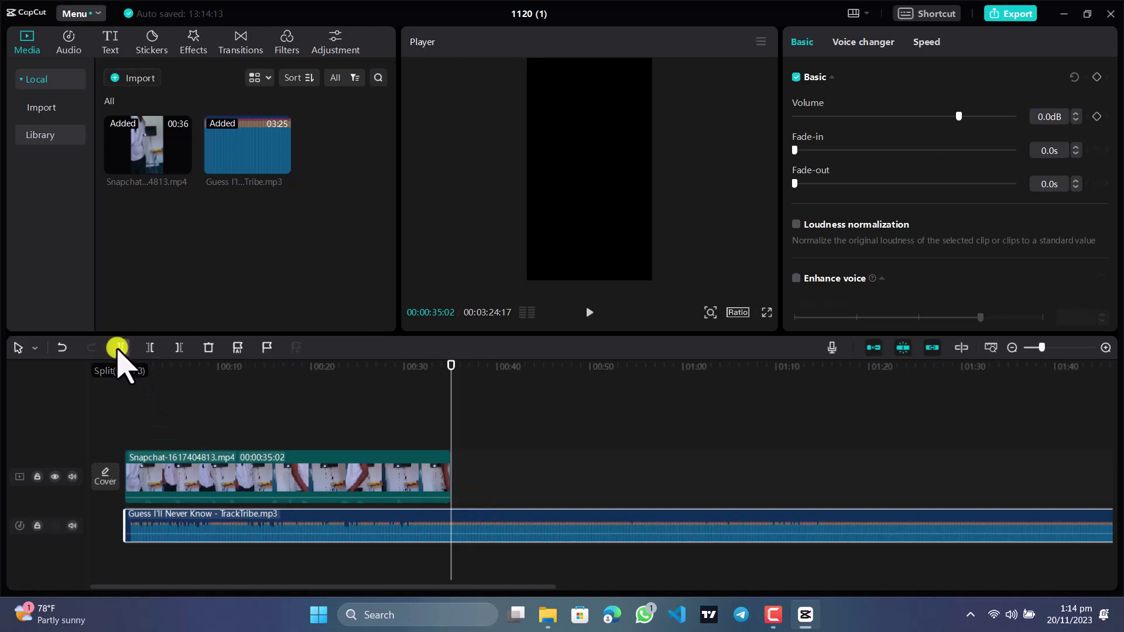
left_click(179, 347)
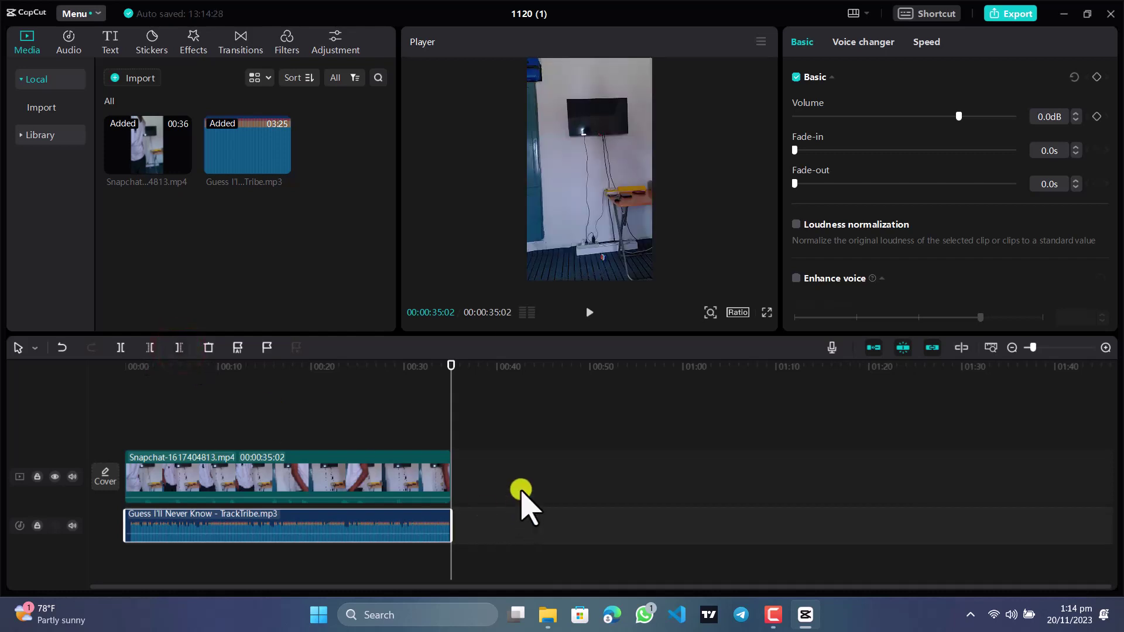
key("ctrl+z")
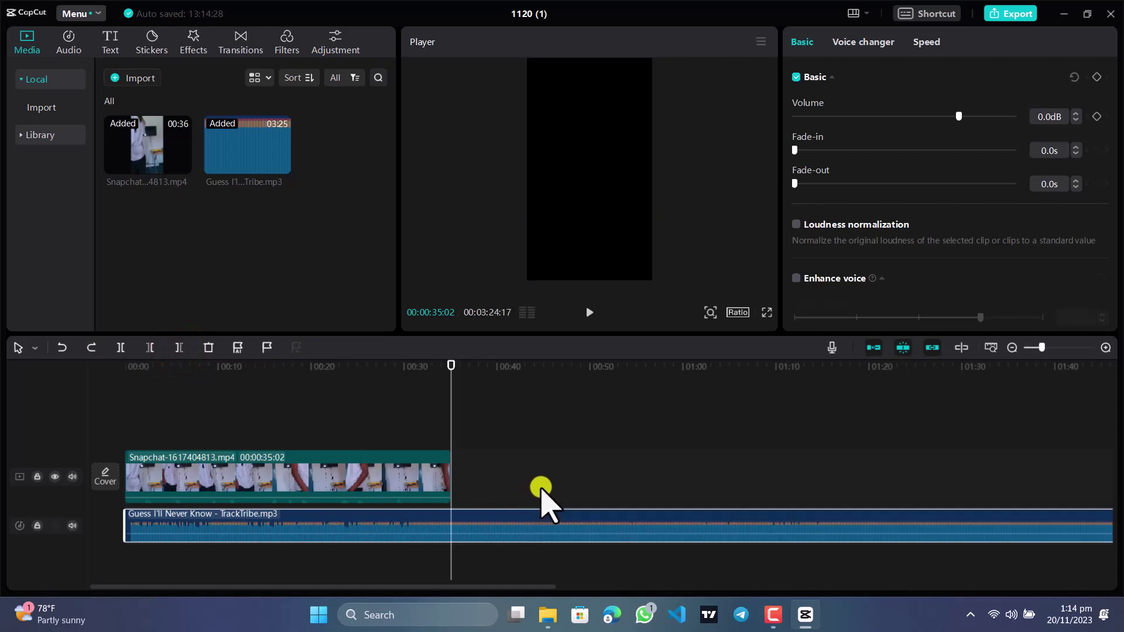
left_click(120, 347)
left_click(452, 536)
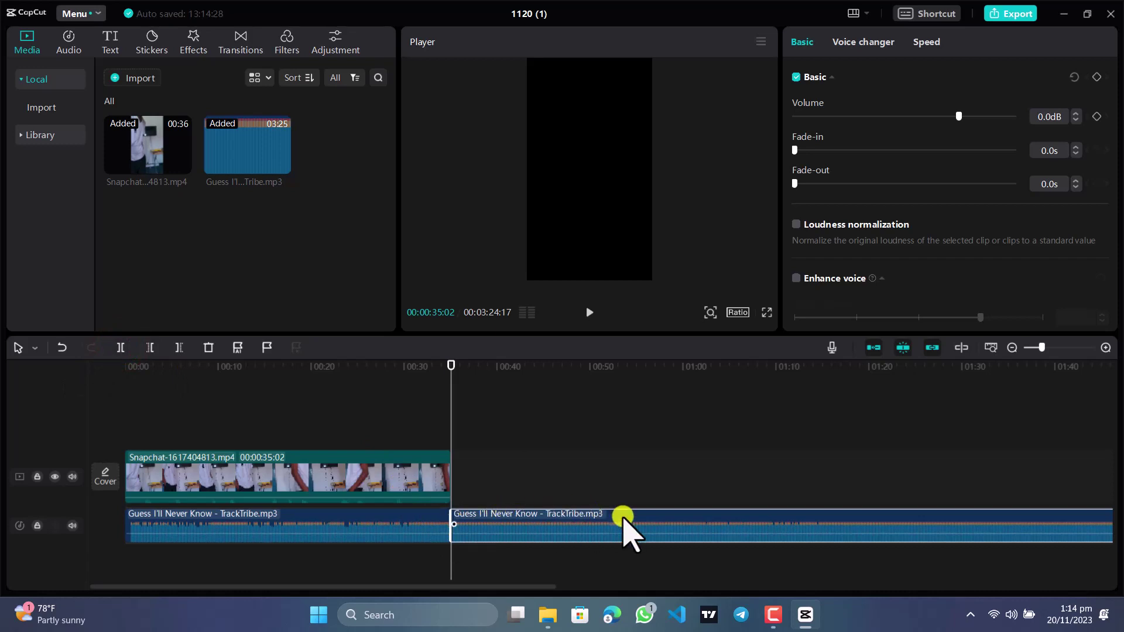
left_click(208, 348)
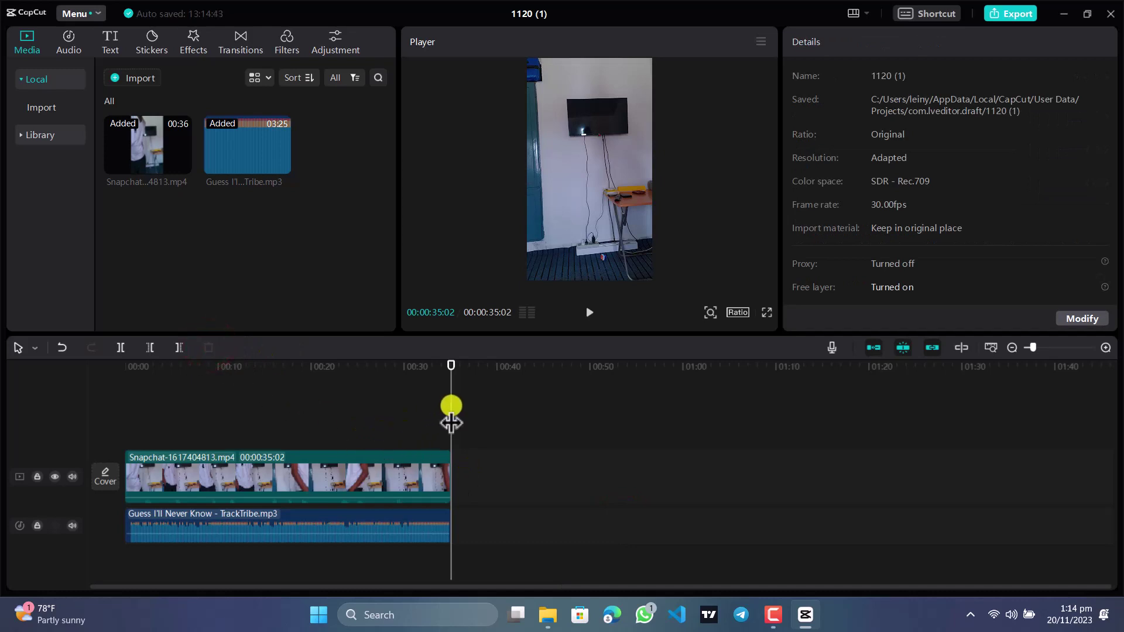
Browse the Trending clips in the stock library for a green-screen like-icon animation.
left_click_drag(451, 421, 119, 384)
left_click(47, 138)
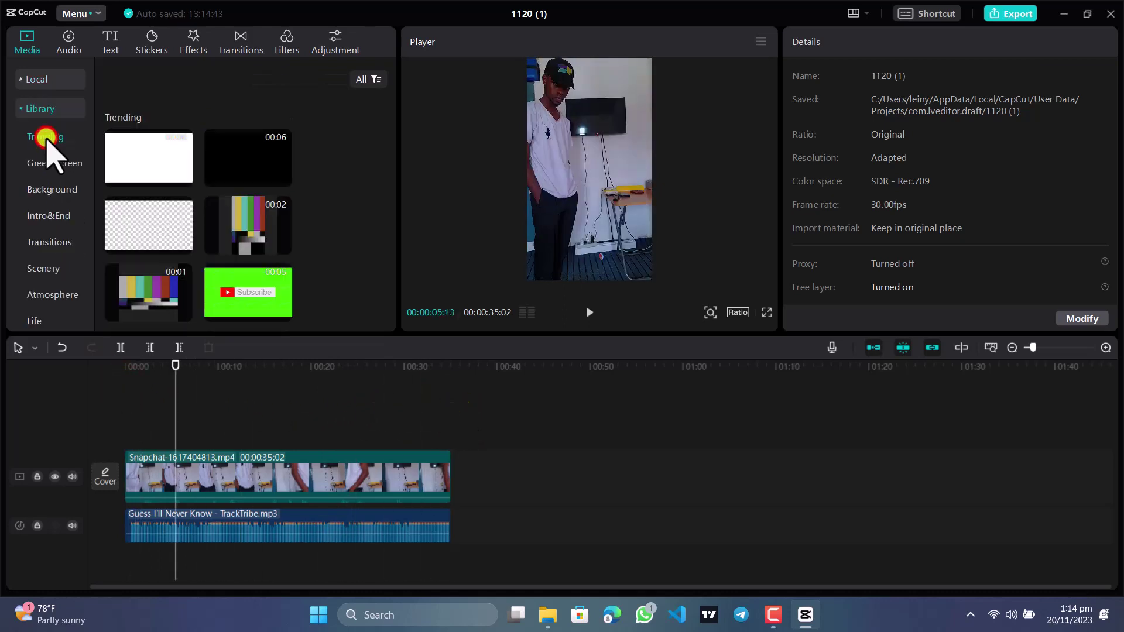
scroll(169, 211, "down", 2)
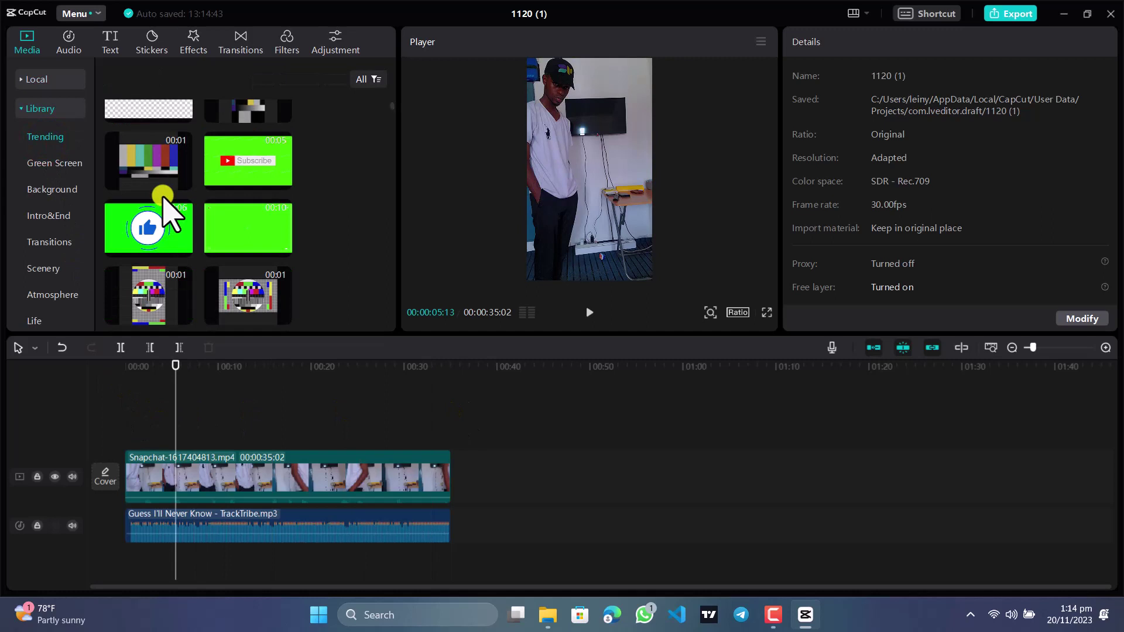
scroll(225, 193, "down", 5)
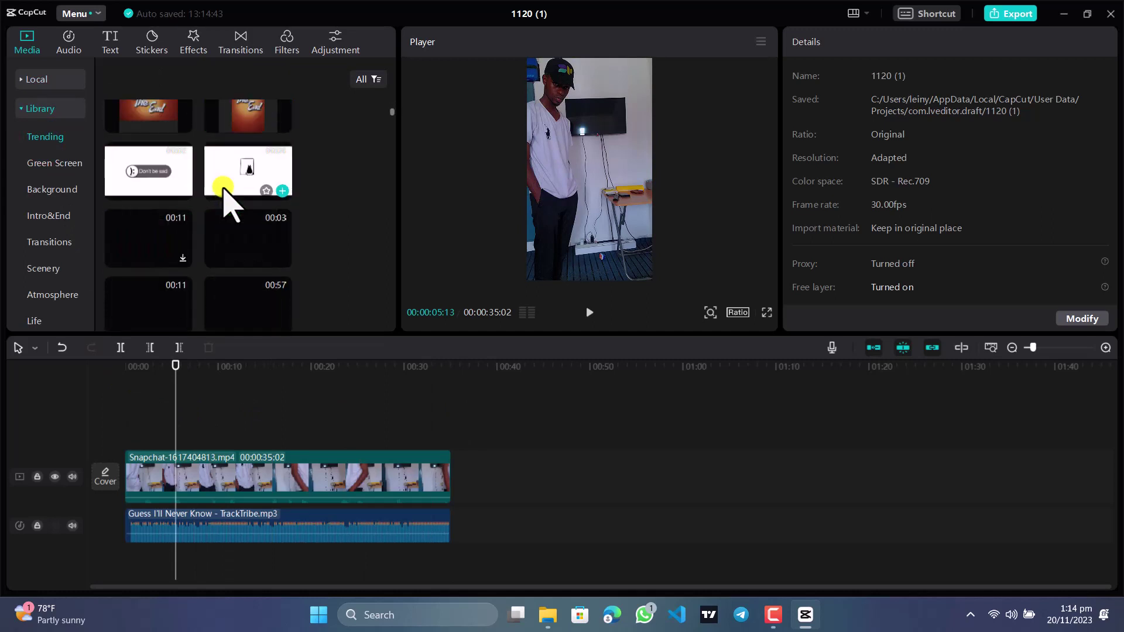
scroll(226, 202, "up", 7)
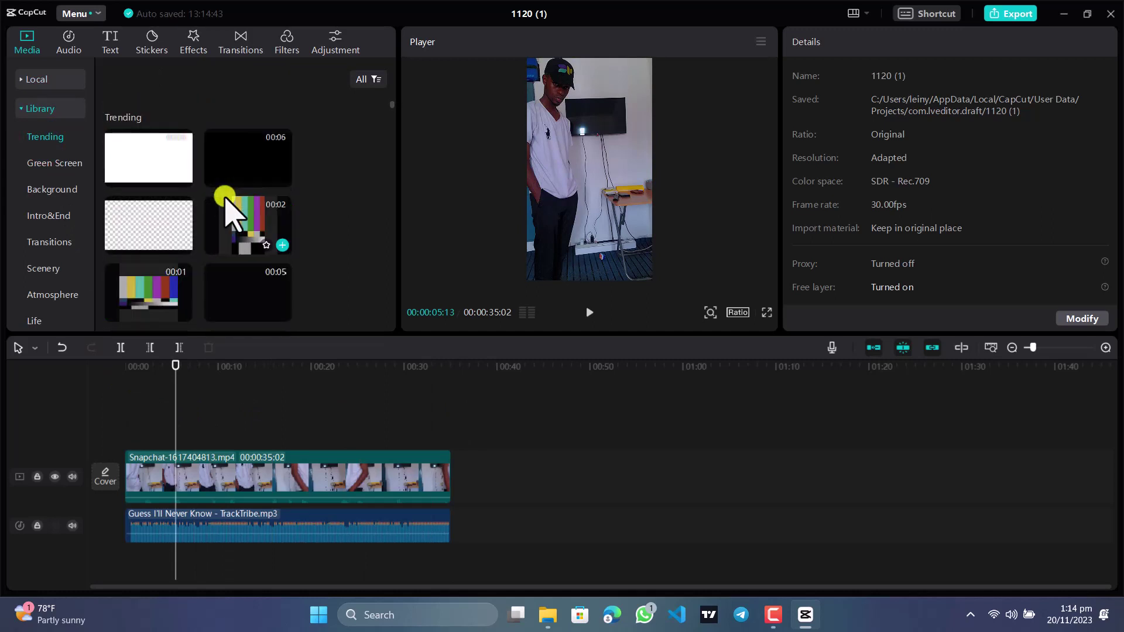
scroll(226, 200, "down", 6)
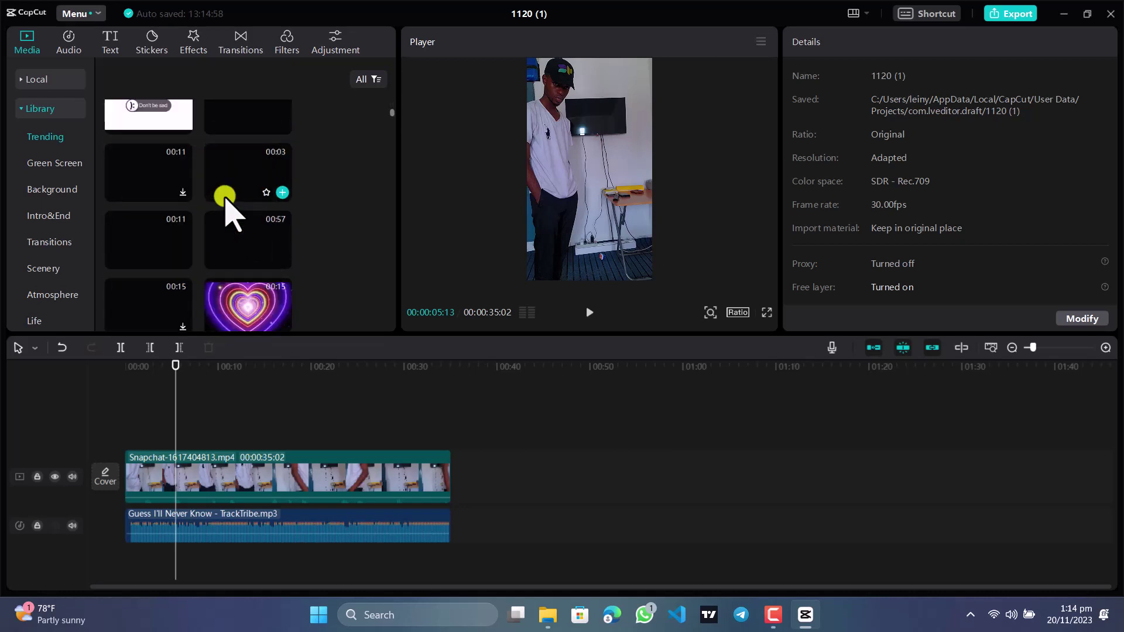
scroll(226, 200, "up", 4)
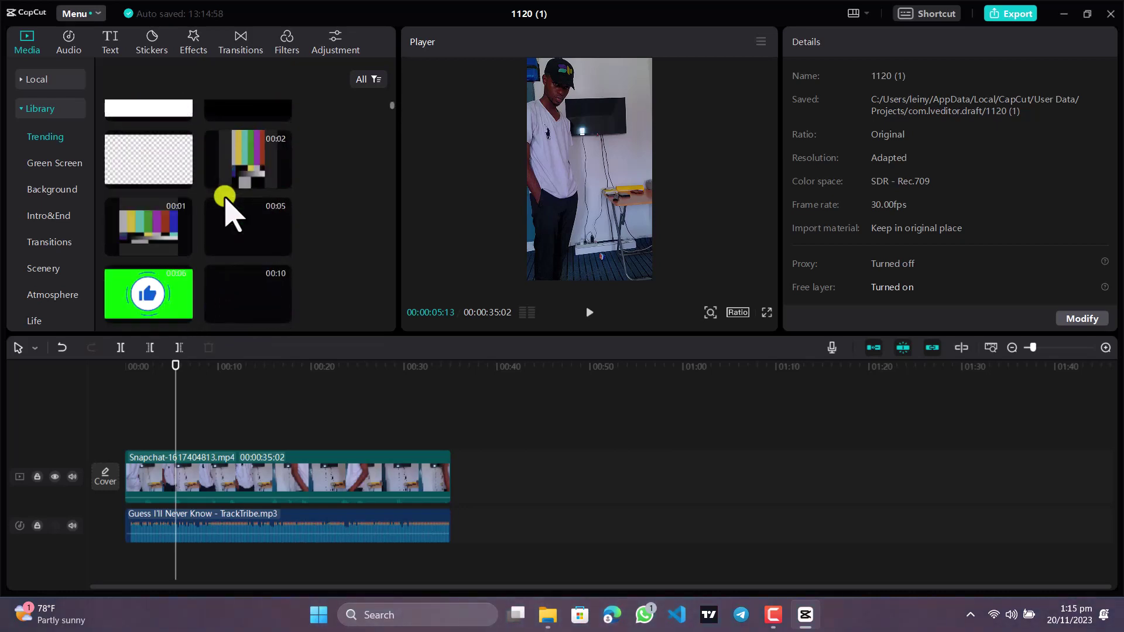
scroll(226, 205, "up", 1)
scroll(226, 204, "down", 3)
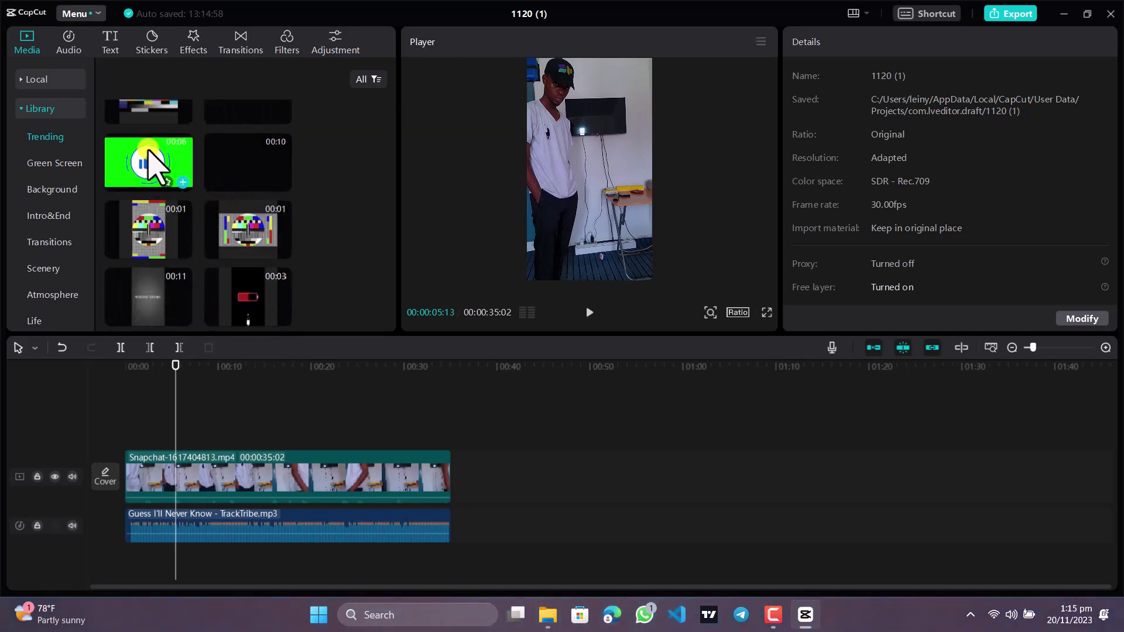
Insert the 6-second green-screen like-icon clip before the video on the main track, preview it and delete it again.
left_click(183, 187)
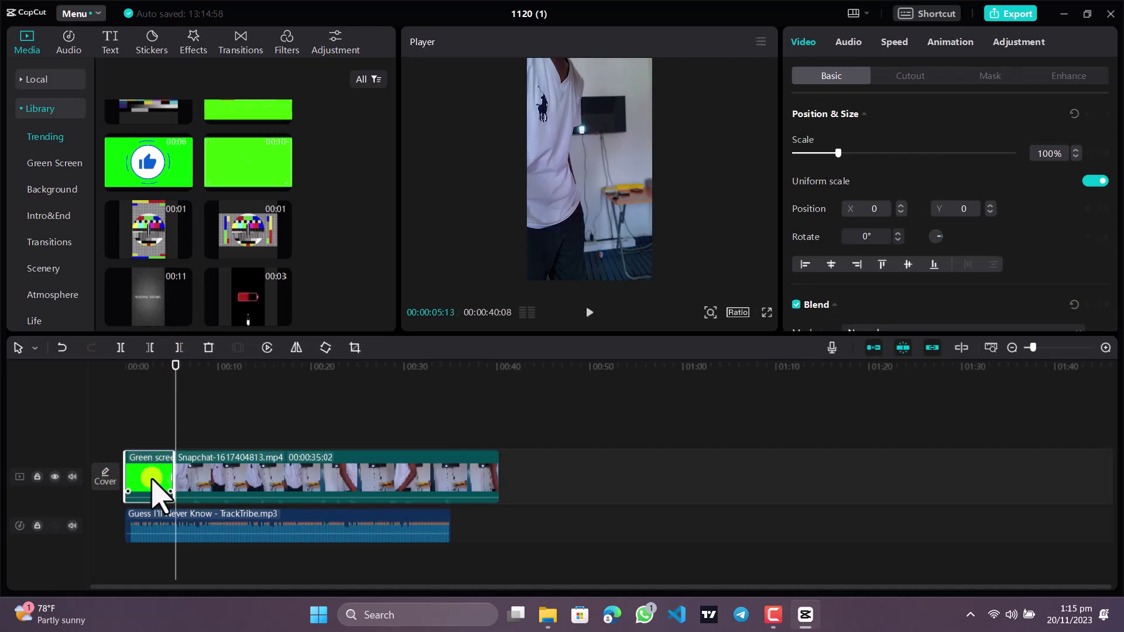
mouse_move(175, 427)
left_mouse_down()
mouse_move(117, 389)
mouse_move(168, 409)
left_mouse_up()
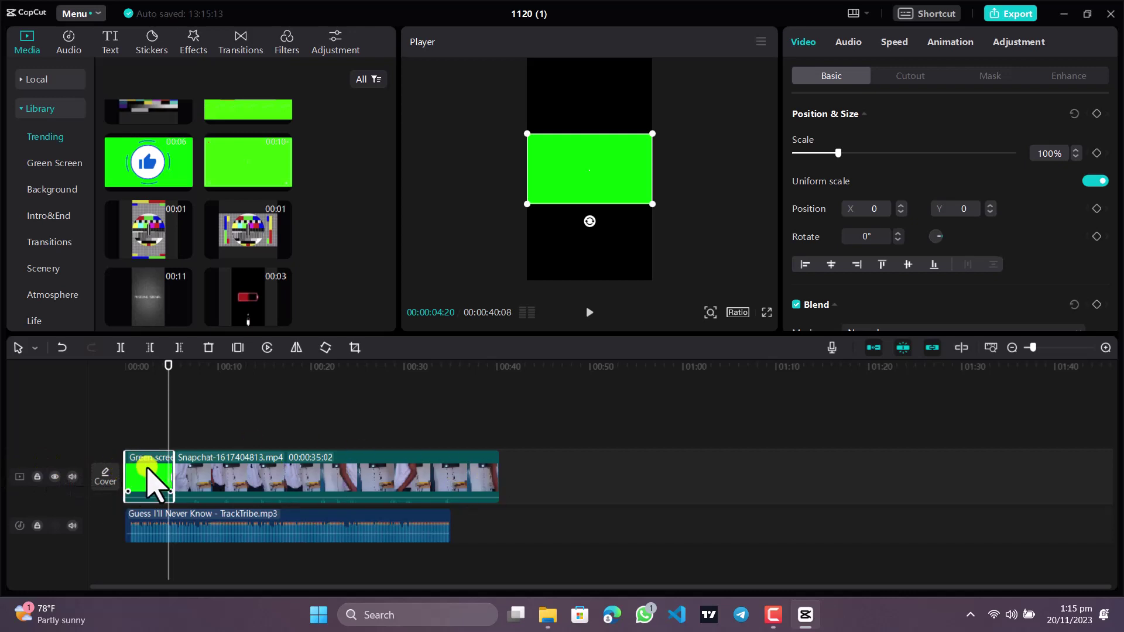
key("Delete")
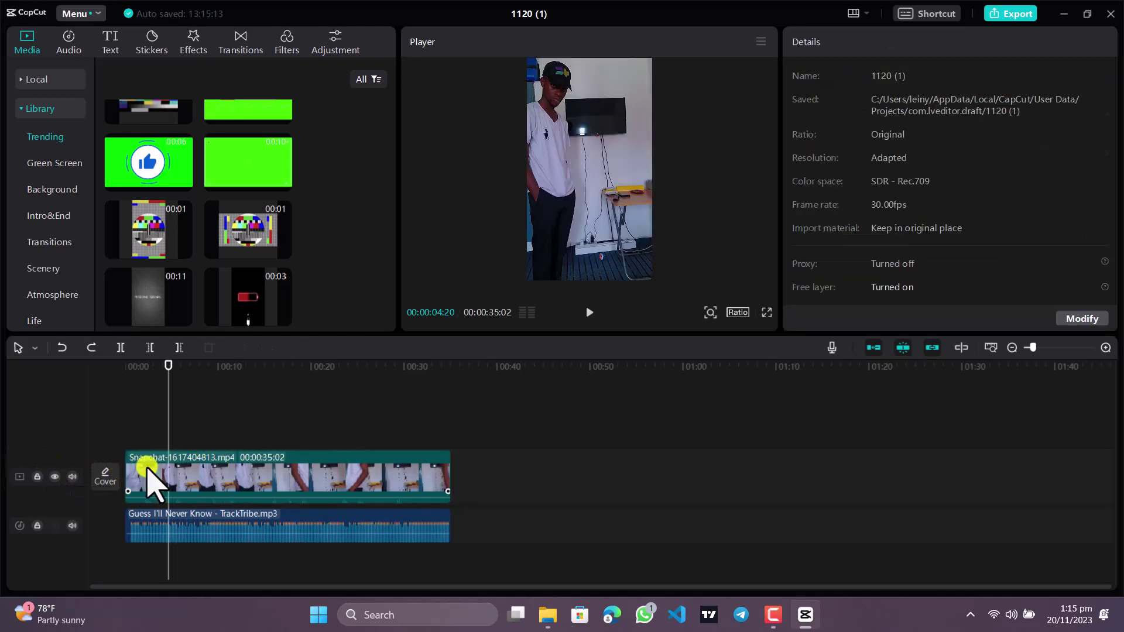
Place the green-screen like-icon clip on a new track above the start of the video and scrub through the overlay.
left_click(165, 406)
left_click_drag(162, 144, 195, 364)
left_click_drag(158, 426, 145, 388)
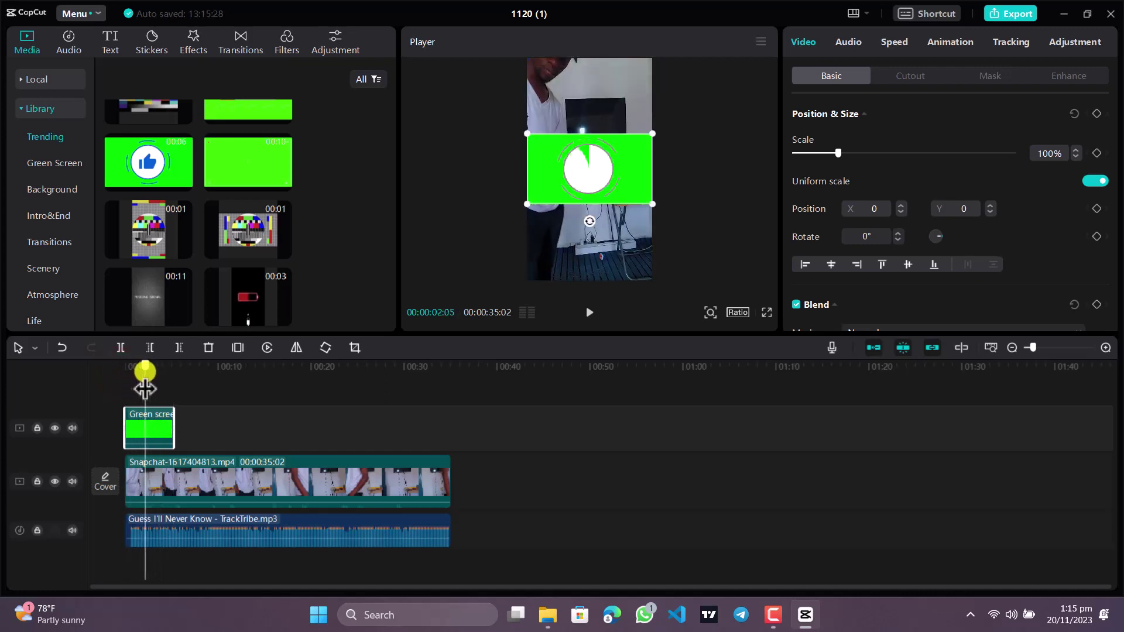
Look through the Trending stock clips further down the library for other usable footage.
scroll(176, 199, "down", 10)
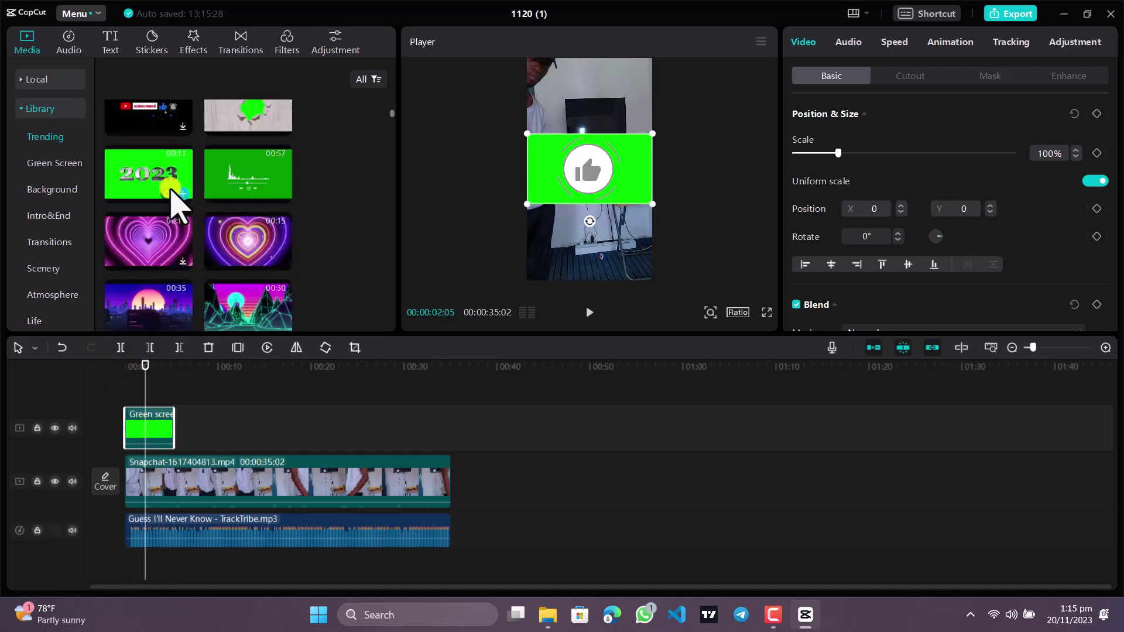
scroll(176, 202, "down", 3)
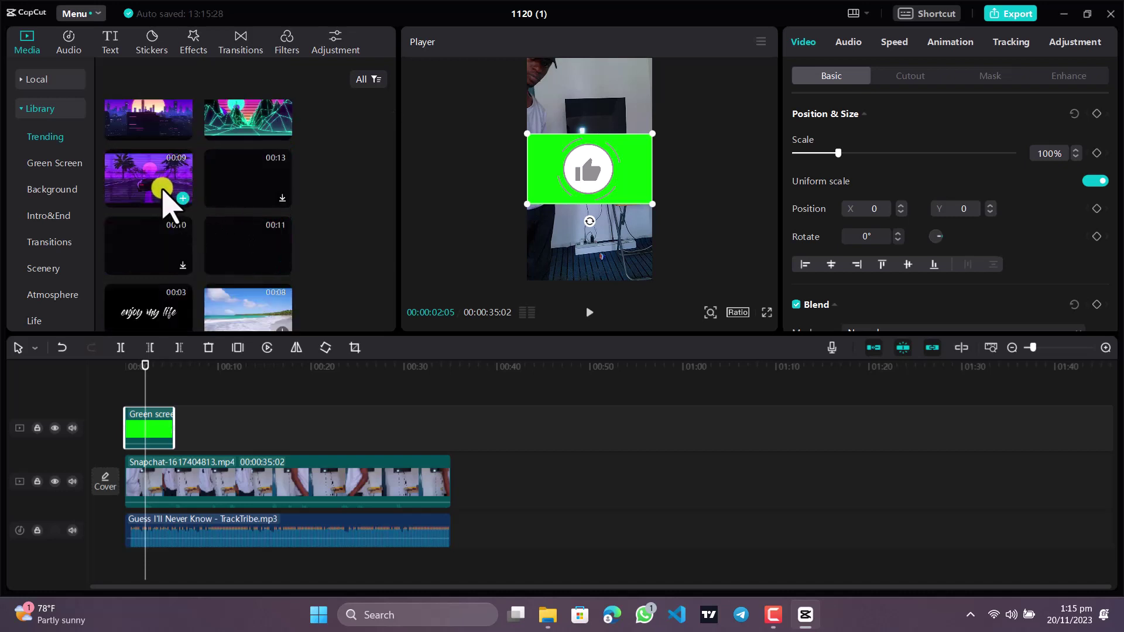
scroll(161, 193, "down", 2)
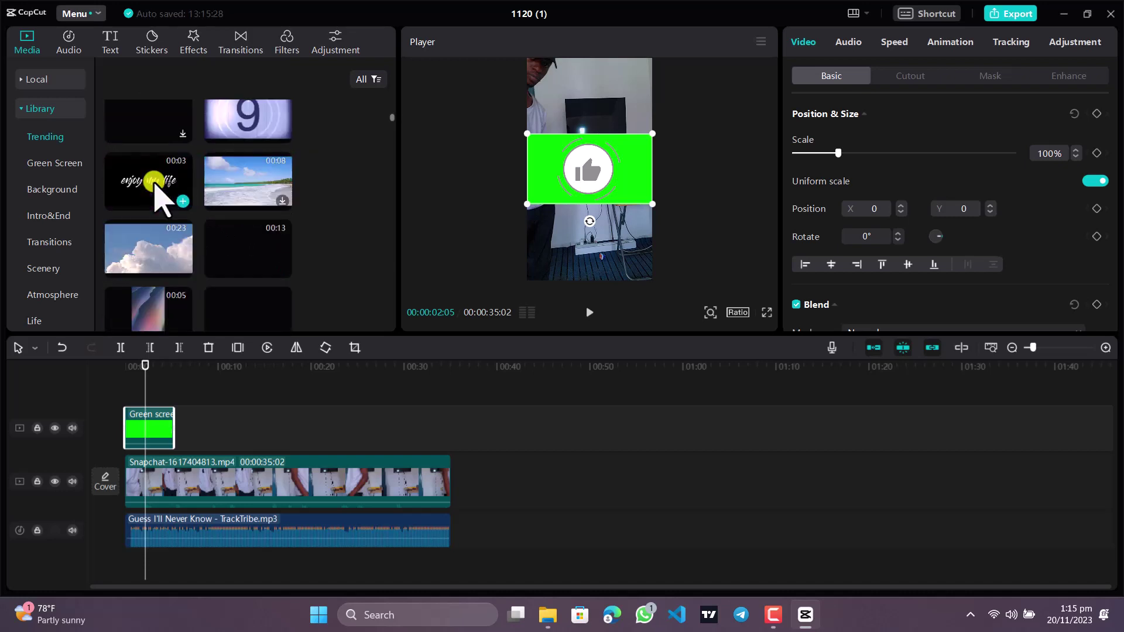
scroll(155, 183, "up", 1)
scroll(155, 183, "up", 1)
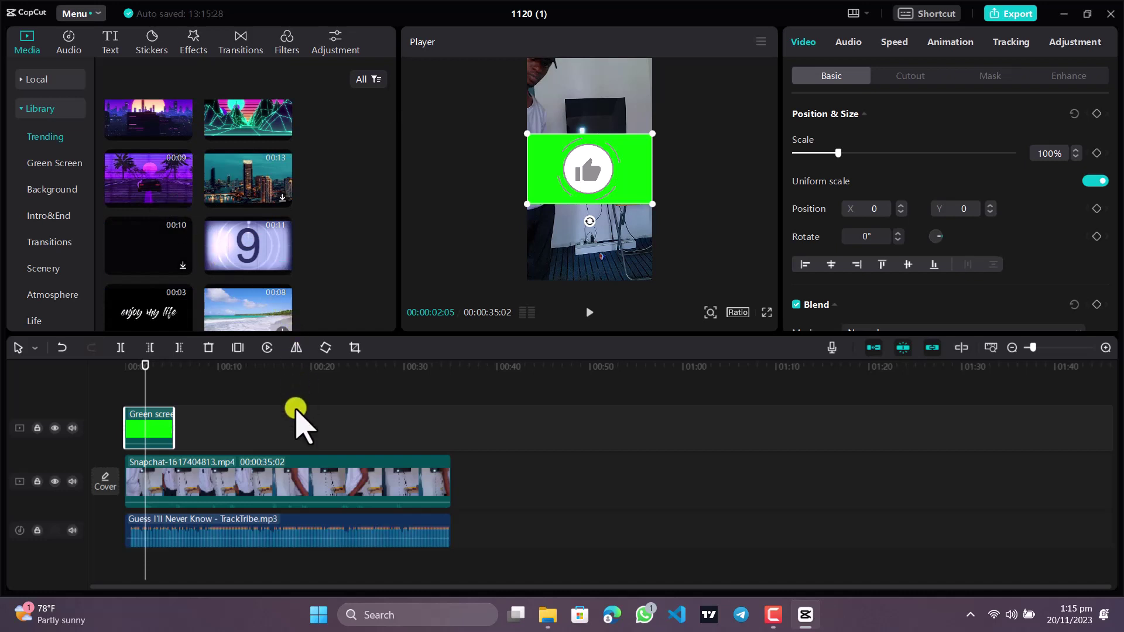
scroll(205, 269, "up", 3)
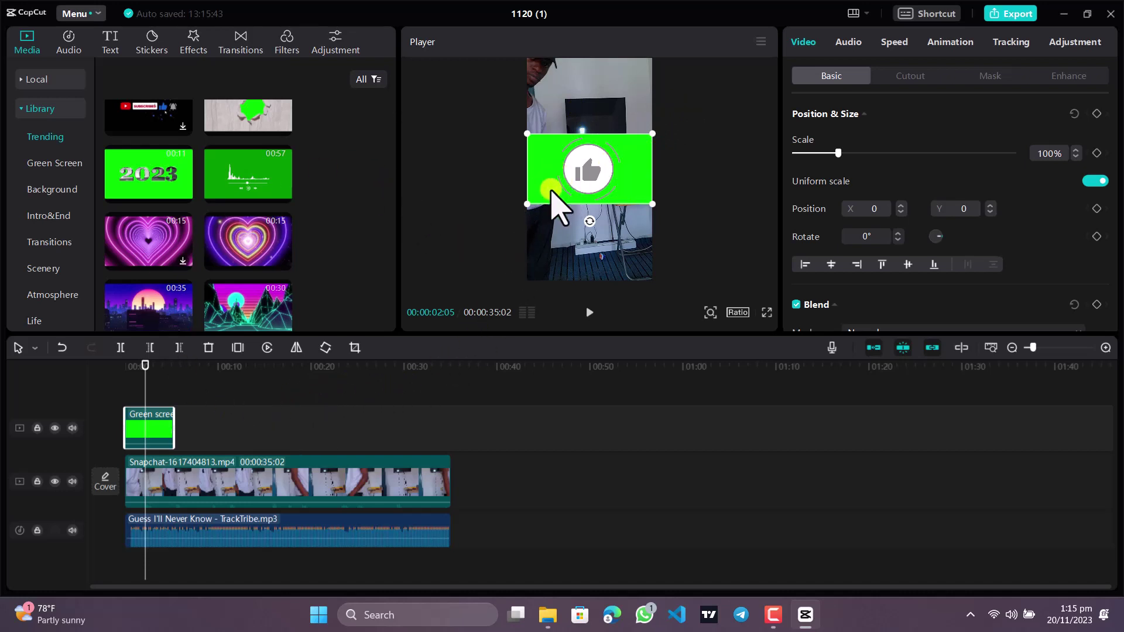
Key out the like-icon overlay's green background with Chroma key, picking its green and setting strength to 26 and shadow to 8.
scroll(849, 207, "down", 5)
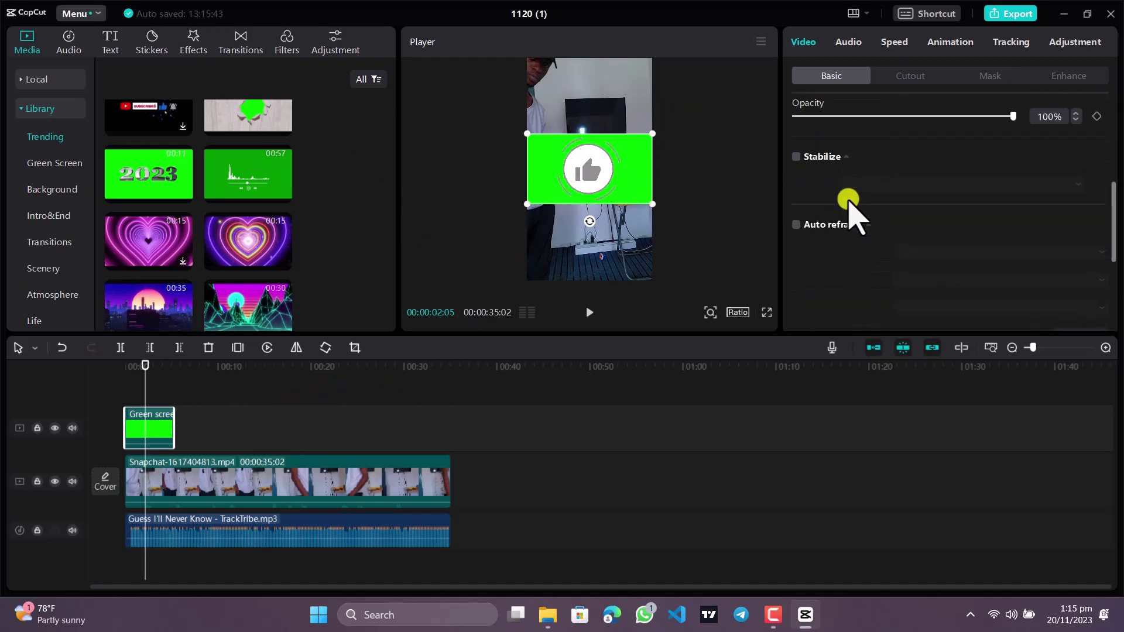
scroll(849, 202, "up", 5)
left_click(908, 78)
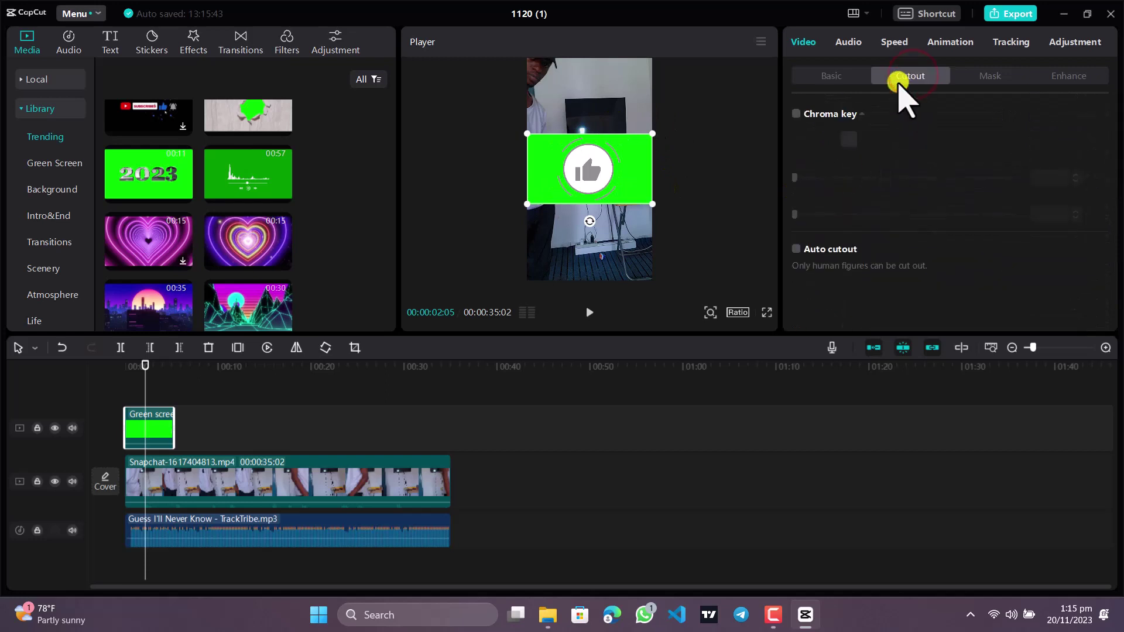
left_click(797, 115)
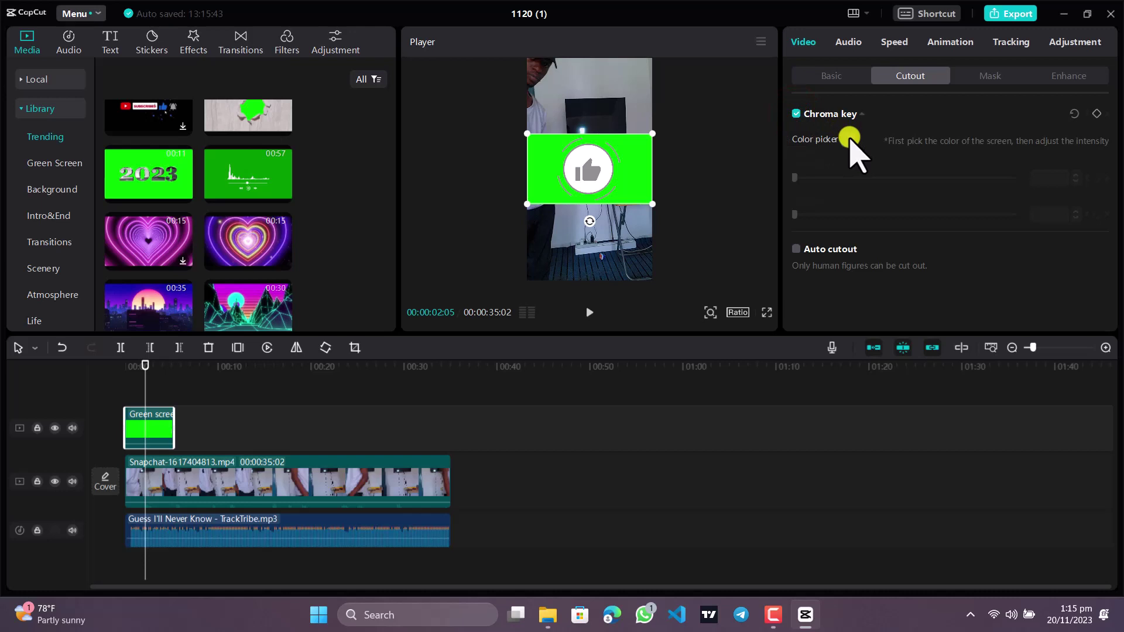
left_click(850, 139)
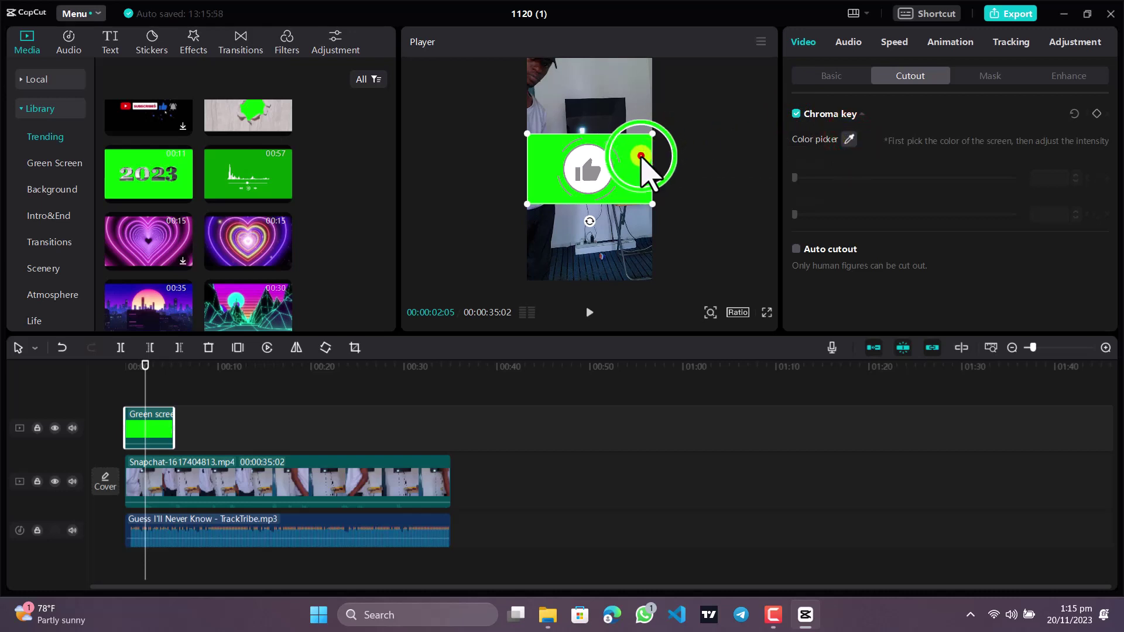
left_click(641, 156)
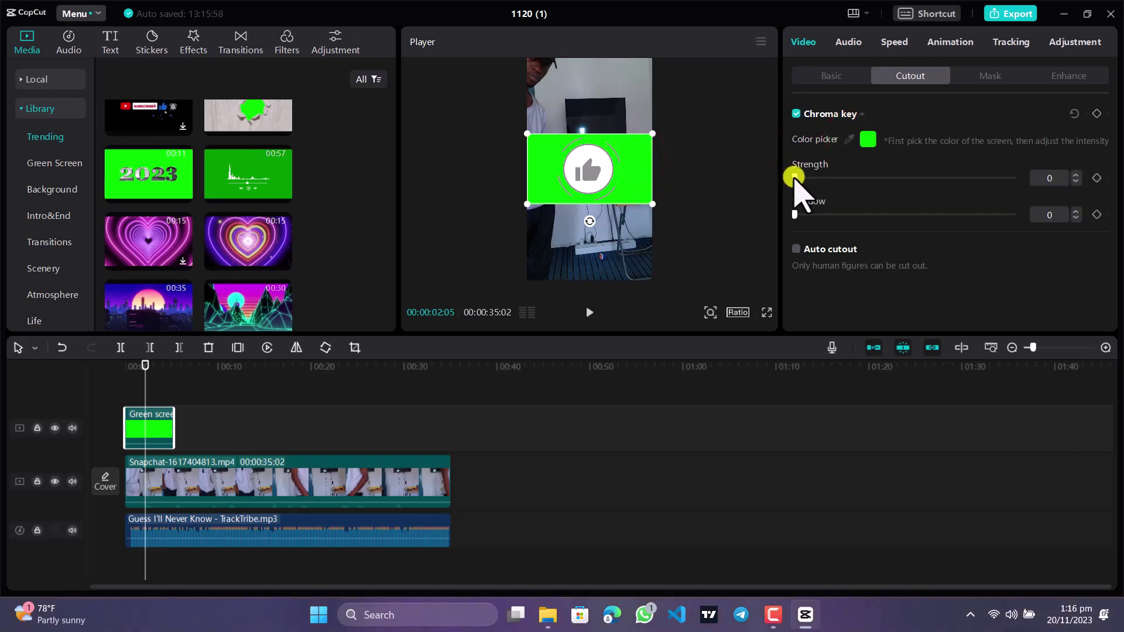
left_click_drag(795, 177, 845, 181)
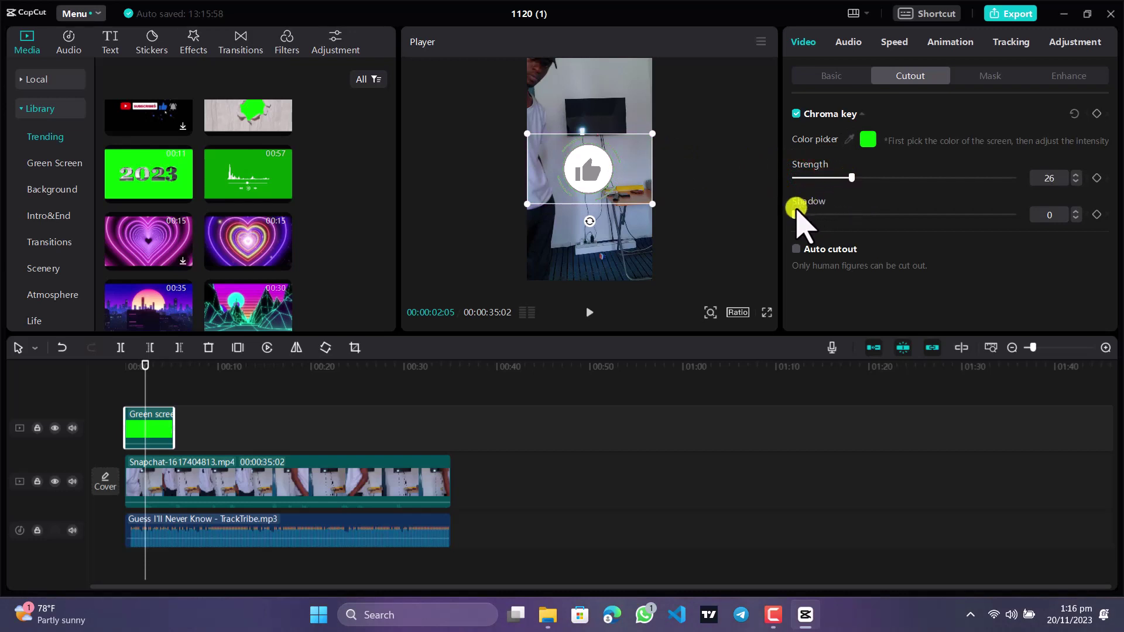
left_click_drag(795, 215, 812, 217)
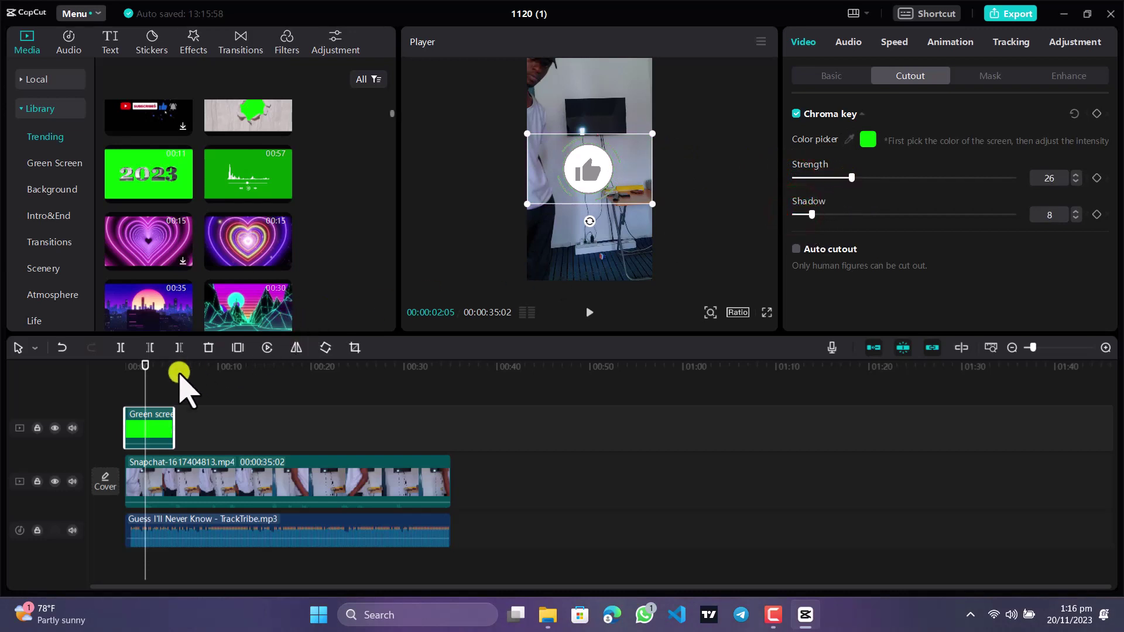
Play the keyed like-icon overlay over the video from the start, scrub back through it, and glance over the Trending clips.
left_click_drag(149, 376, 117, 371)
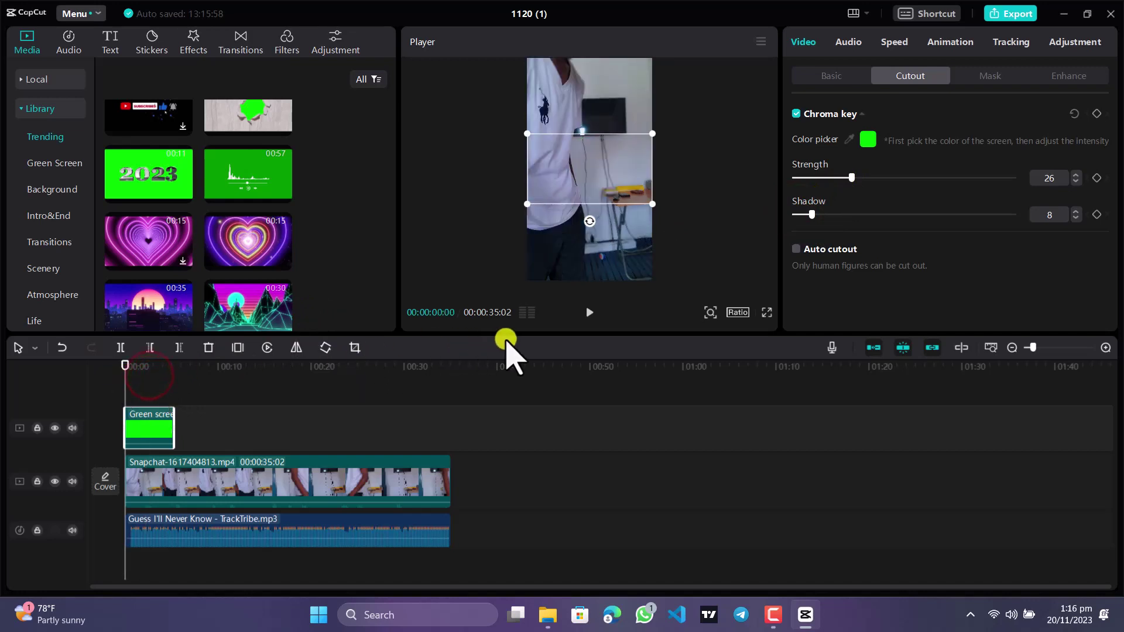
left_click(589, 312)
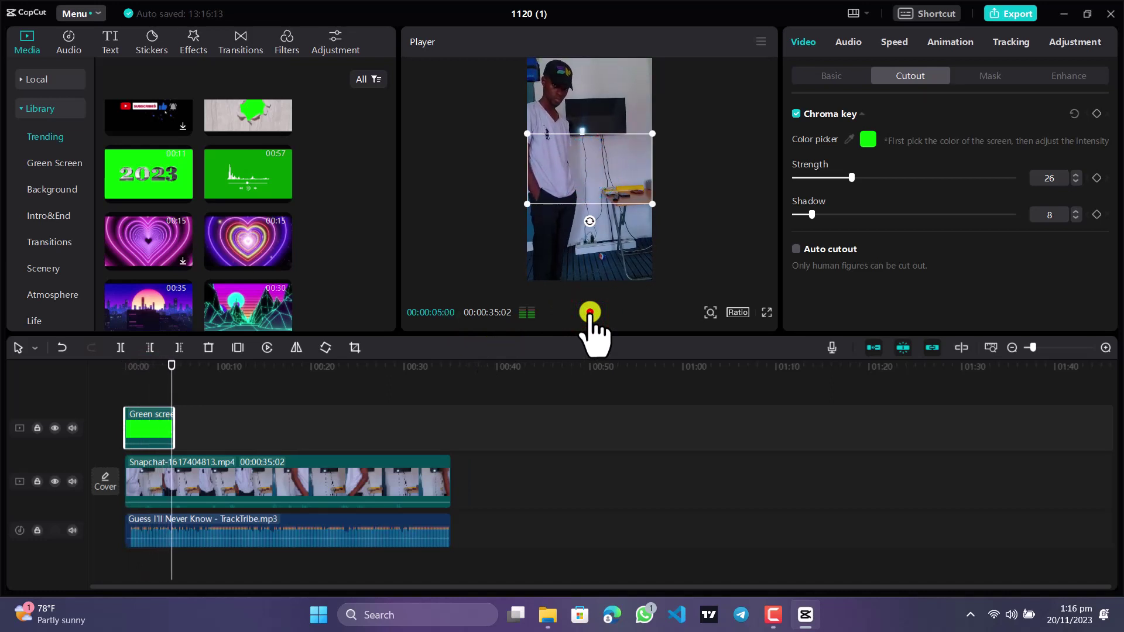
left_click(589, 312)
left_click(154, 385)
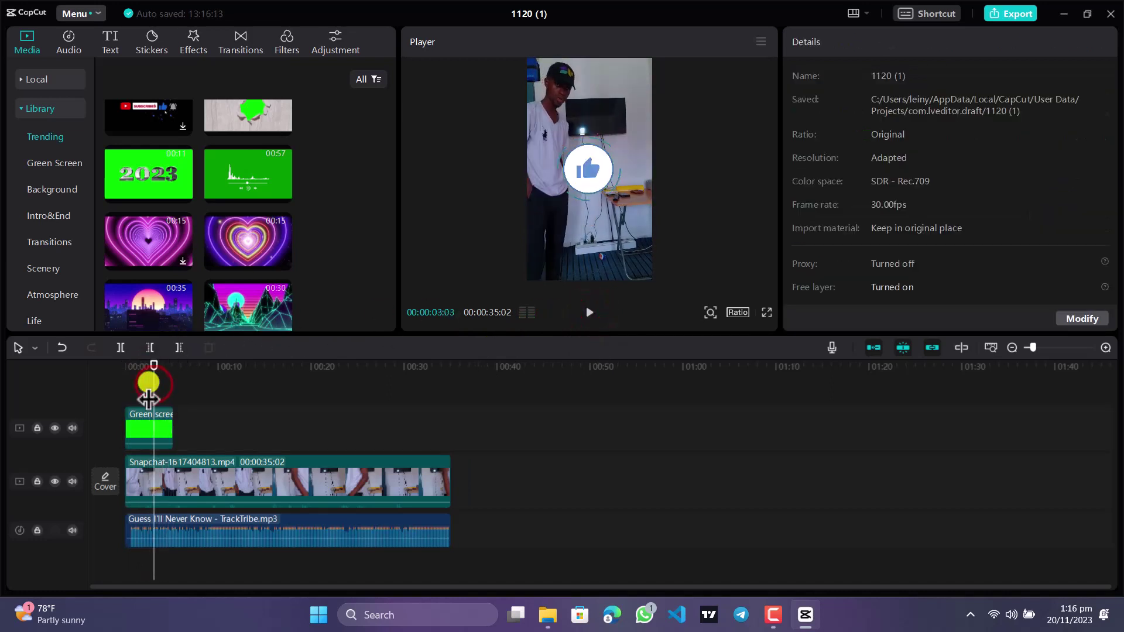
mouse_move(152, 384)
left_mouse_down()
mouse_move(251, 384)
mouse_move(136, 380)
left_mouse_up()
left_click(192, 467)
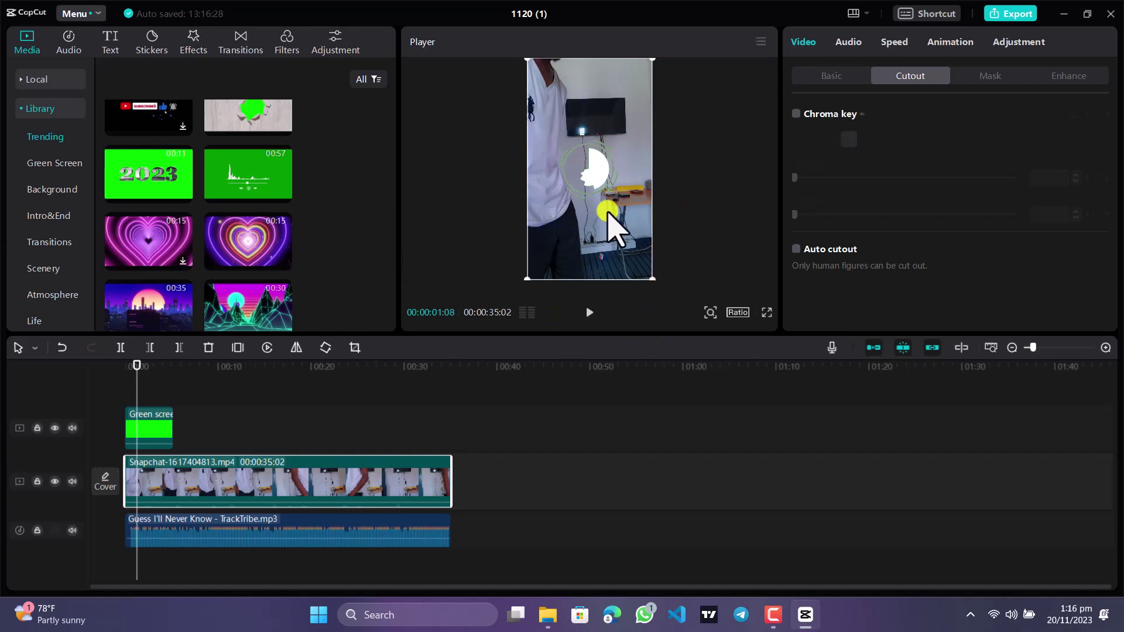
left_click_drag(140, 376, 125, 401)
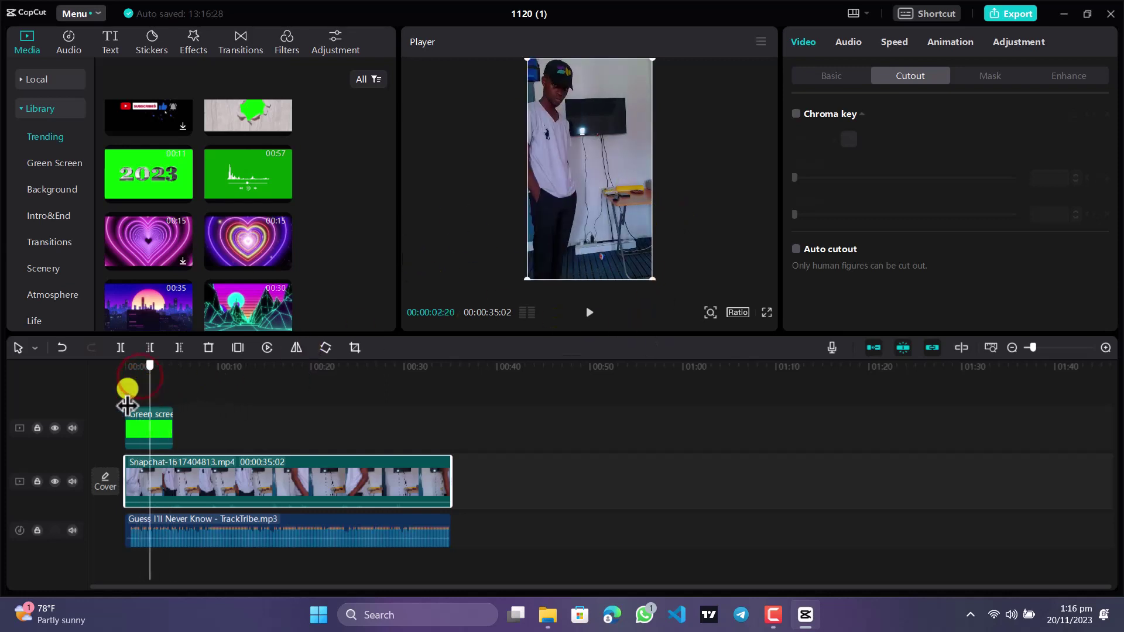
scroll(220, 208, "down", 5)
scroll(217, 213, "up", 5)
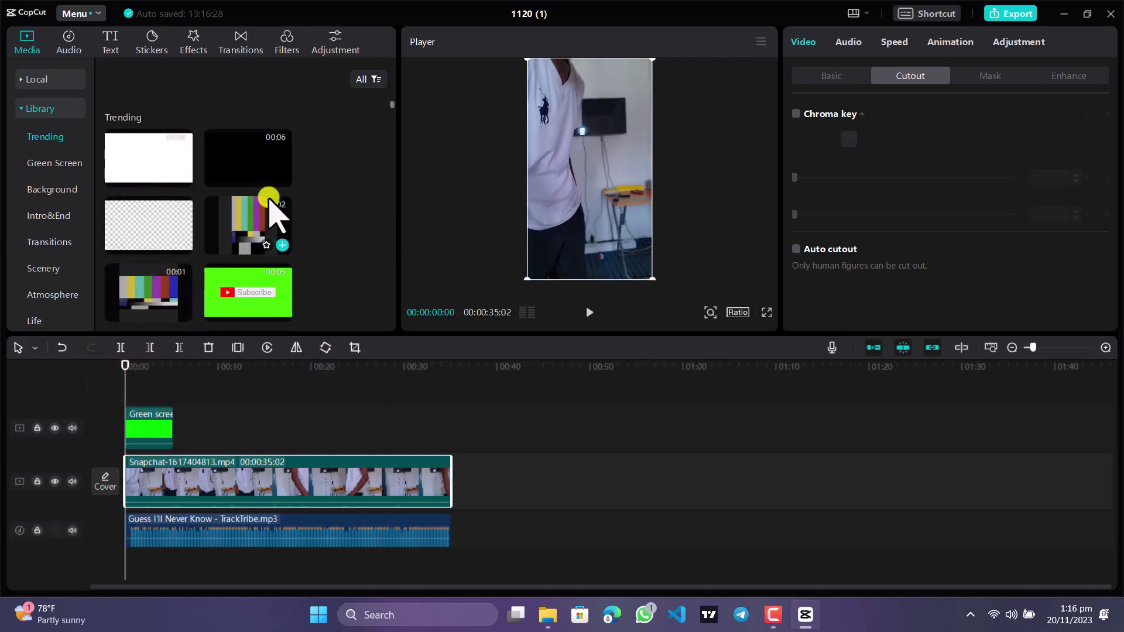
Preview the default text and place it on a new track above the video, shortly after the like-icon overlay ends.
left_click_drag(124, 402, 173, 404)
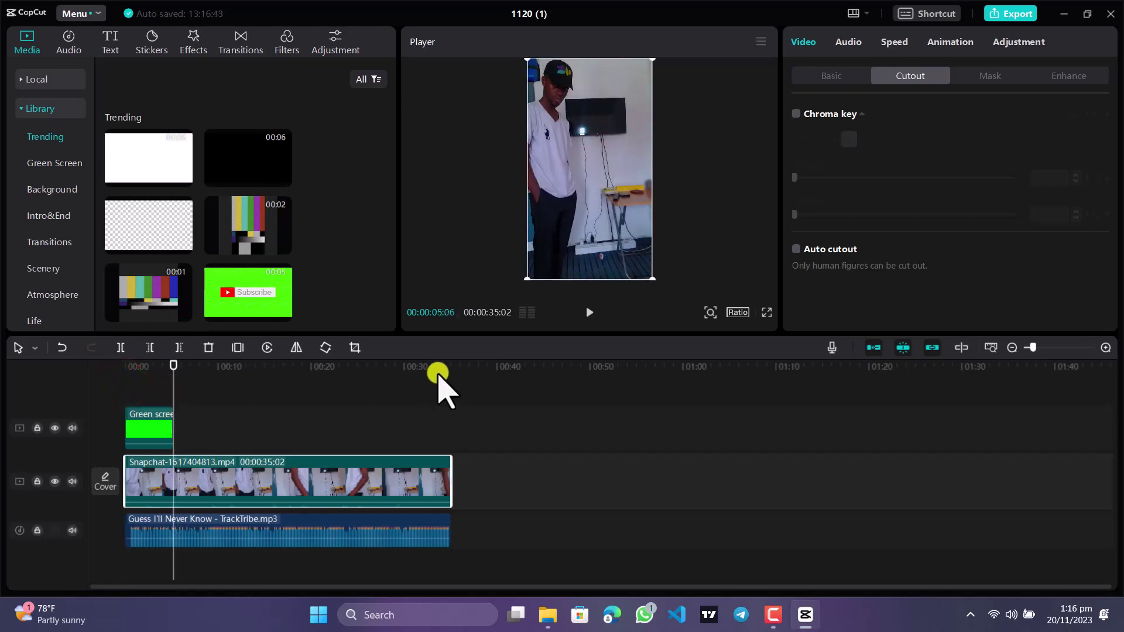
left_click(109, 37)
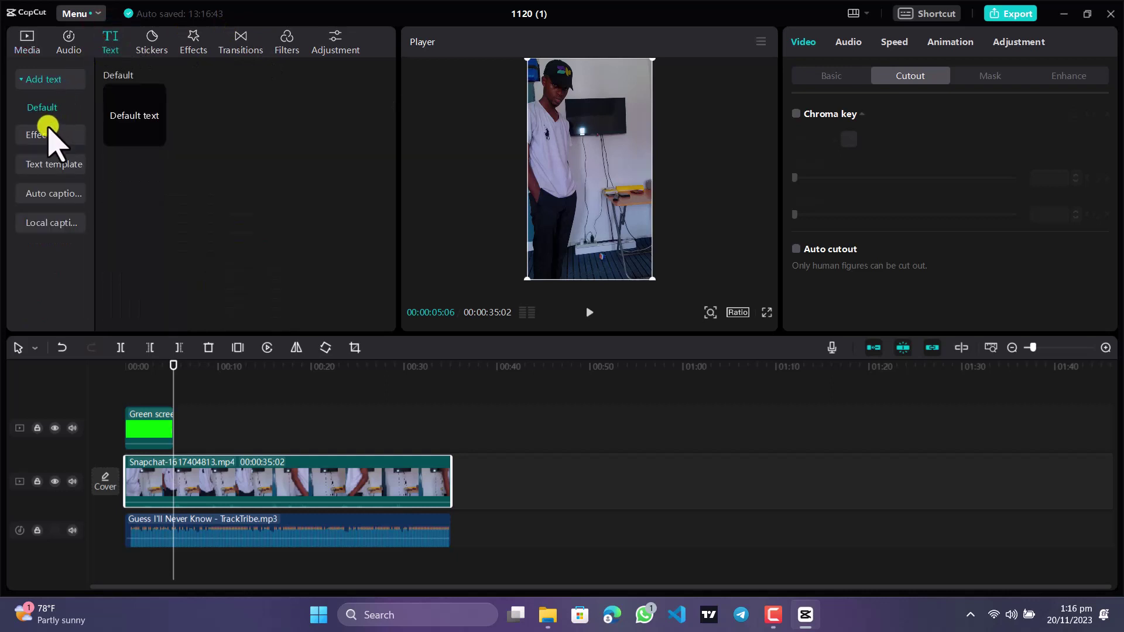
left_click(125, 112)
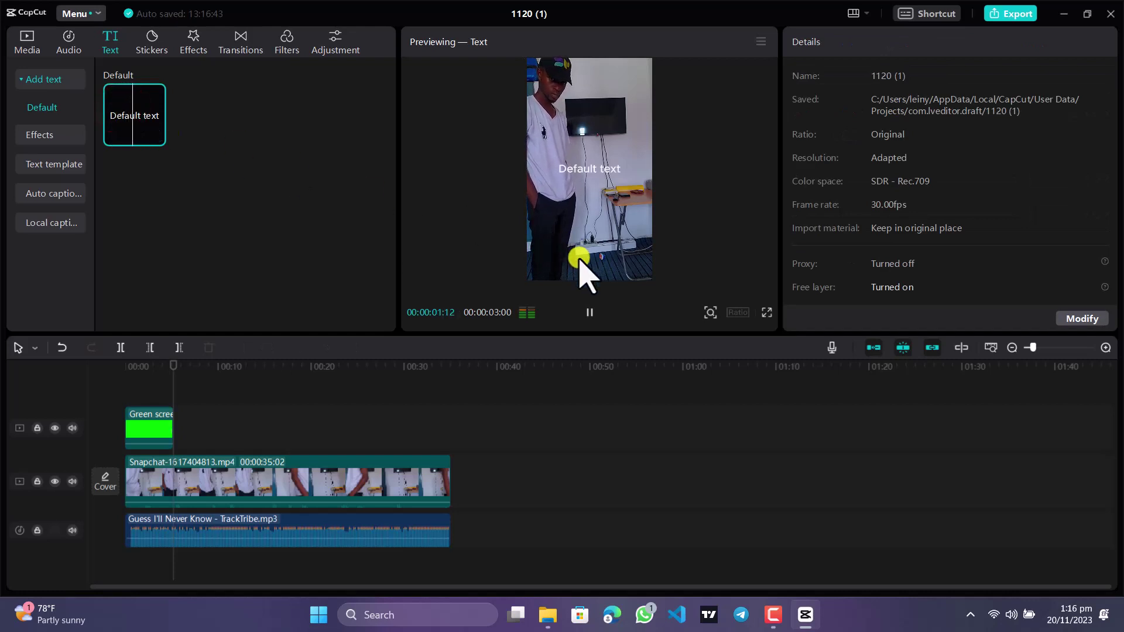
left_click(588, 312)
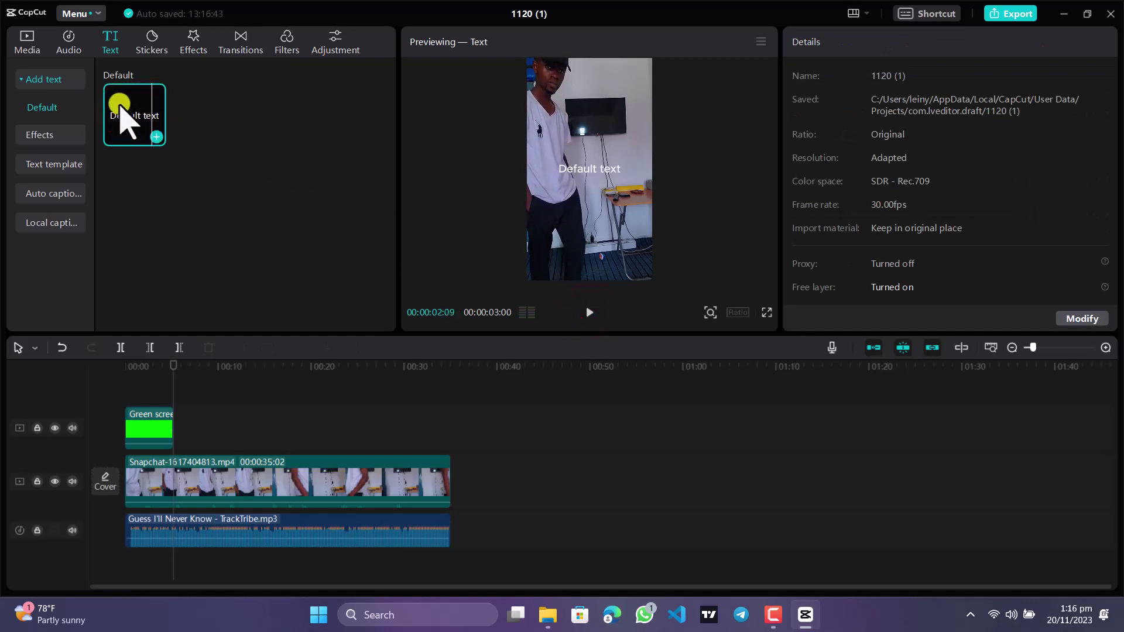
left_click_drag(121, 108, 205, 457)
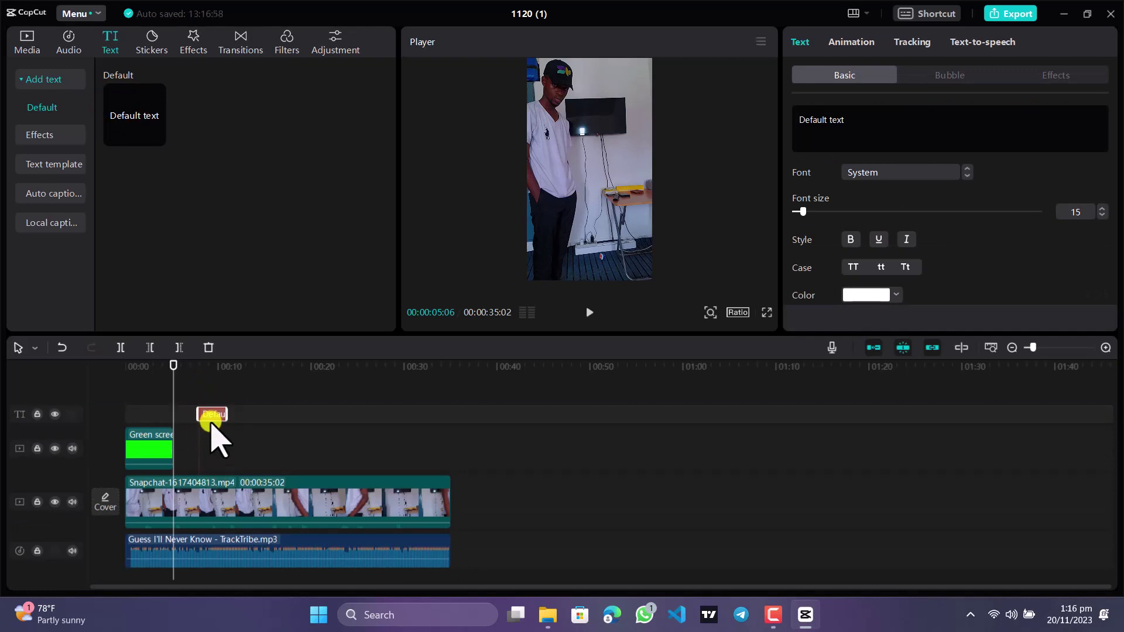
mouse_move(212, 416)
left_mouse_down()
mouse_move(191, 466)
mouse_move(125, 449)
mouse_move(203, 447)
mouse_move(198, 419)
left_mouse_up()
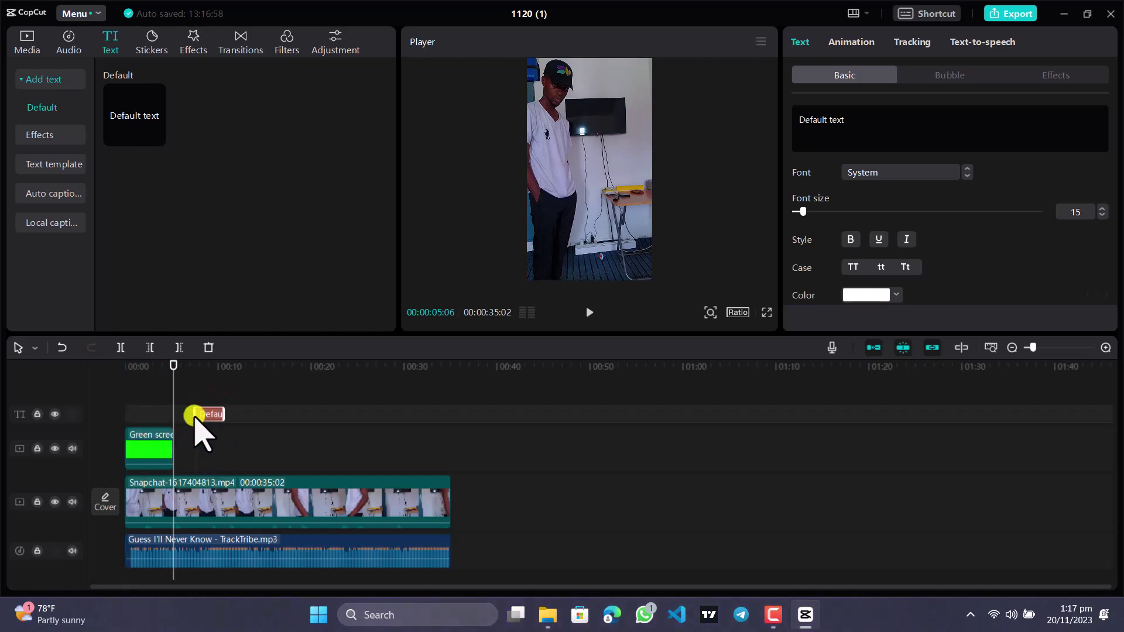
Try out the text track's controls by locking and unlocking it, and hiding and showing it again.
left_click(38, 415)
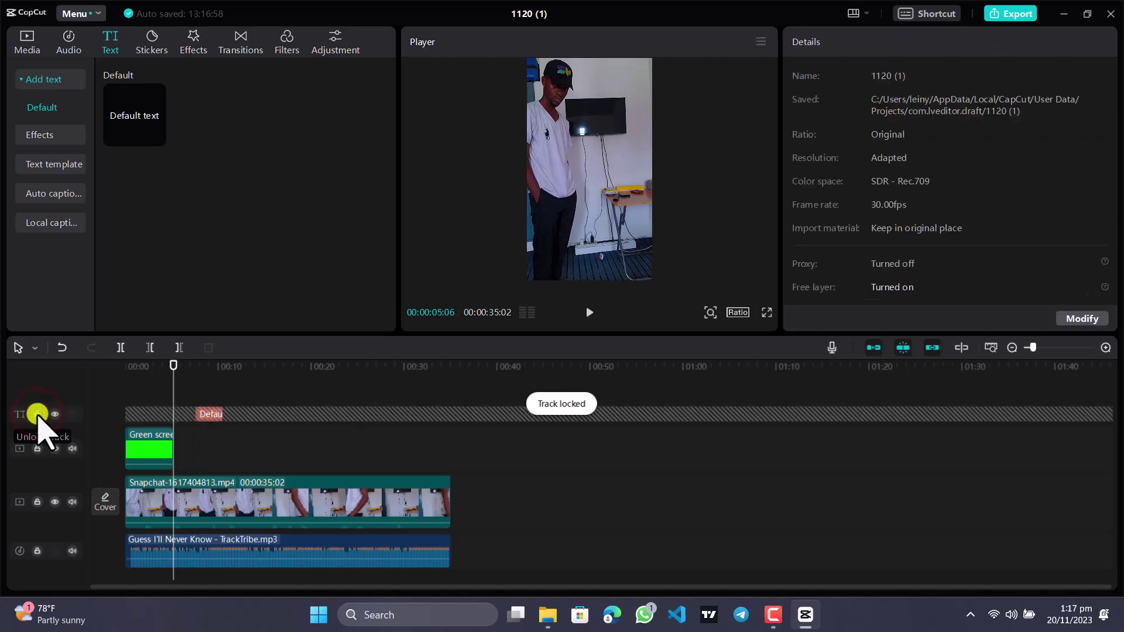
left_click(209, 413)
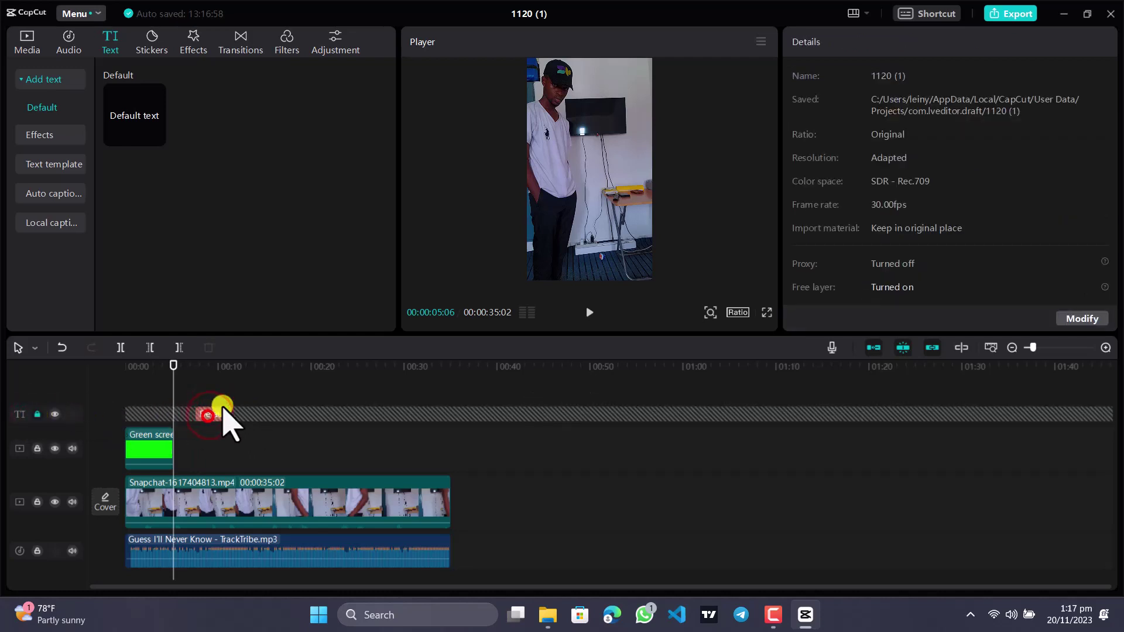
left_click(39, 414)
left_click(53, 414)
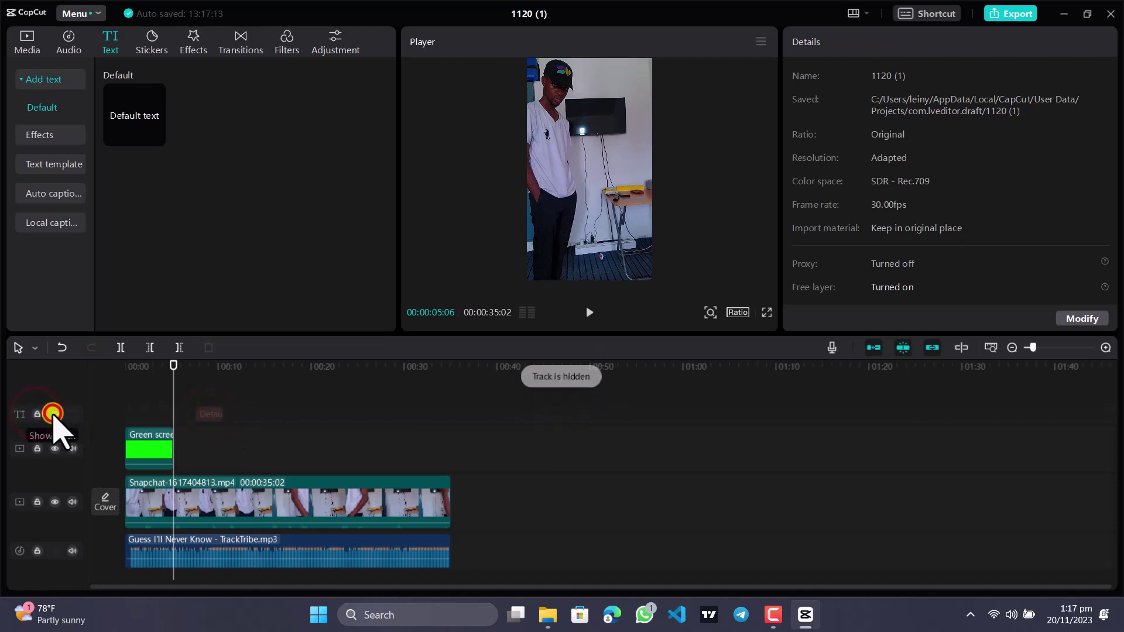
left_click(53, 414)
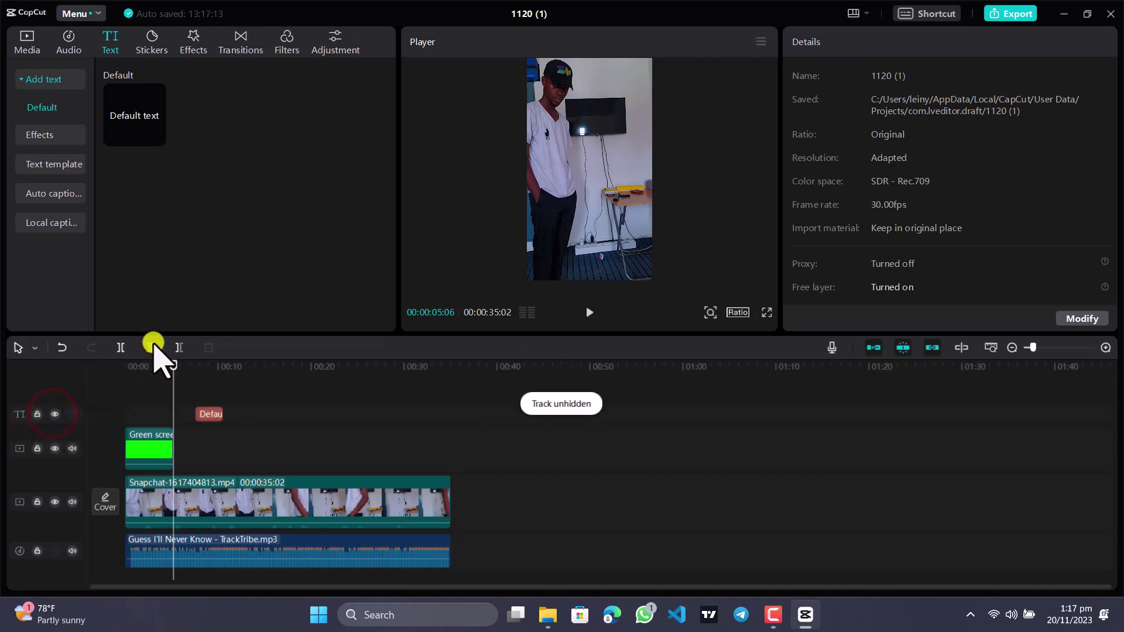
Replace the text clip's wording with "please subscribe to my channel", putting "channel" on a second line.
left_click_drag(173, 386, 202, 391)
left_click(202, 413)
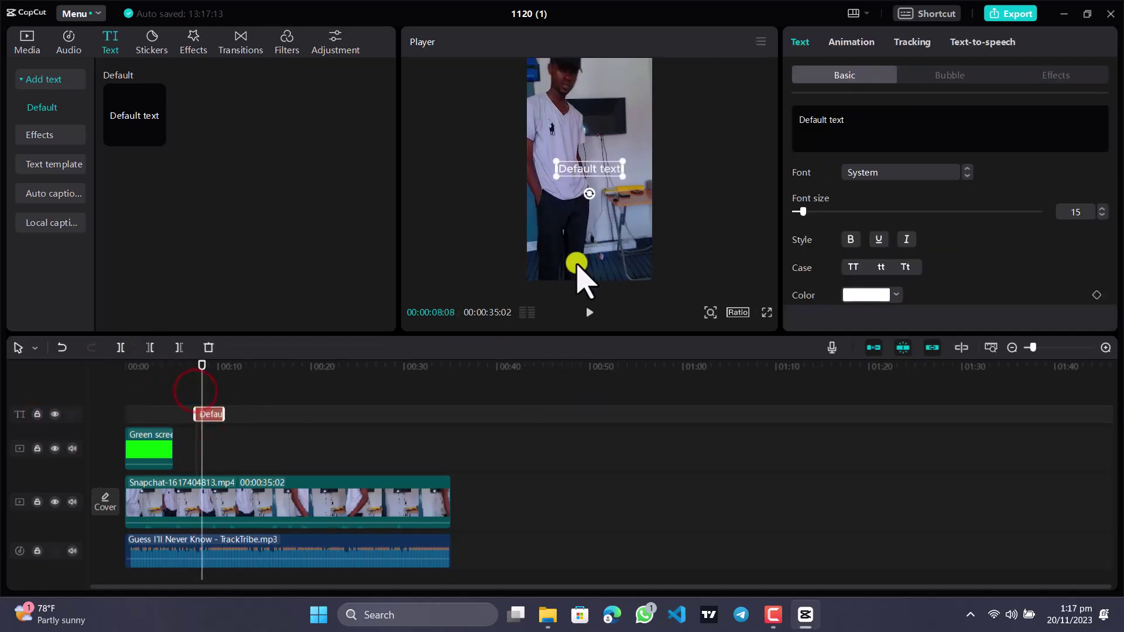
left_click(851, 125)
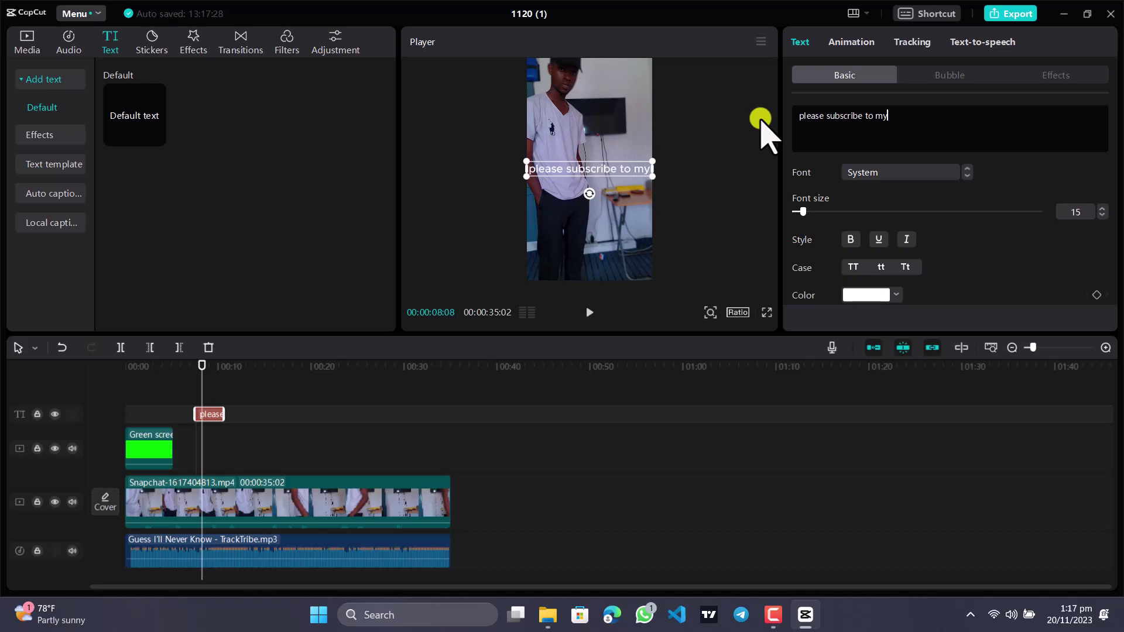
key("Return")
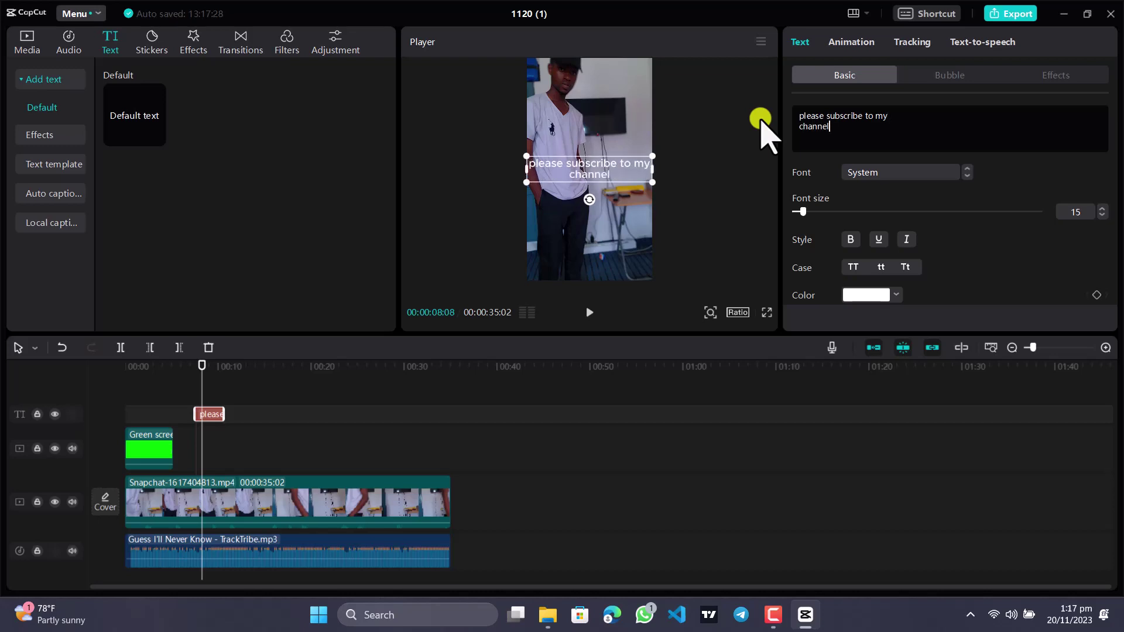
Set the subscribe text's font to Tenada-Bold and its font size to 13.
left_click(923, 168)
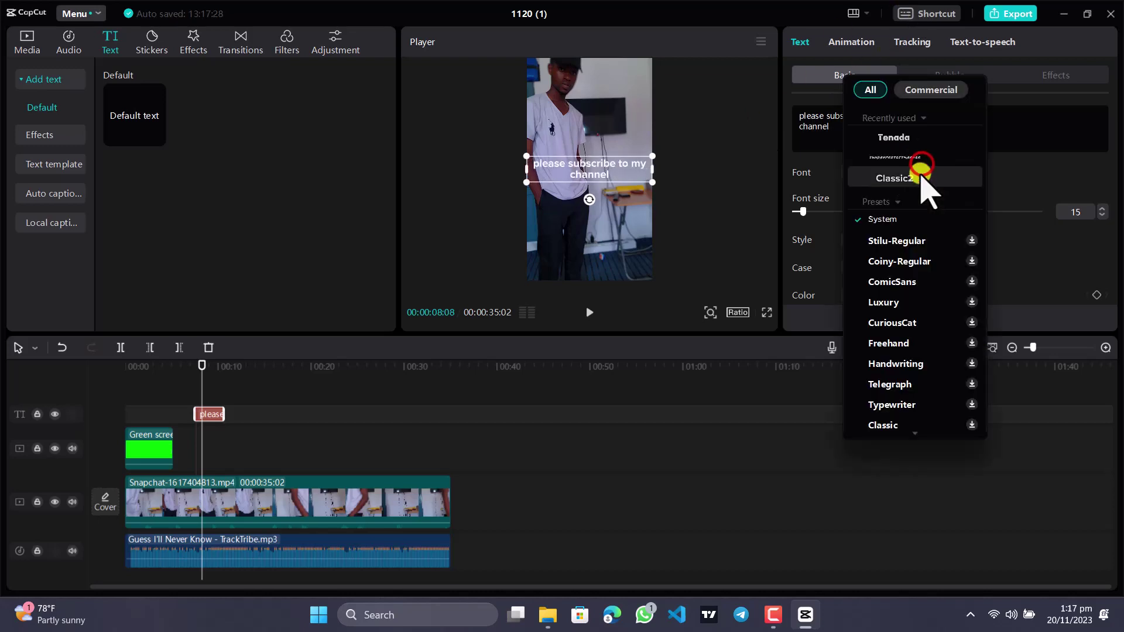
left_click(916, 140)
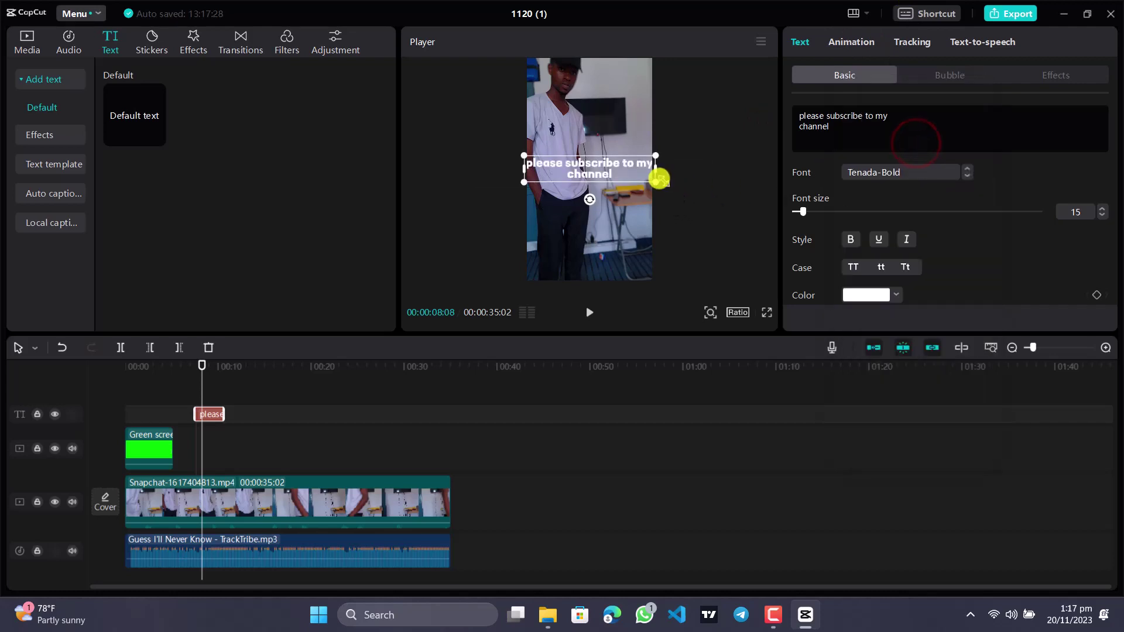
left_click_drag(801, 214, 800, 212)
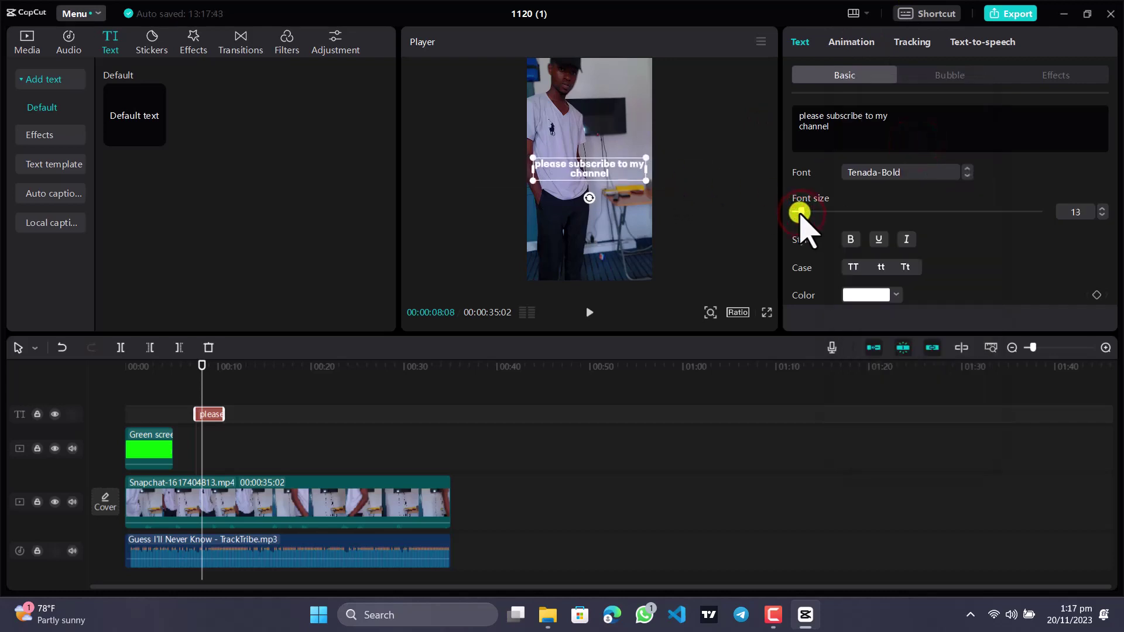
scroll(808, 213, "down", 5)
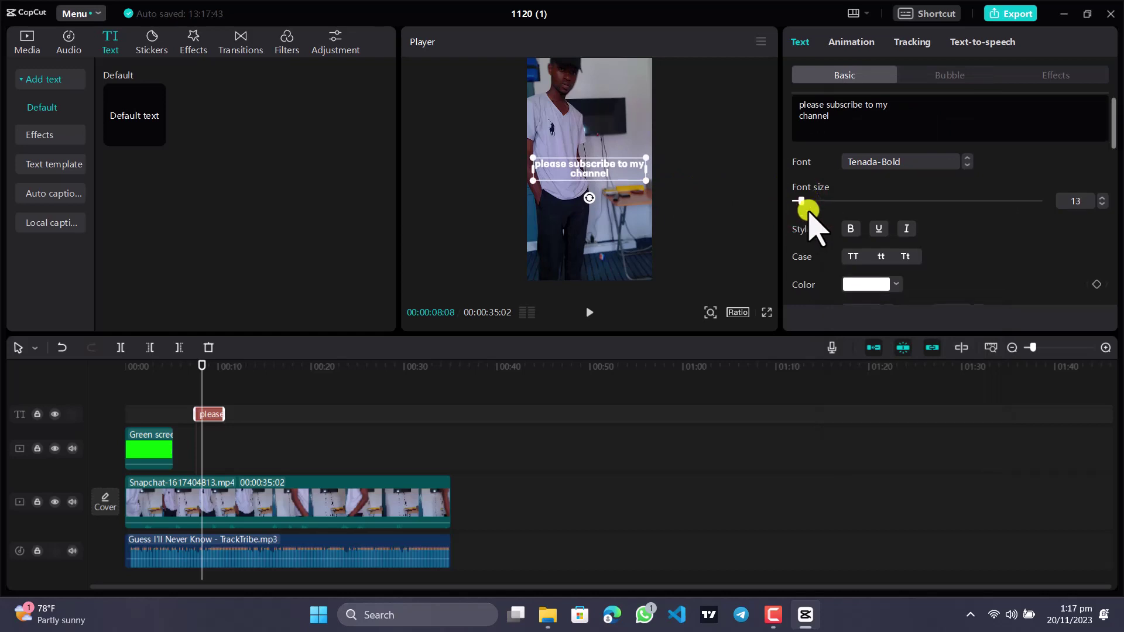
Apply bold, underline and italic styling to the subscribe text.
scroll(845, 214, "up", 5)
left_click(850, 239)
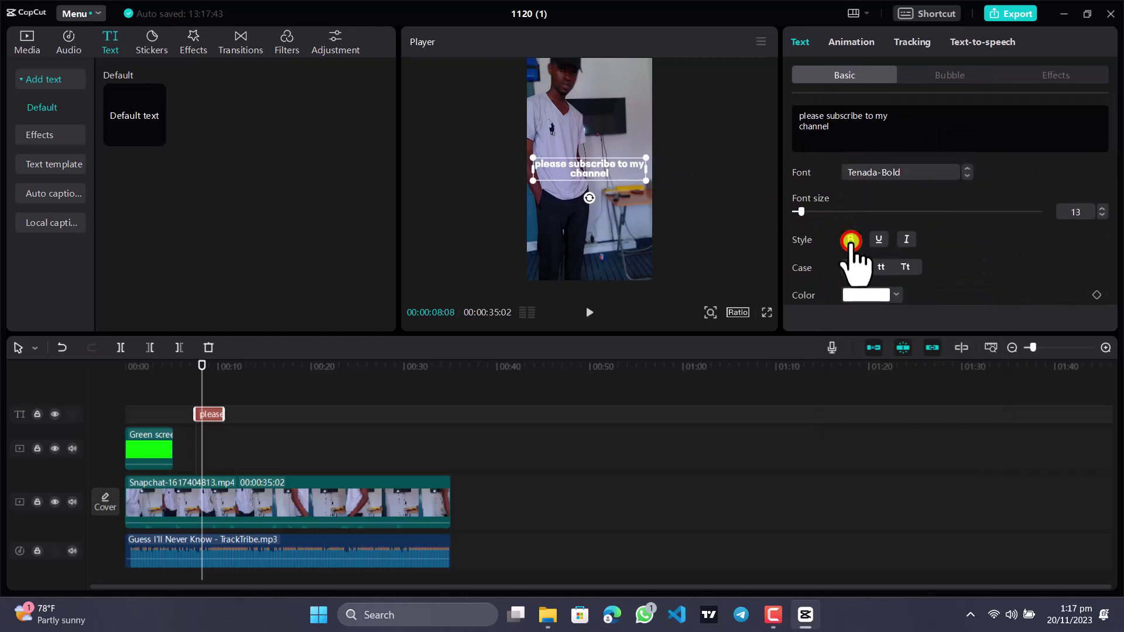
left_click(879, 242)
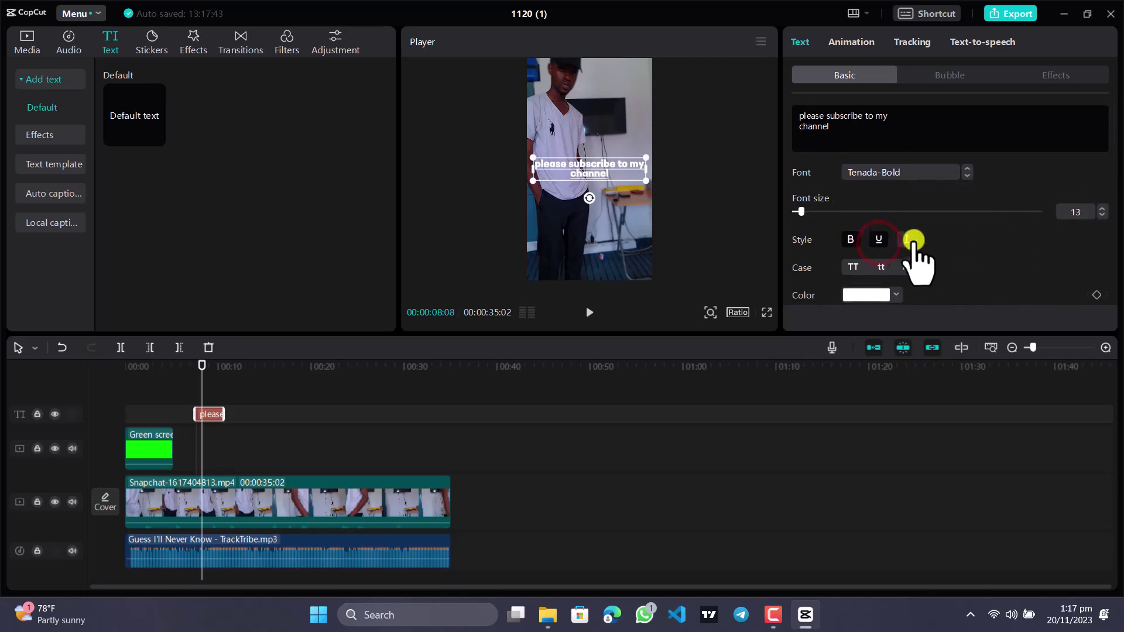
scroll(995, 223, "down", 4)
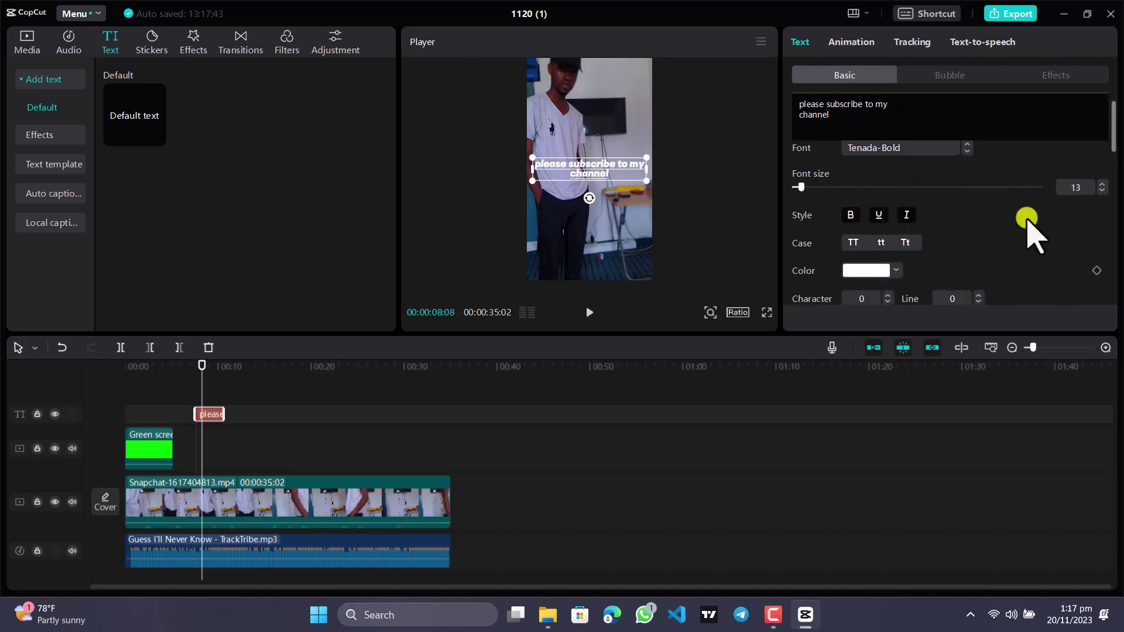
scroll(976, 221, "up", 2)
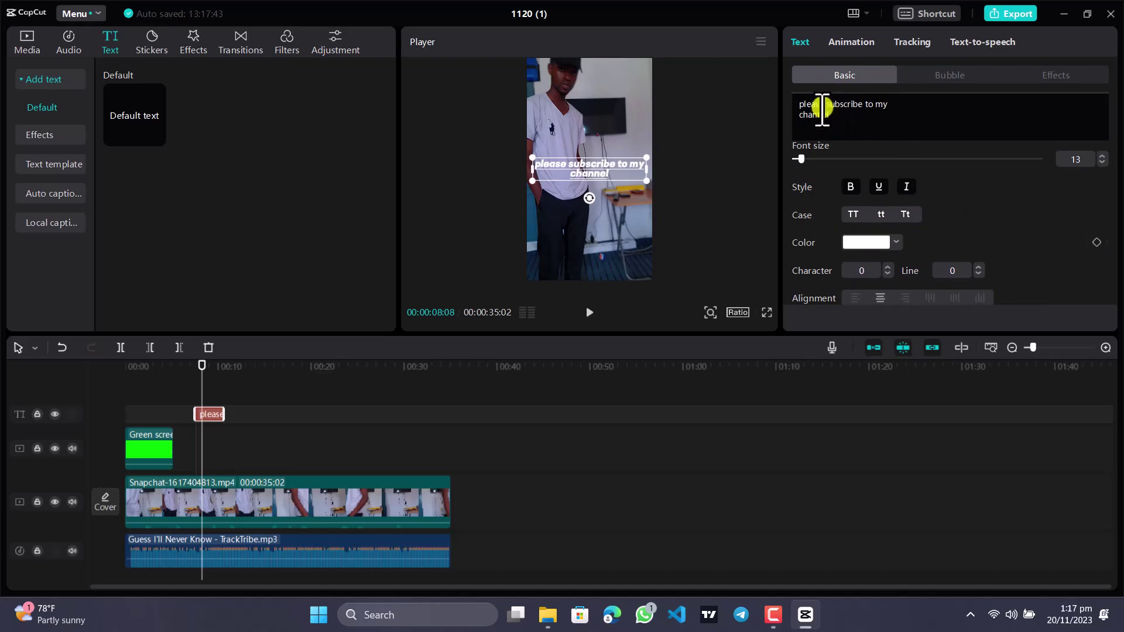
Try upper case and lower case on the subscribe text, and settle on title case.
left_click(852, 214)
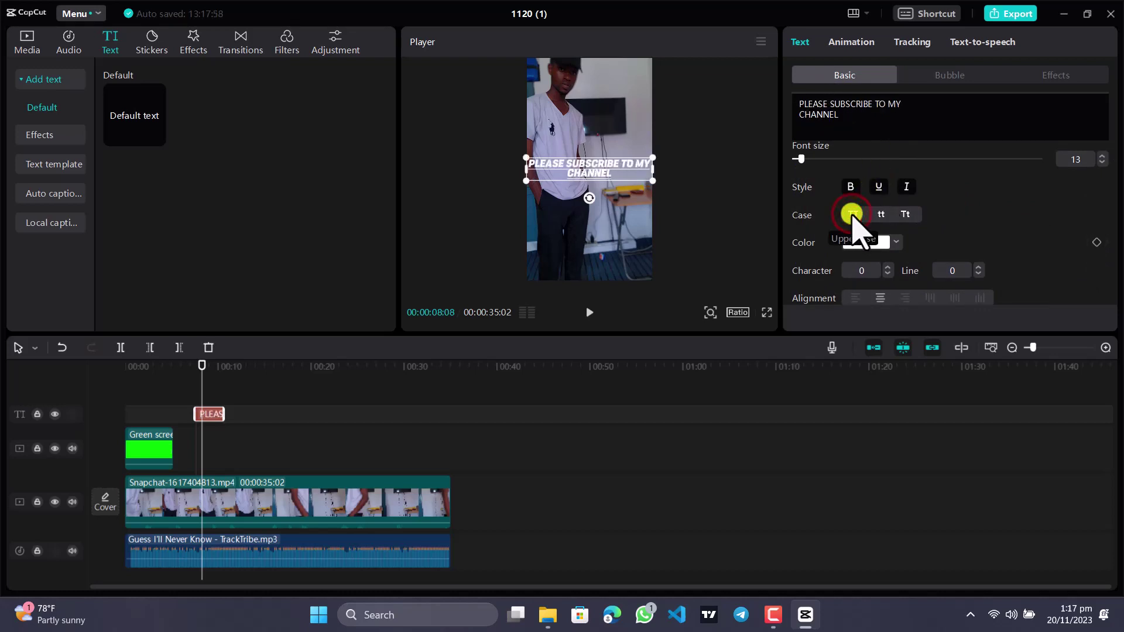
left_click(882, 214)
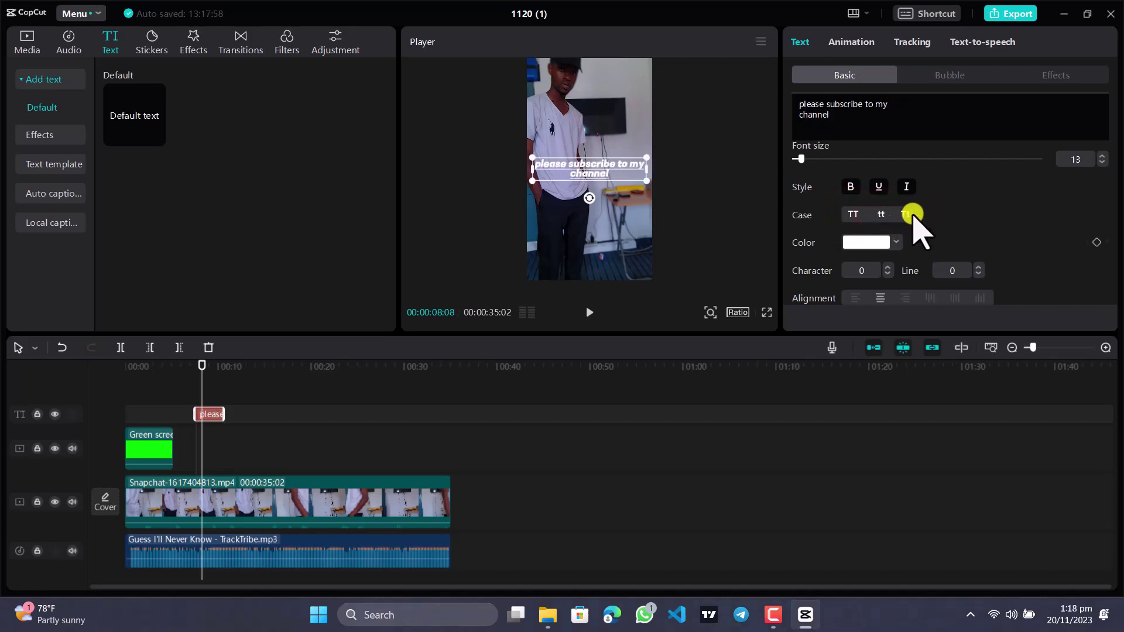
left_click(905, 214)
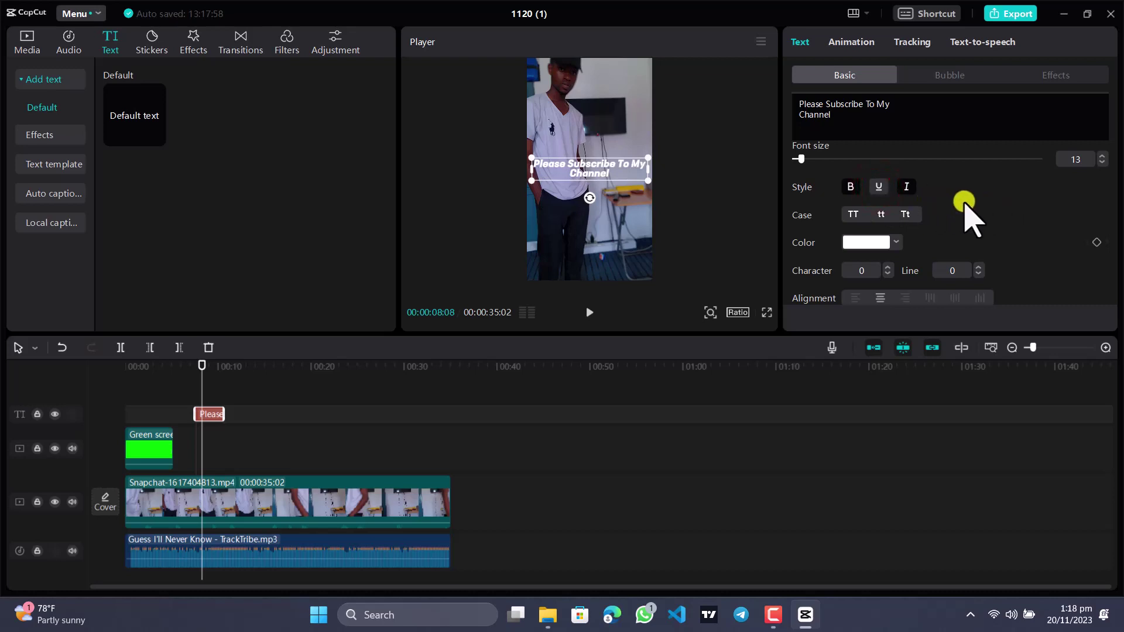
scroll(962, 216, "down", 1)
left_click(613, 184)
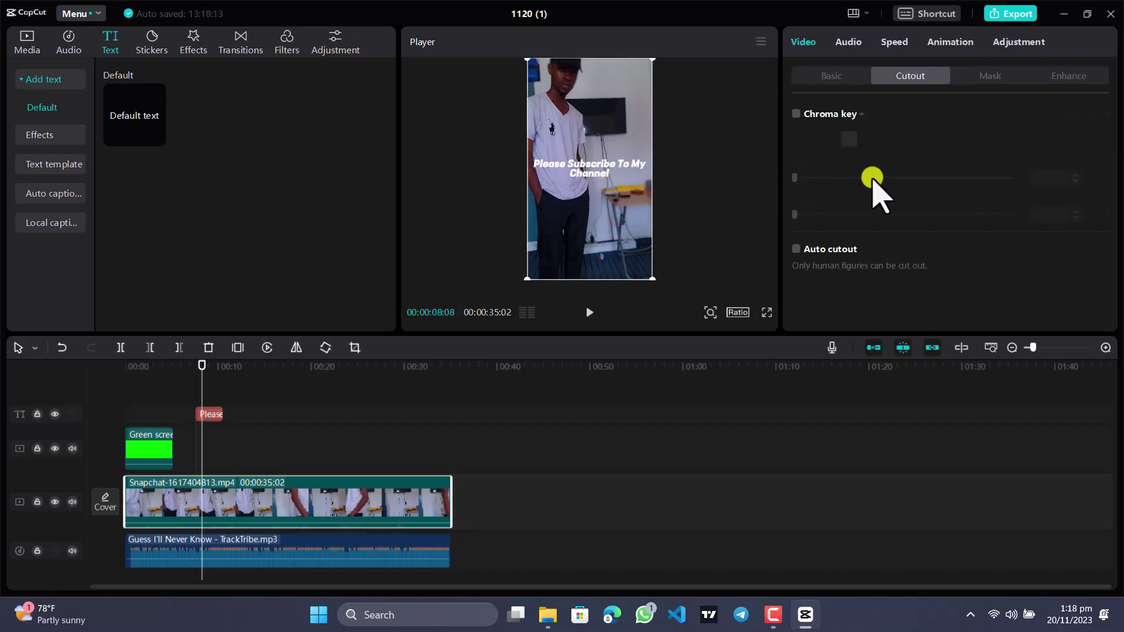
left_click(892, 132)
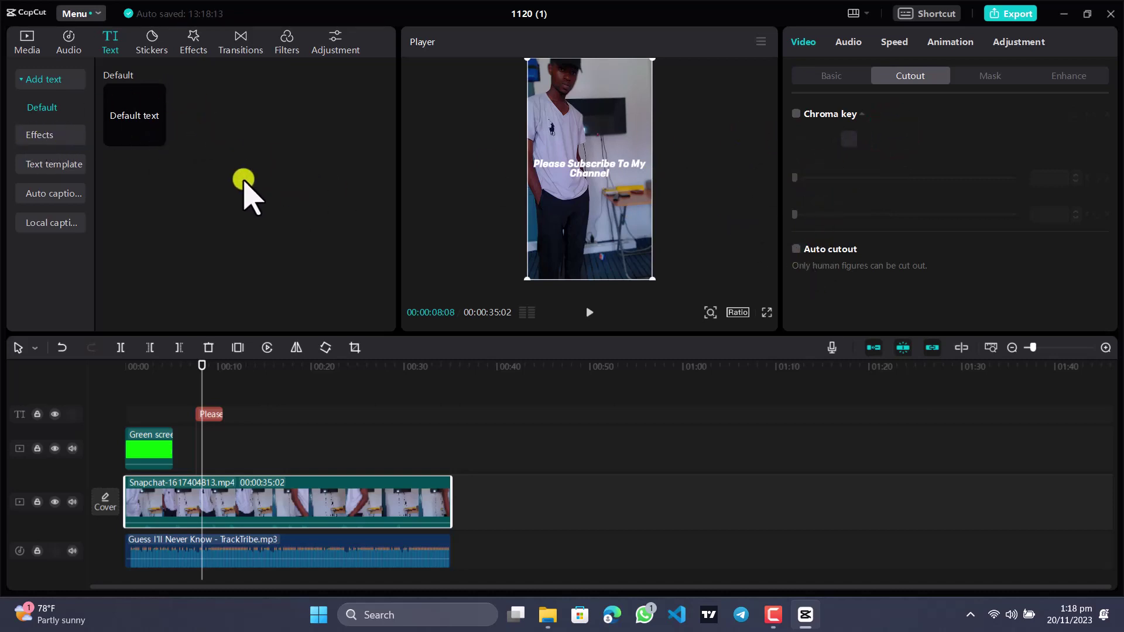
Browse the trending text effects and preview several styles, including the black-outlined, plain white, teal neon and purple-outlined ones.
left_click(48, 136)
mouse_move(170, 165)
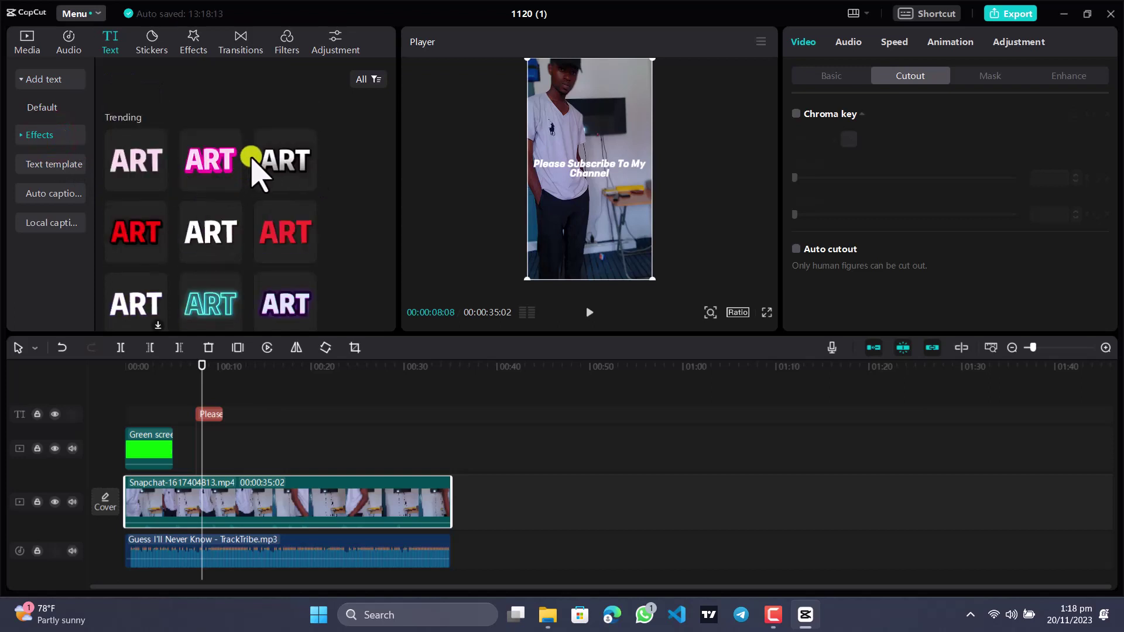
left_click(267, 164)
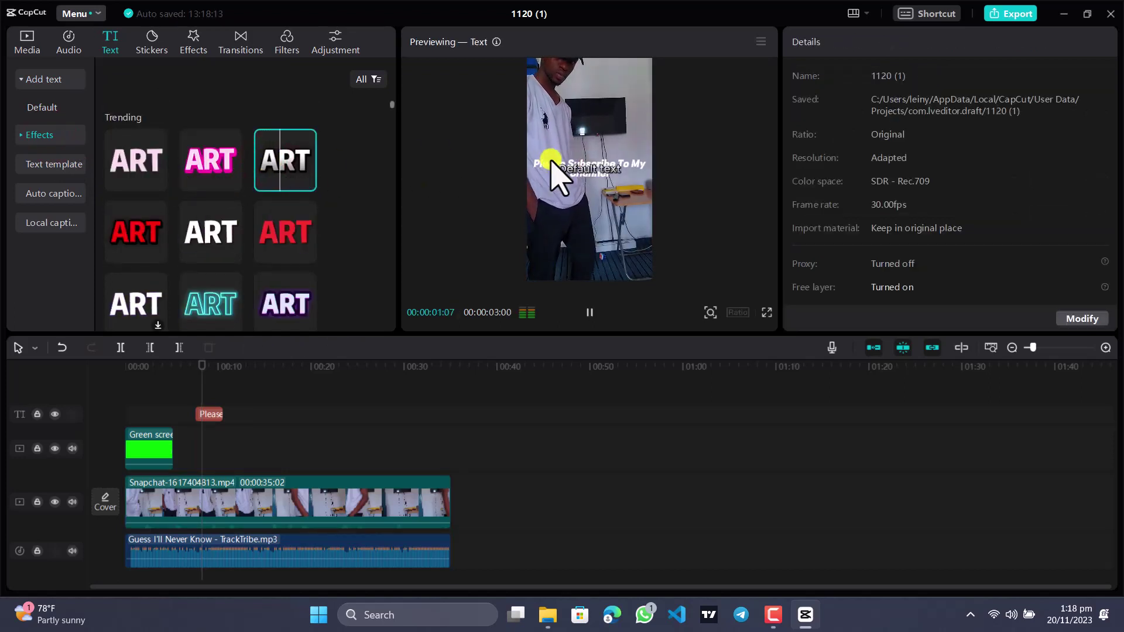
left_click(214, 232)
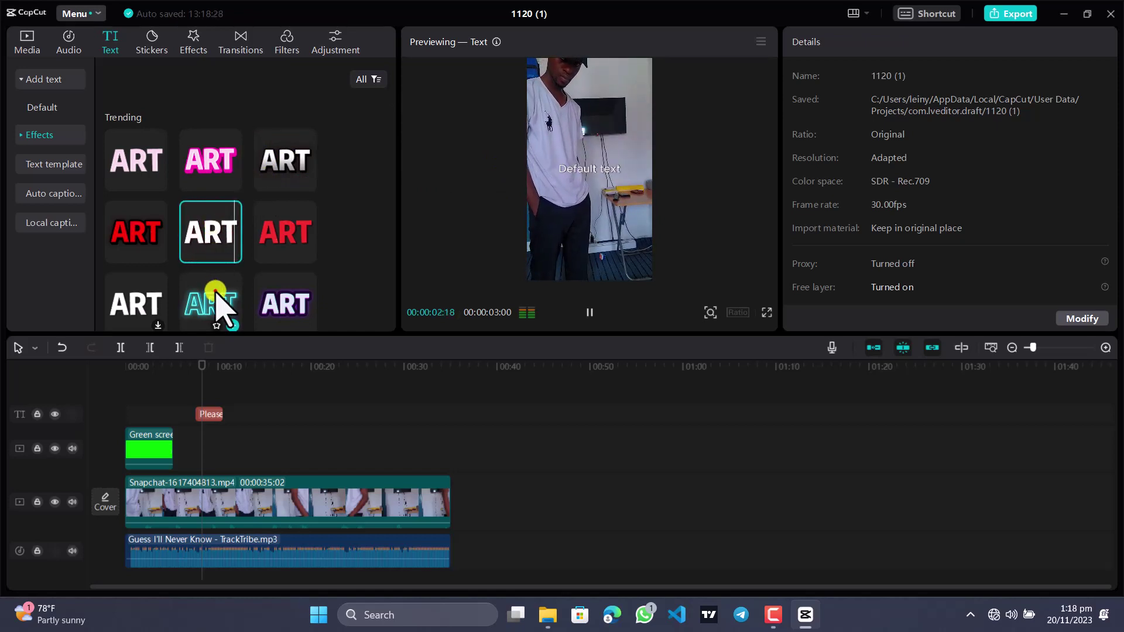
left_click(221, 305)
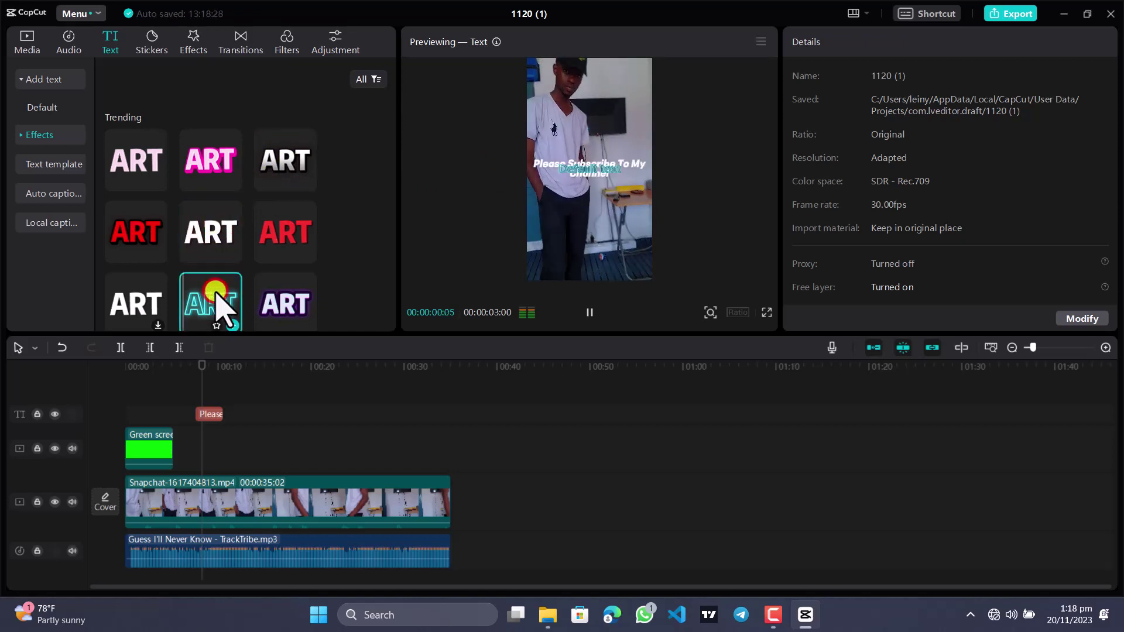
left_click(270, 305)
scroll(269, 281, "down", 3)
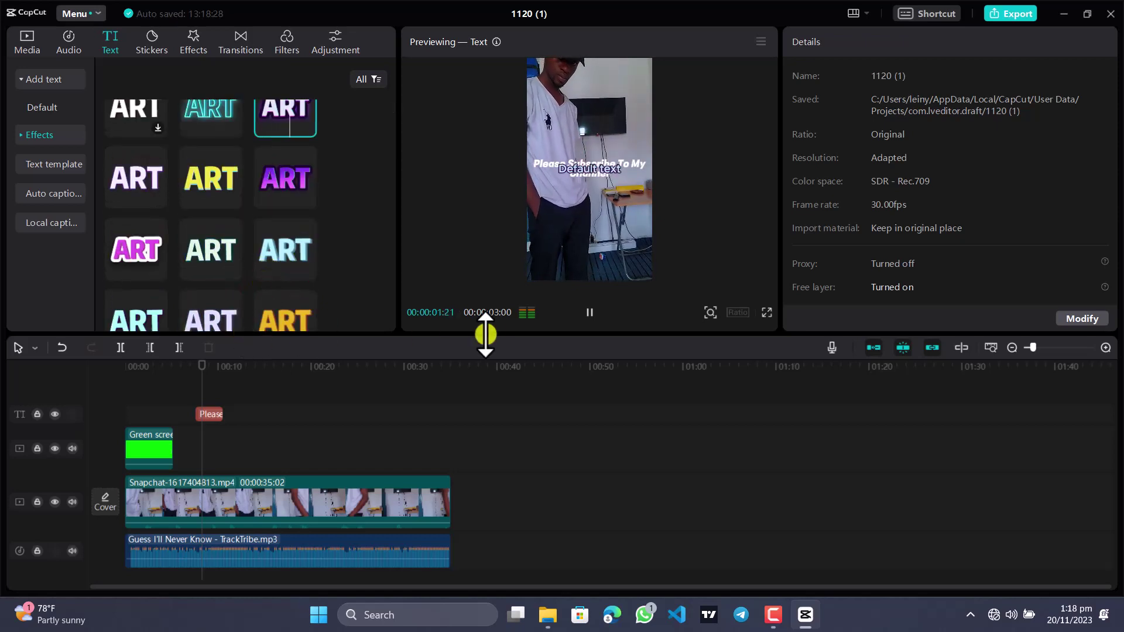
left_click(589, 312)
Place the white text effect with the green outline directly after the subscribe text clip, and enlarge it in the preview.
scroll(153, 199, "down", 3)
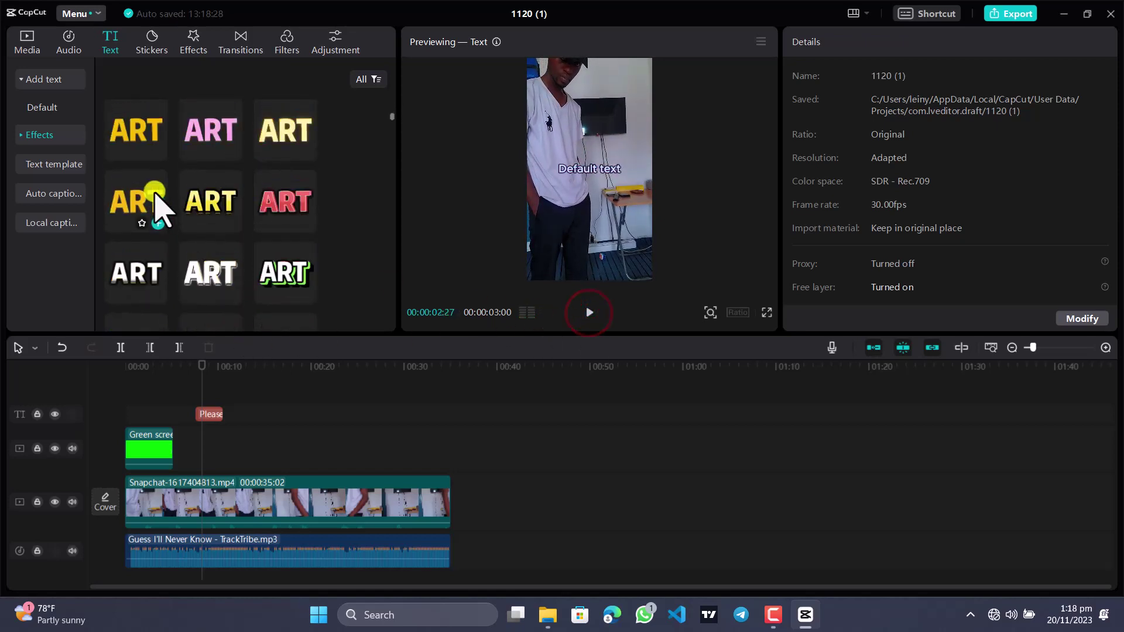
scroll(166, 214, "down", 2)
left_click_drag(284, 206, 236, 381)
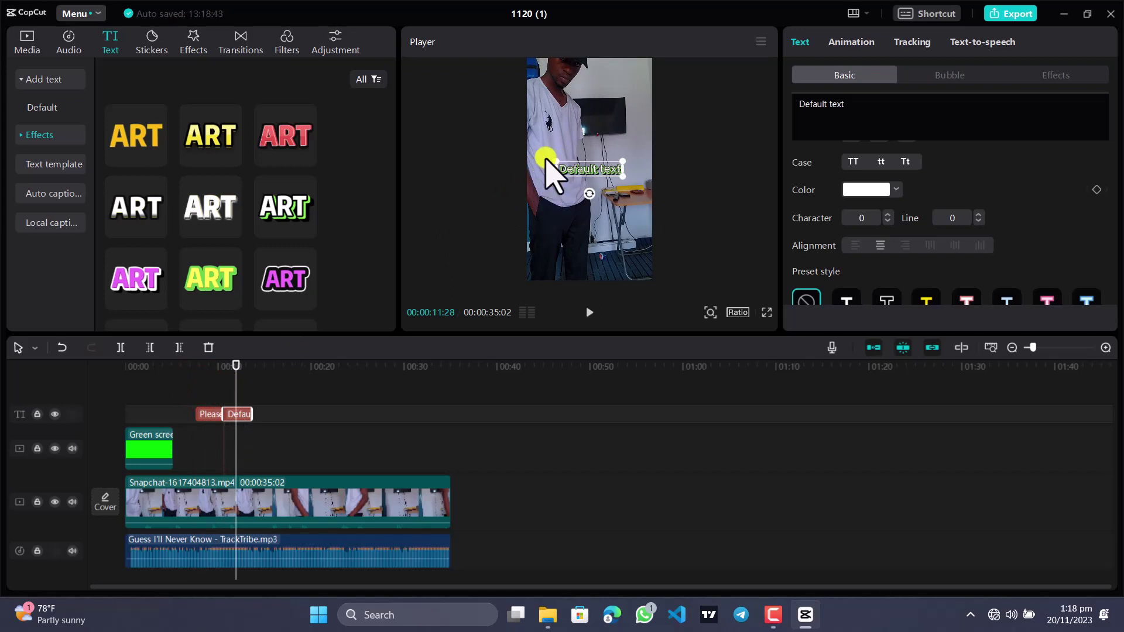
left_click_drag(555, 159, 532, 142)
Replace the green-outlined text clip's wording with "epic dre".
left_click_drag(855, 105, 810, 104)
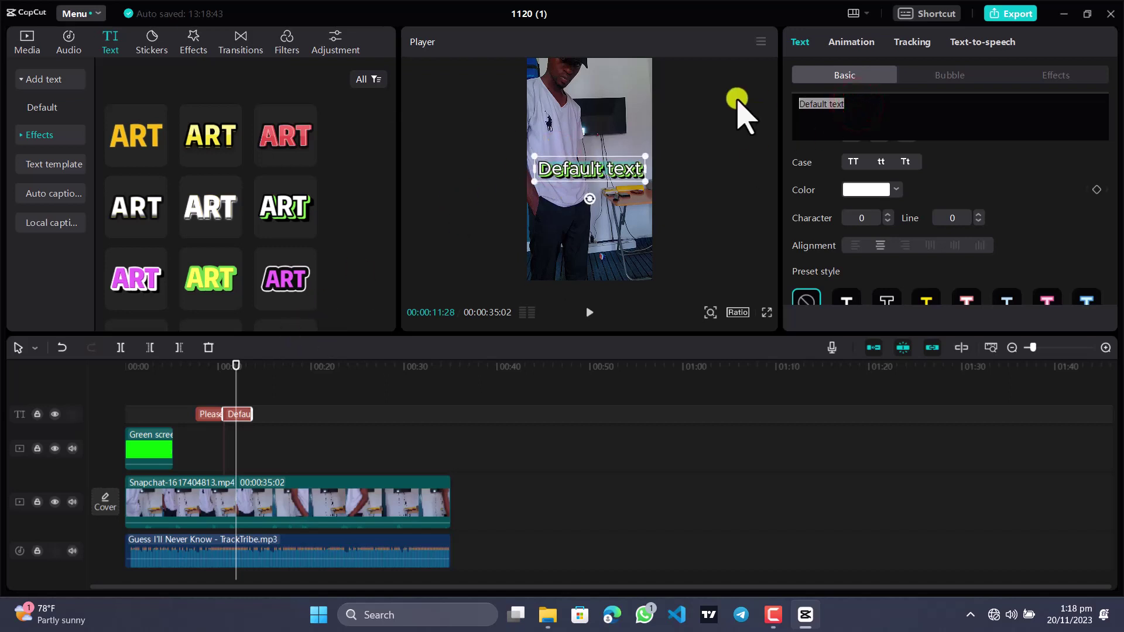
type("epic dre")
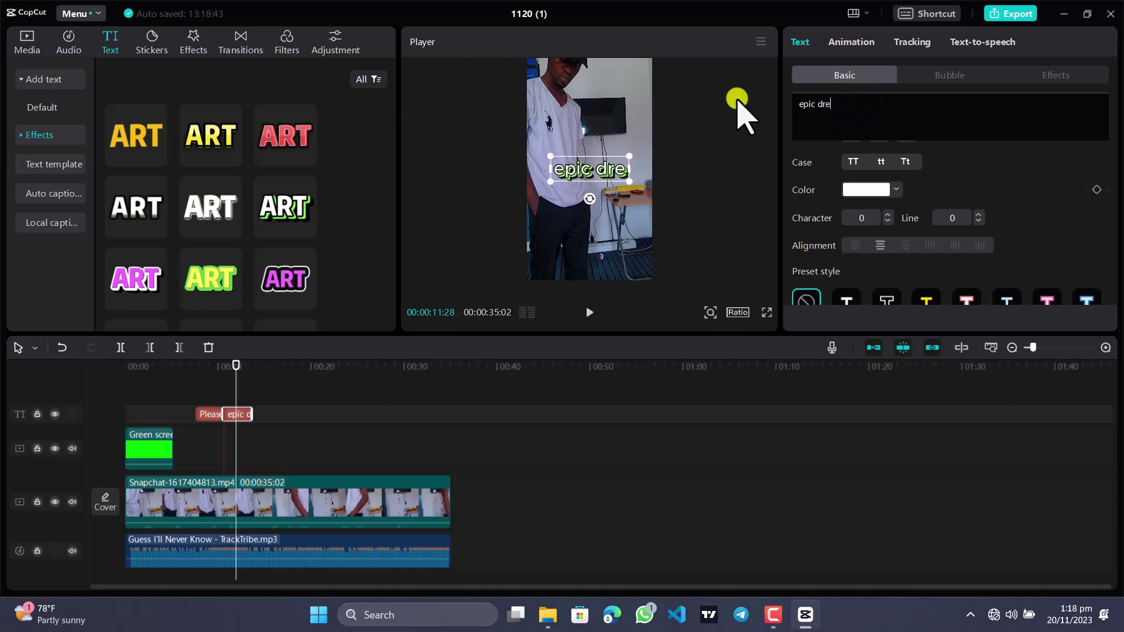
left_click(271, 399)
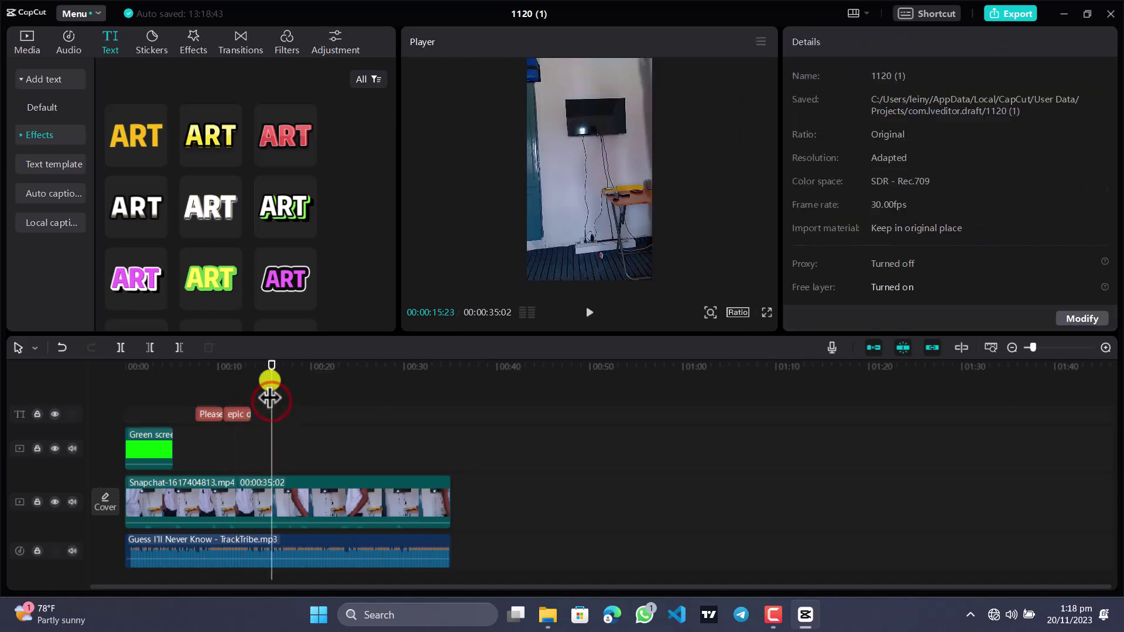
Select the subscribe text clip and move the playhead to its start at 00:00:07:17.
left_click_drag(268, 392, 209, 414)
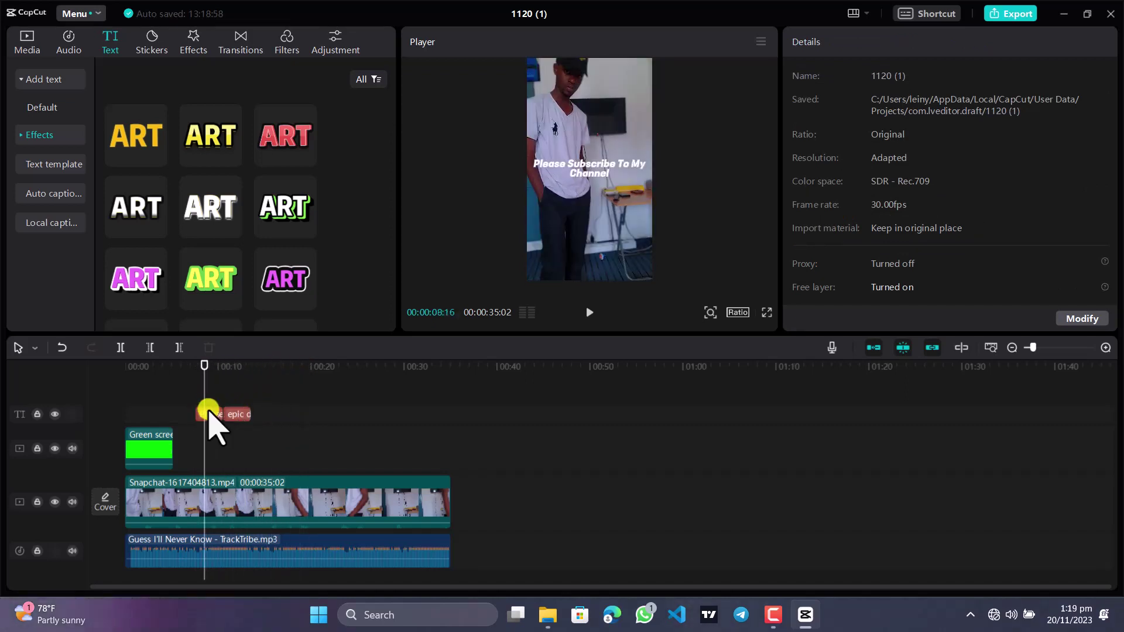
left_click(212, 414)
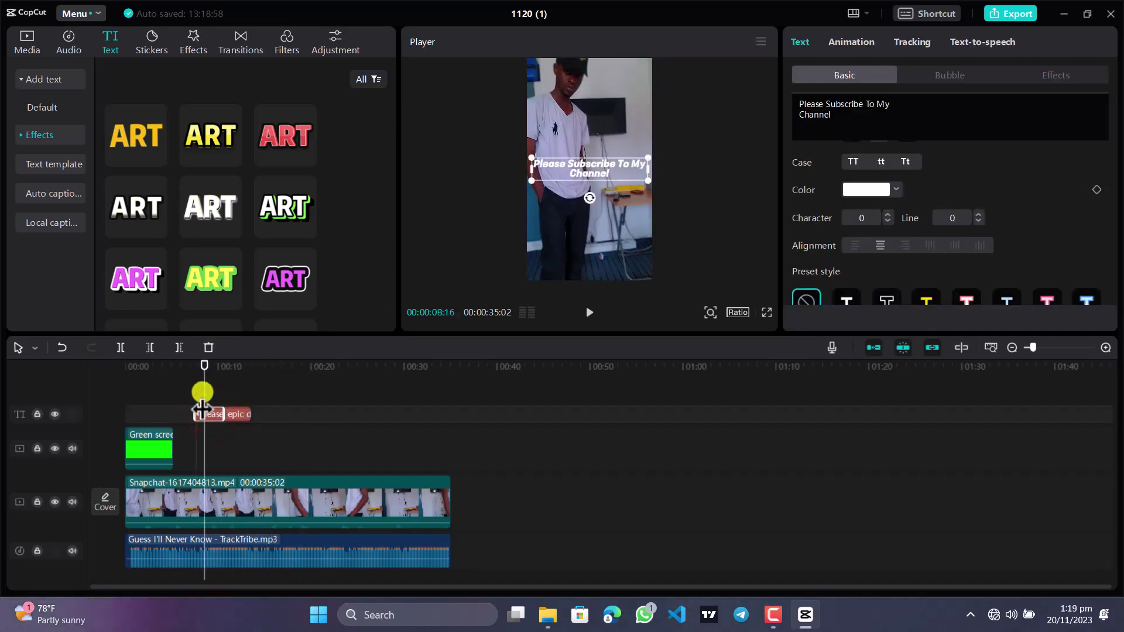
left_click_drag(203, 403, 196, 394)
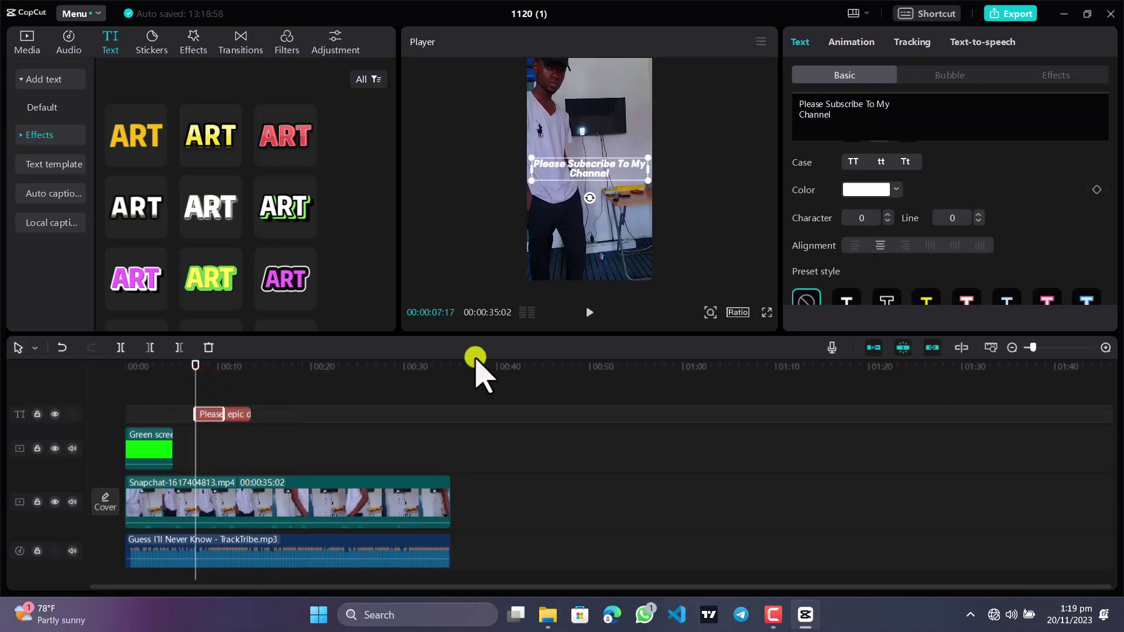
Look through the subscribe text's basic settings, from font and style down to preset styles, position and size, blend, stroke and background.
scroll(887, 248, "up", 3)
left_click(879, 239)
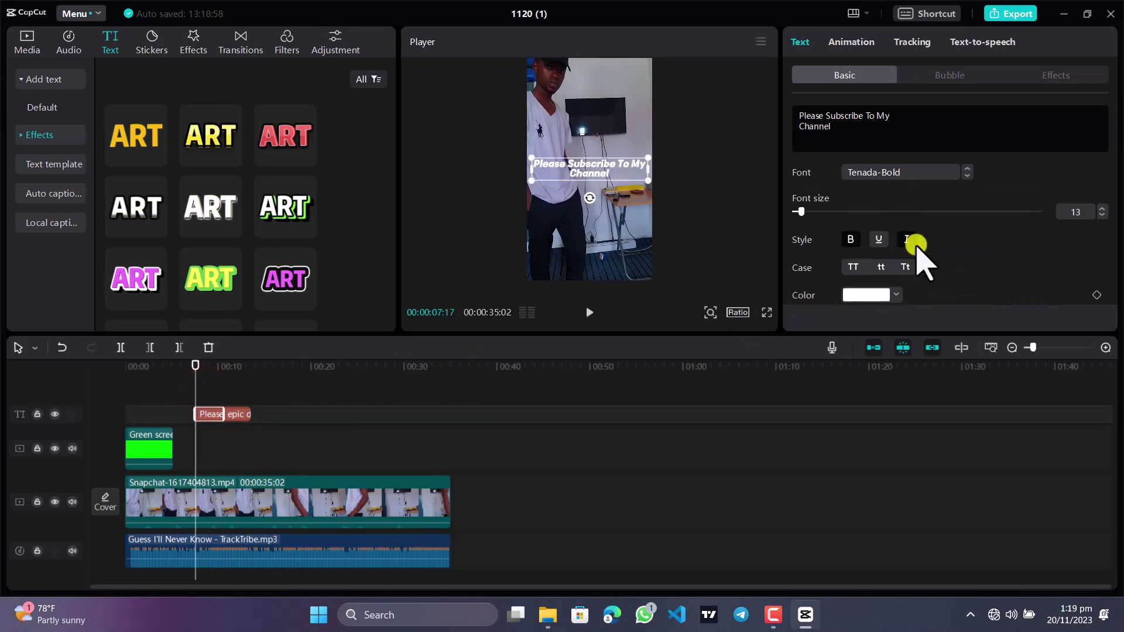
scroll(916, 249, "down", 3)
scroll(918, 256, "up", 3)
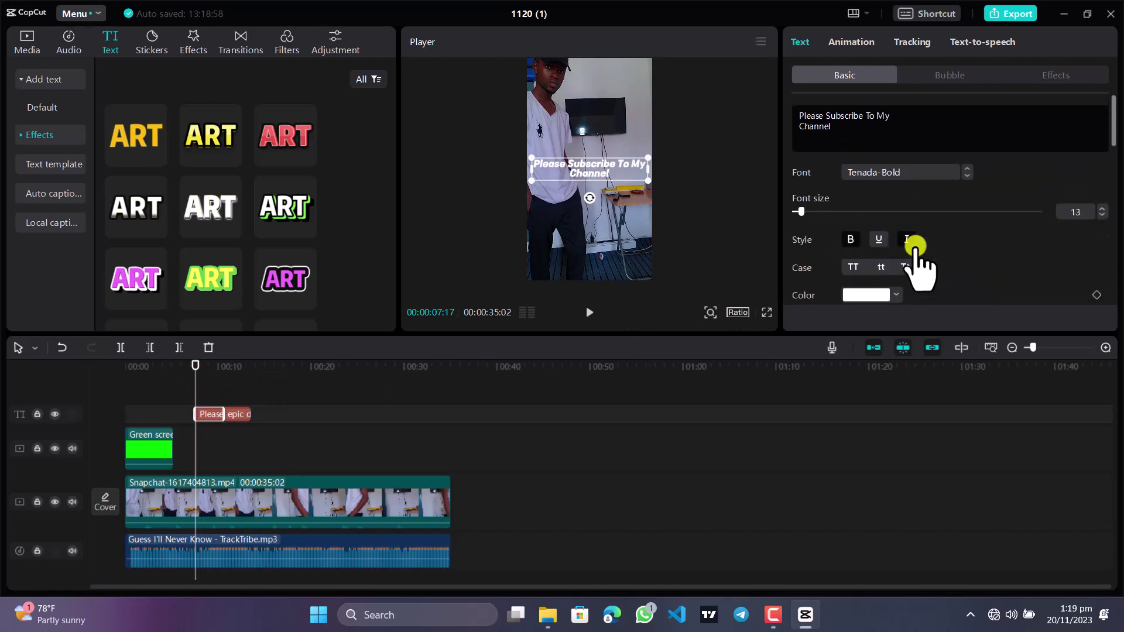
scroll(991, 35, "down", 3)
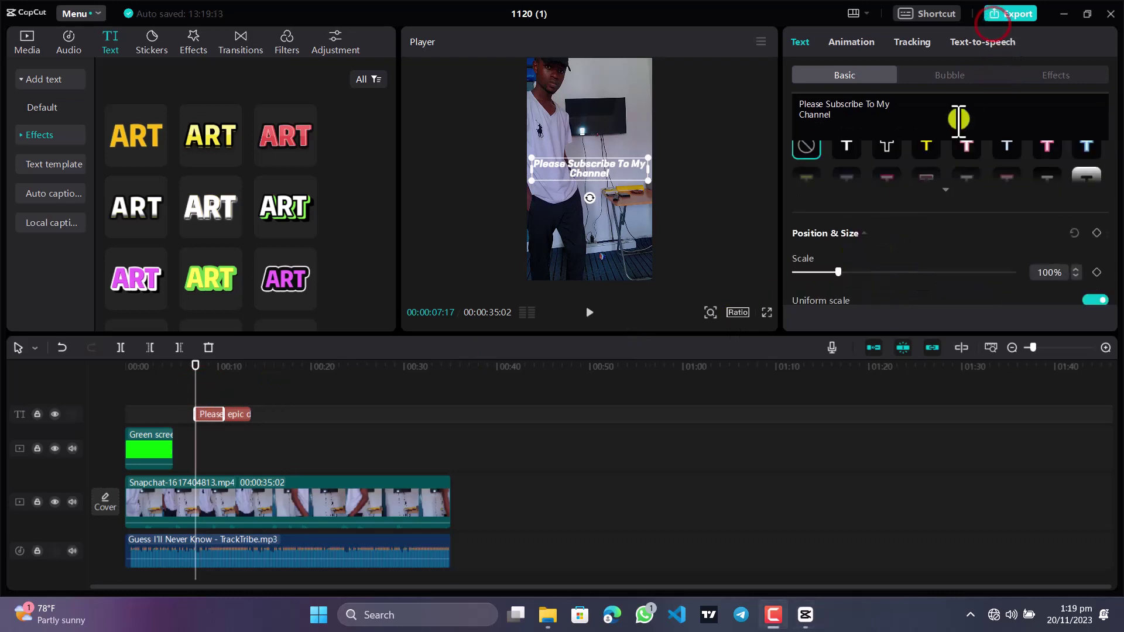
scroll(954, 158, "up", 3)
scroll(951, 205, "down", 5)
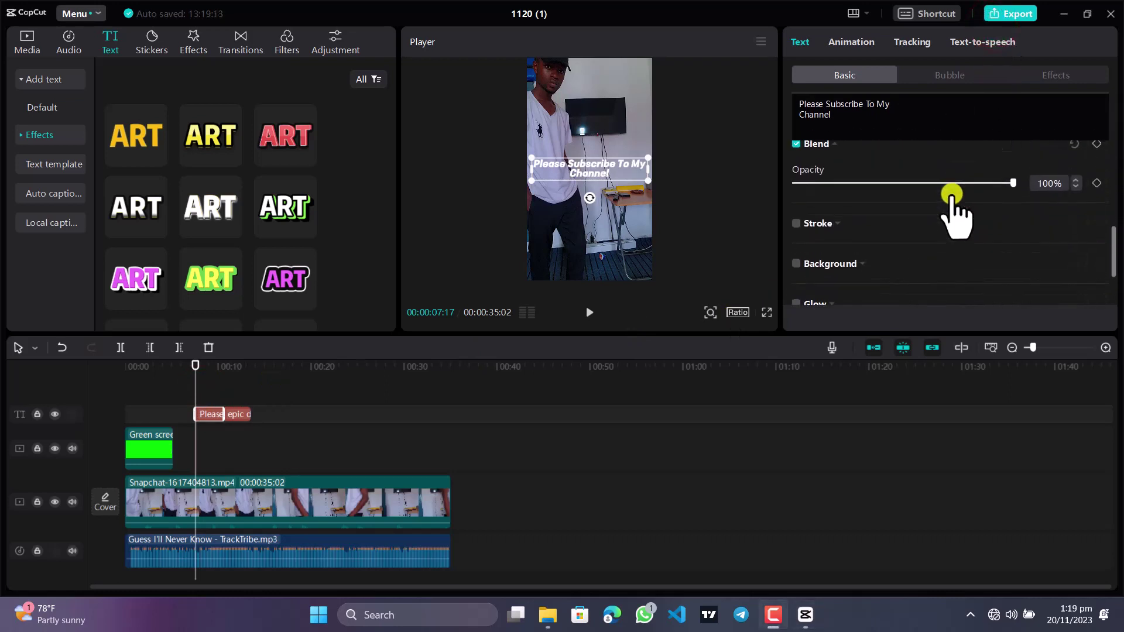
scroll(951, 199, "up", 5)
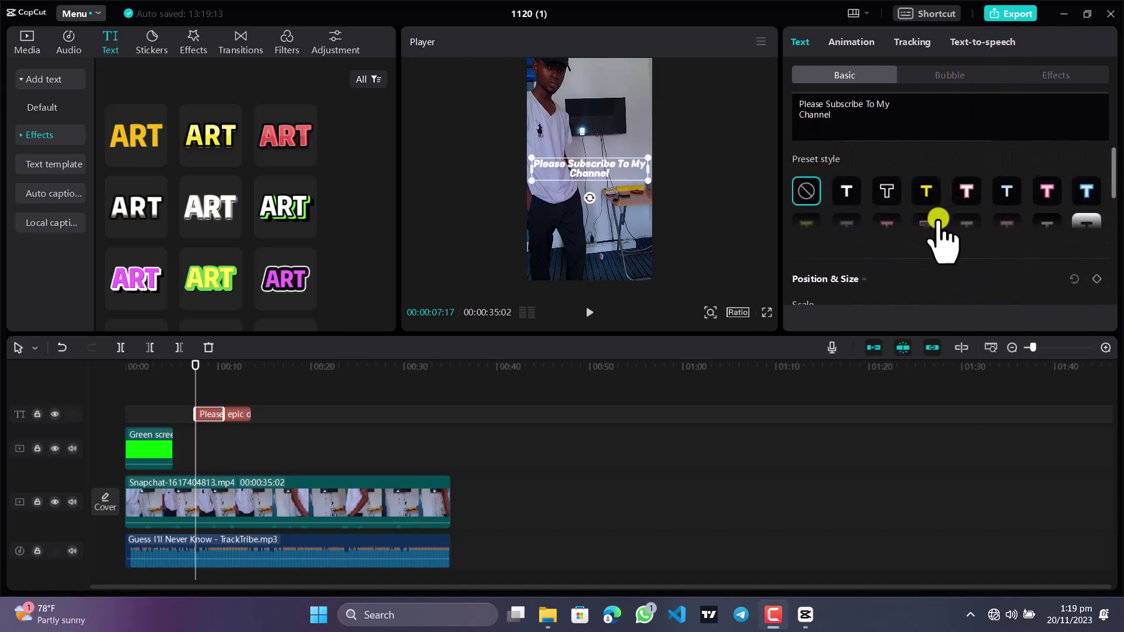
Add scale keyframes to the subscribe text, 100% at the clip's start and 80% at 00:00:08:12.
scroll(866, 270, "down", 2)
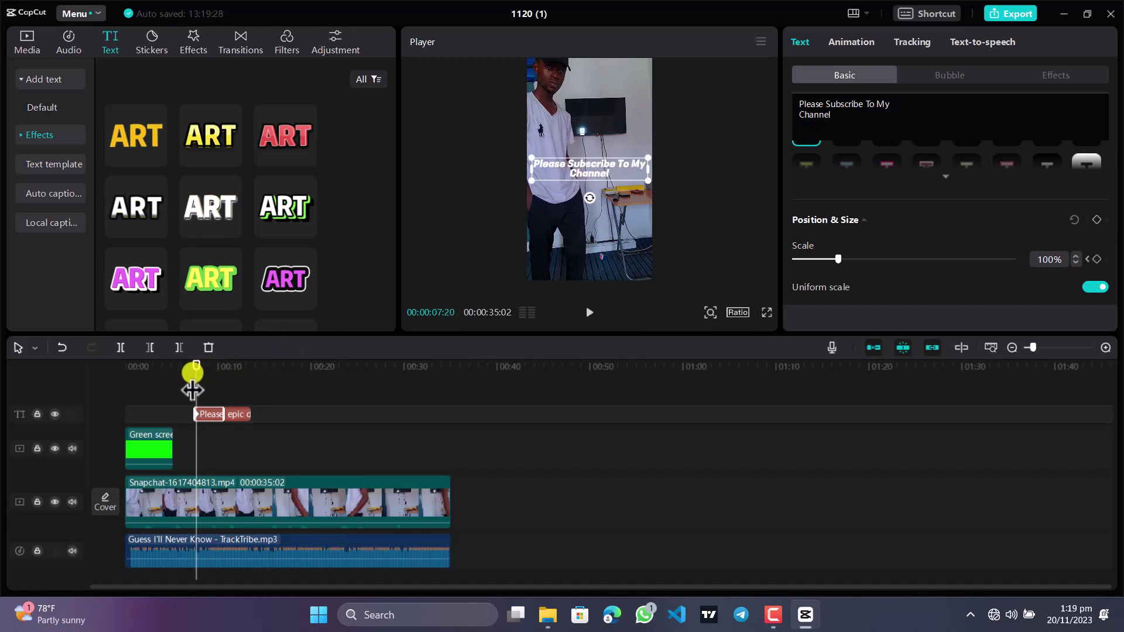
left_click_drag(192, 390, 193, 390)
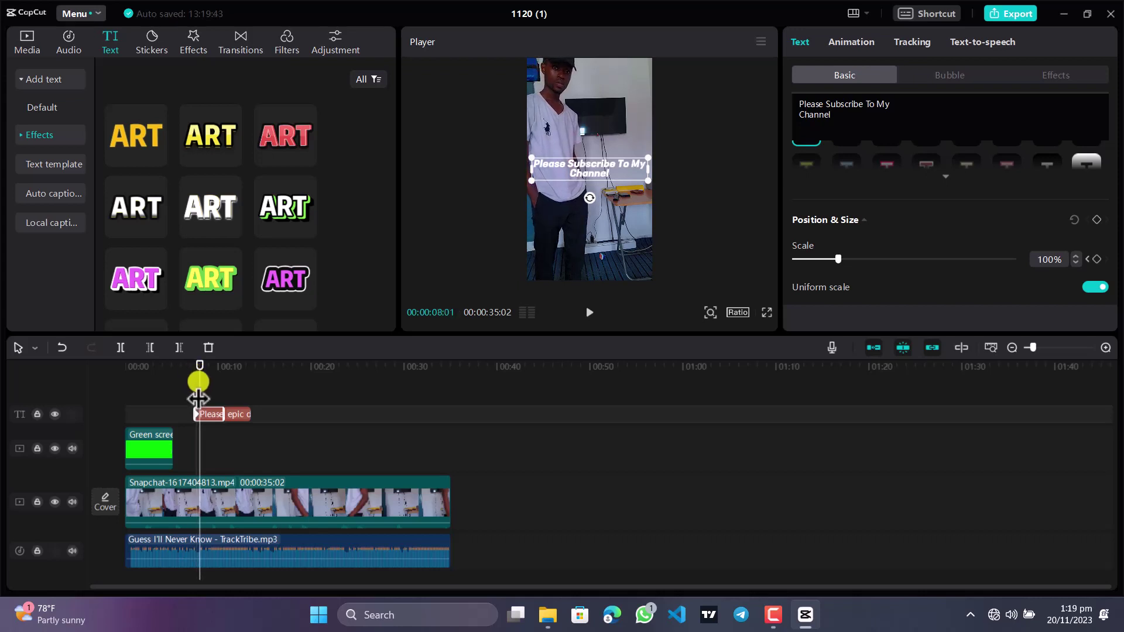
left_click_drag(198, 398, 202, 400)
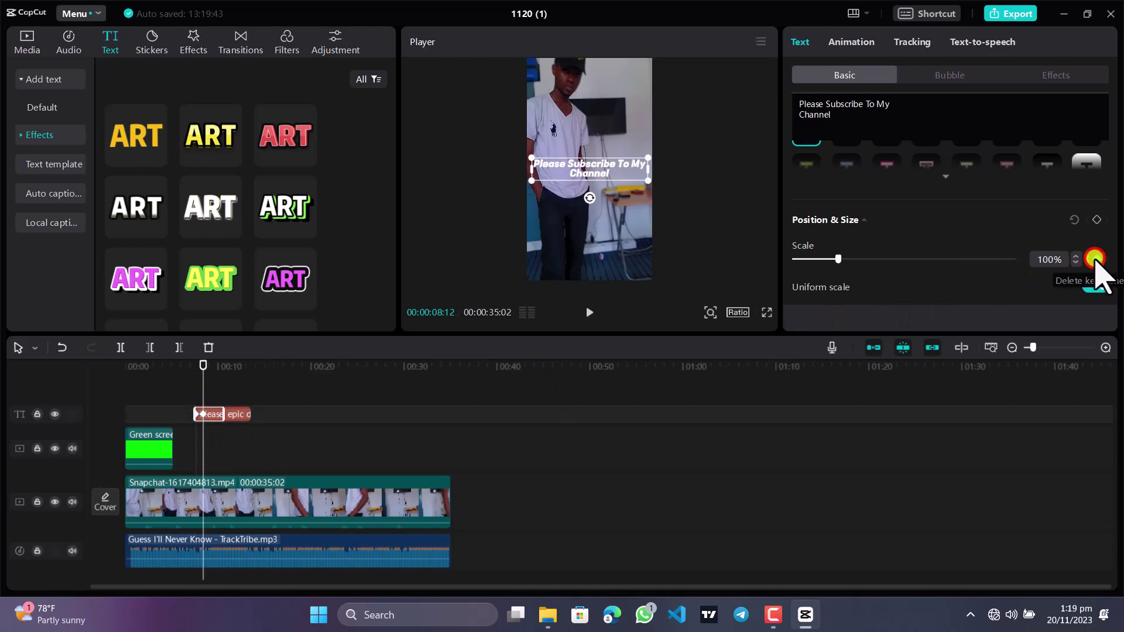
left_click(1095, 259)
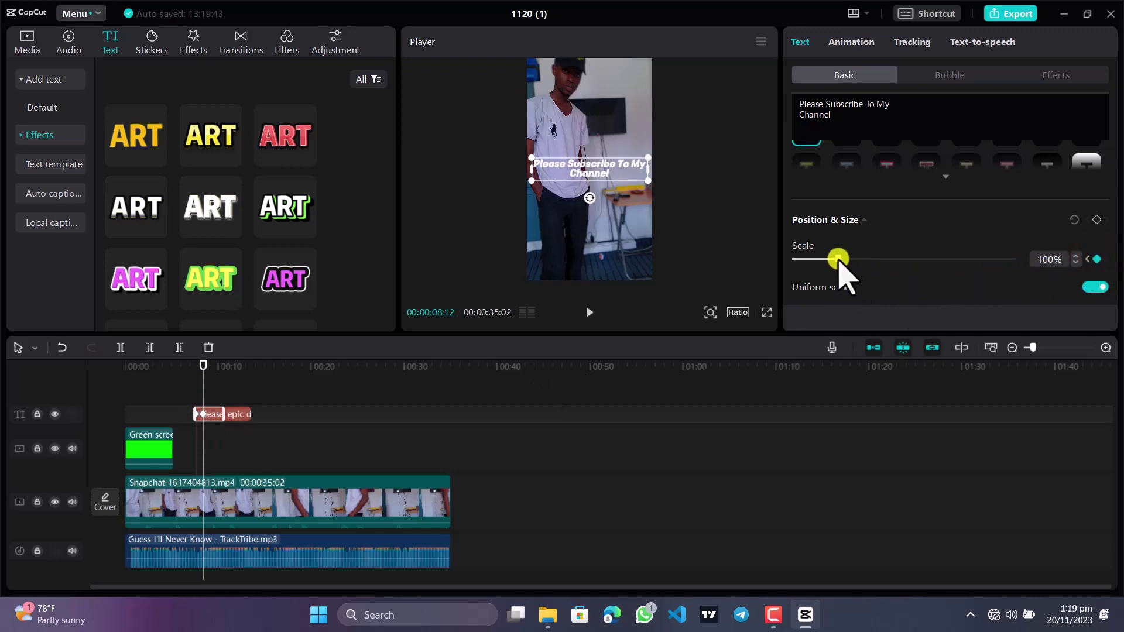
left_click_drag(839, 259, 830, 259)
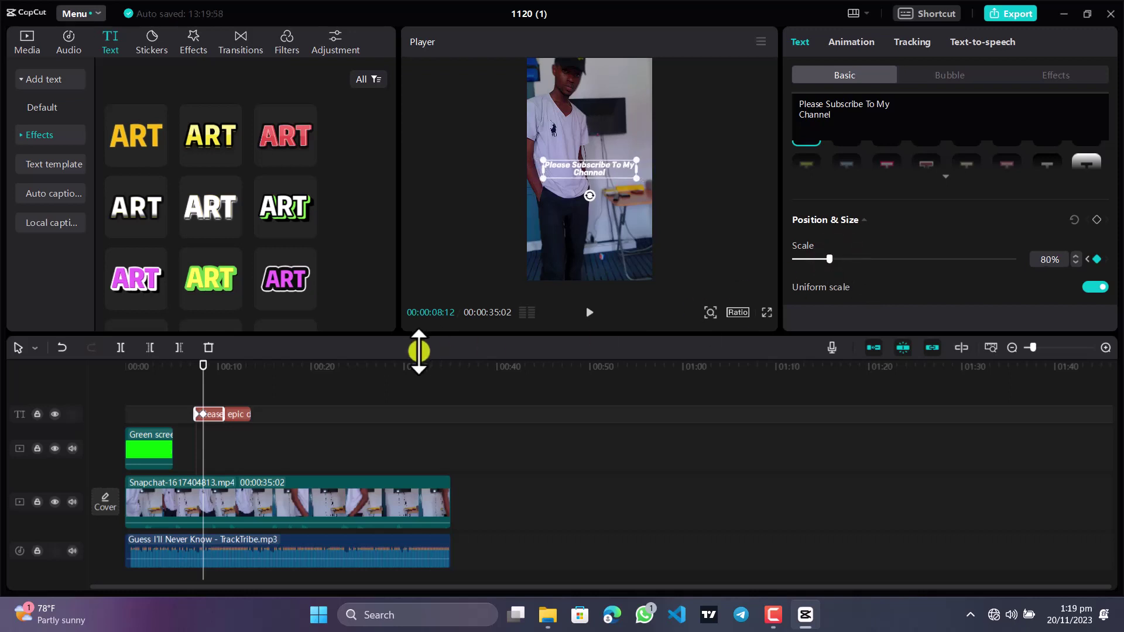
Check the size change between the subscribe text's two scale keyframes, and move the playhead to 00:00:09:01.
left_click(196, 390)
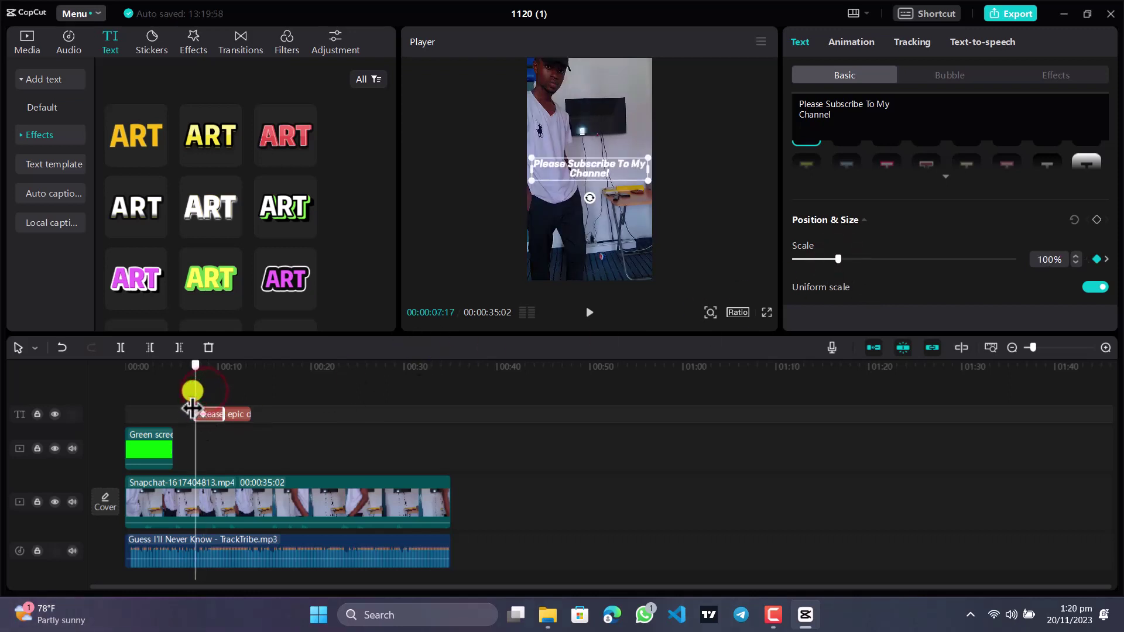
left_click(201, 390)
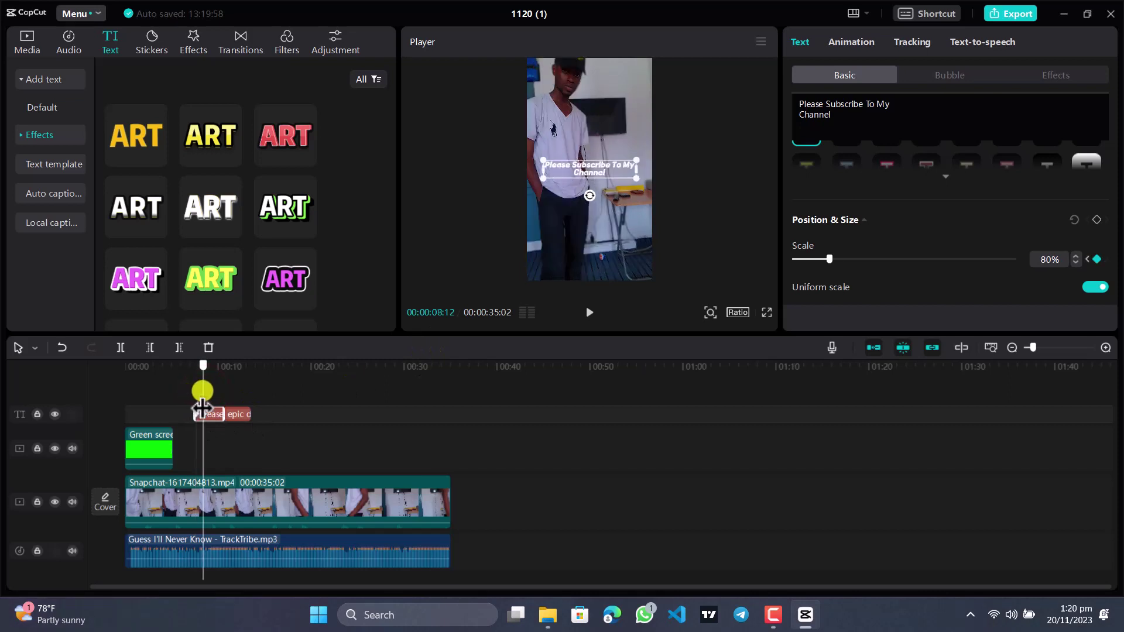
left_click_drag(205, 391, 209, 391)
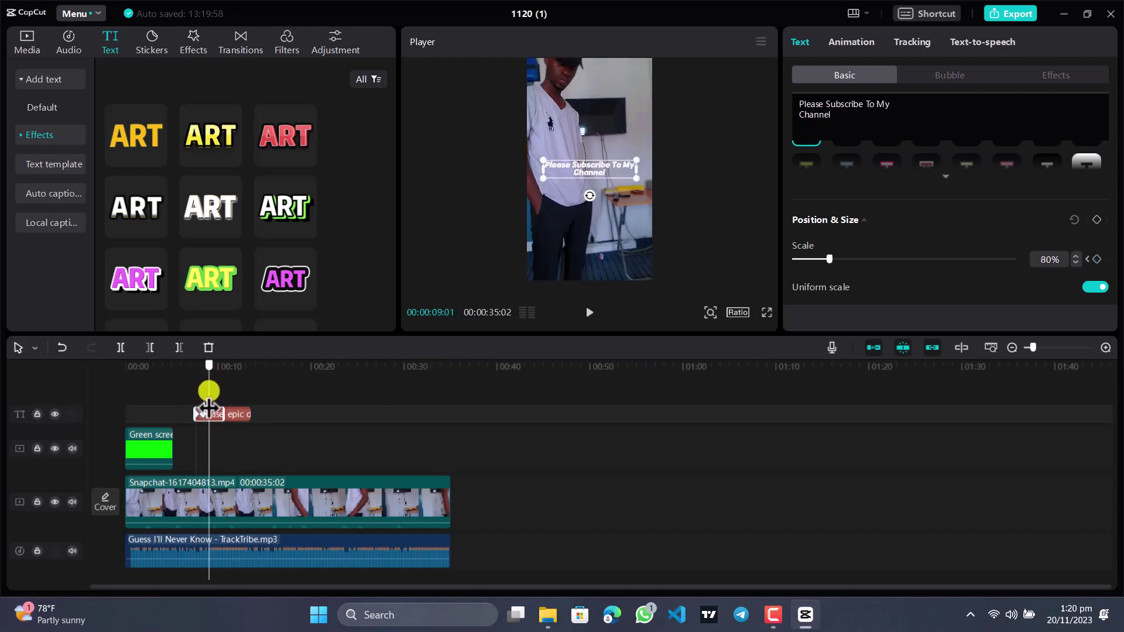
Add a scale keyframe to the subscribe text at 00:00:09:01 and raise the text slightly there and again at 00:00:09:20.
left_click(1103, 287)
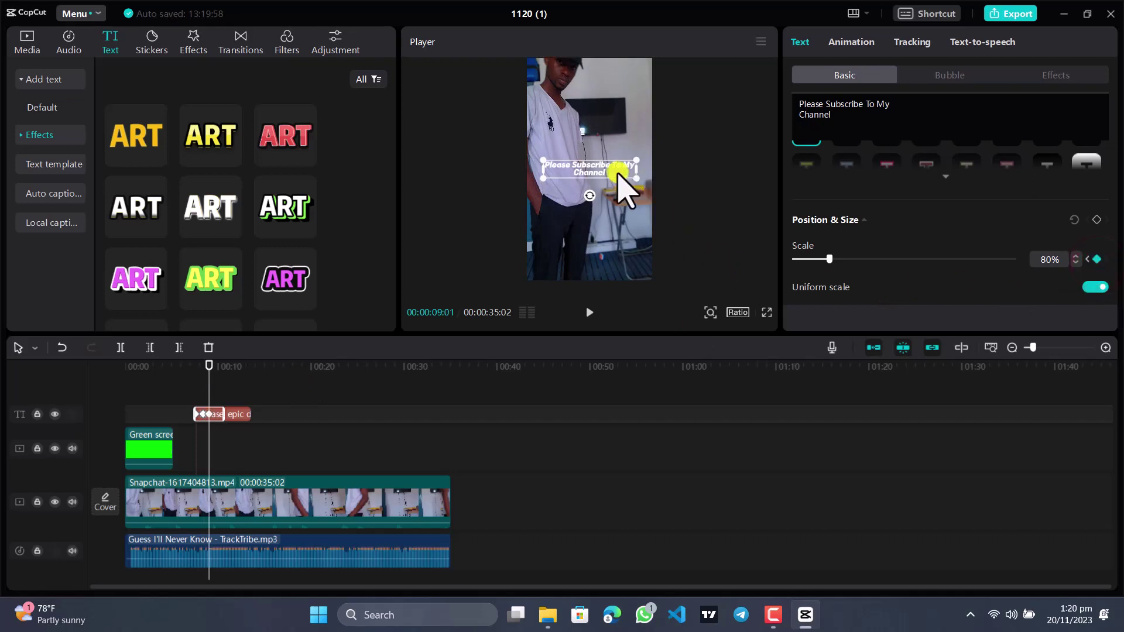
left_click_drag(594, 170, 594, 163)
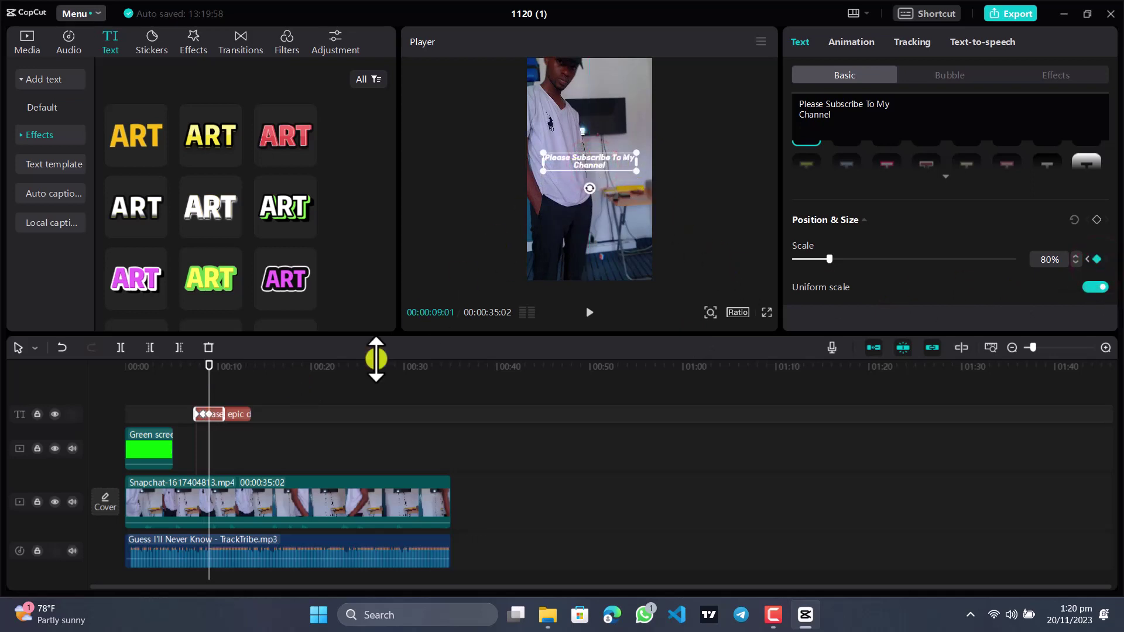
left_click(213, 386)
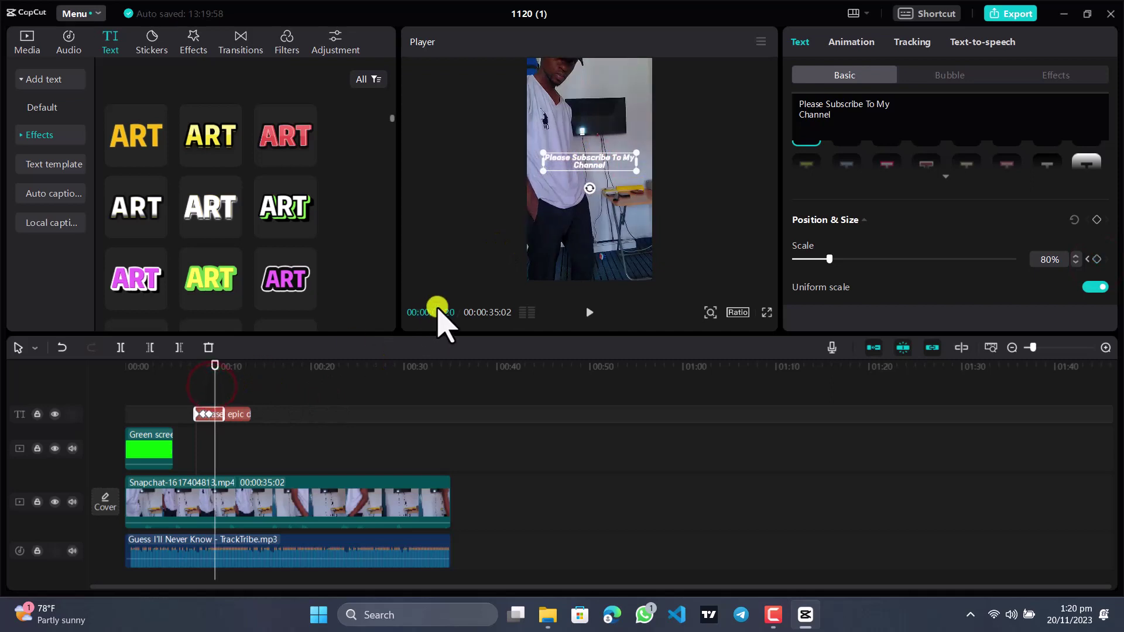
left_click_drag(588, 170, 589, 163)
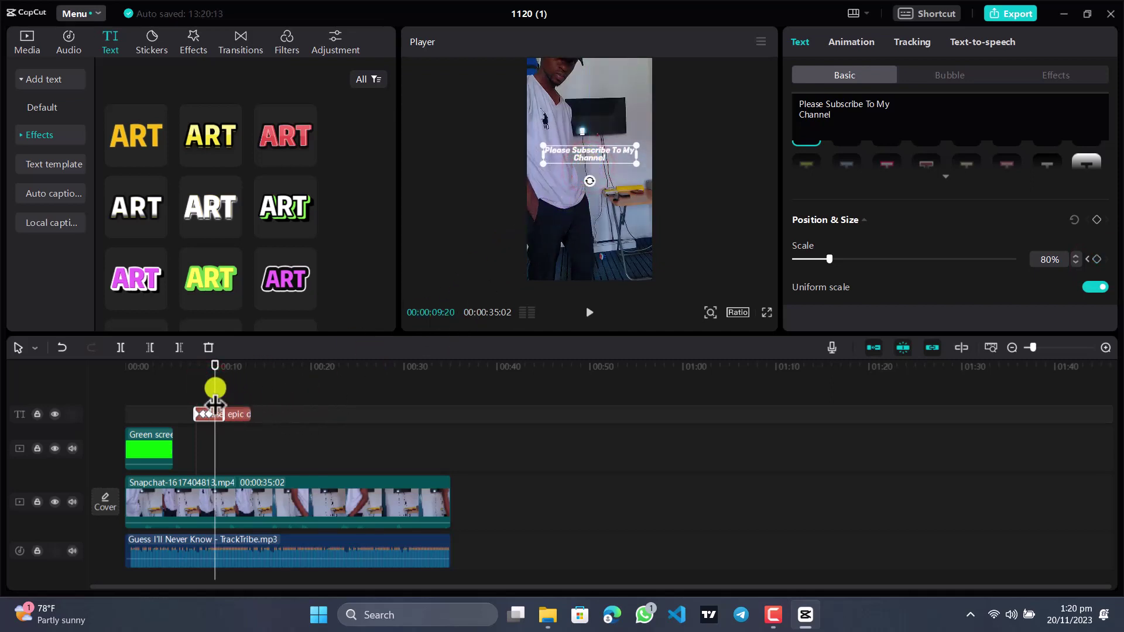
Add another scale keyframe to the subscribe text at 00:00:09:29 and move the text back down in the frame.
left_click_drag(215, 388, 219, 389)
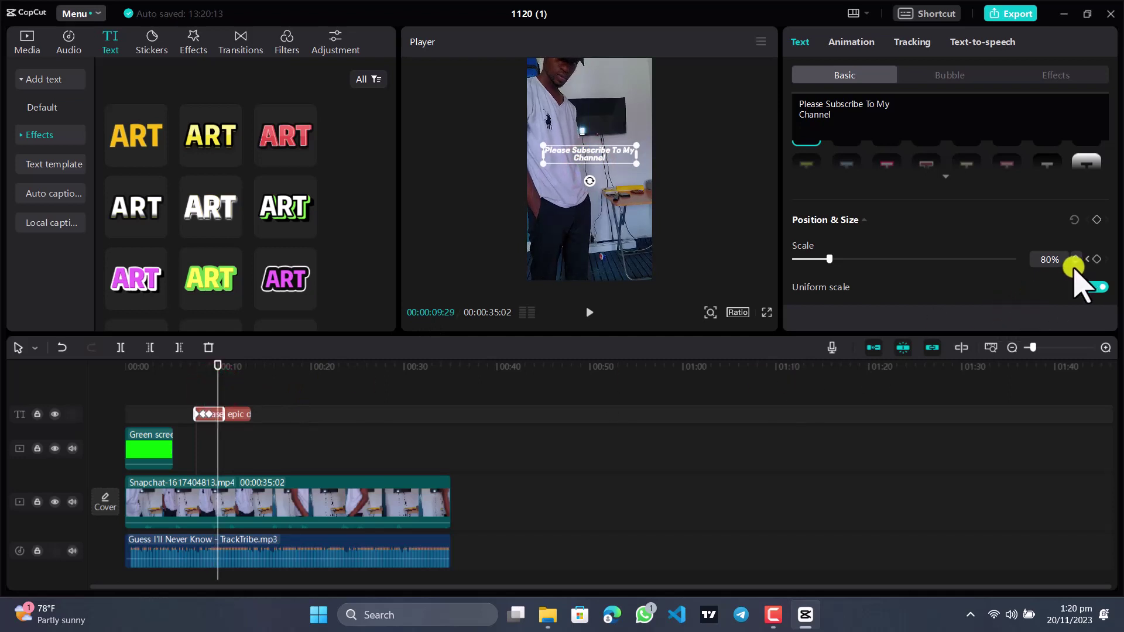
left_click(595, 159)
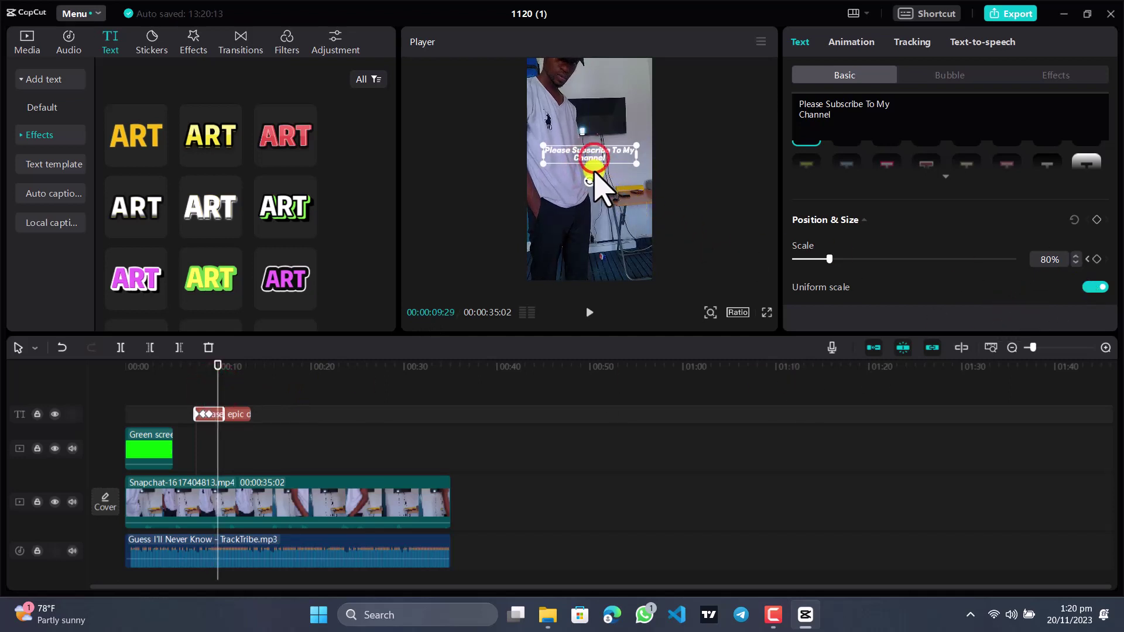
left_click(598, 160)
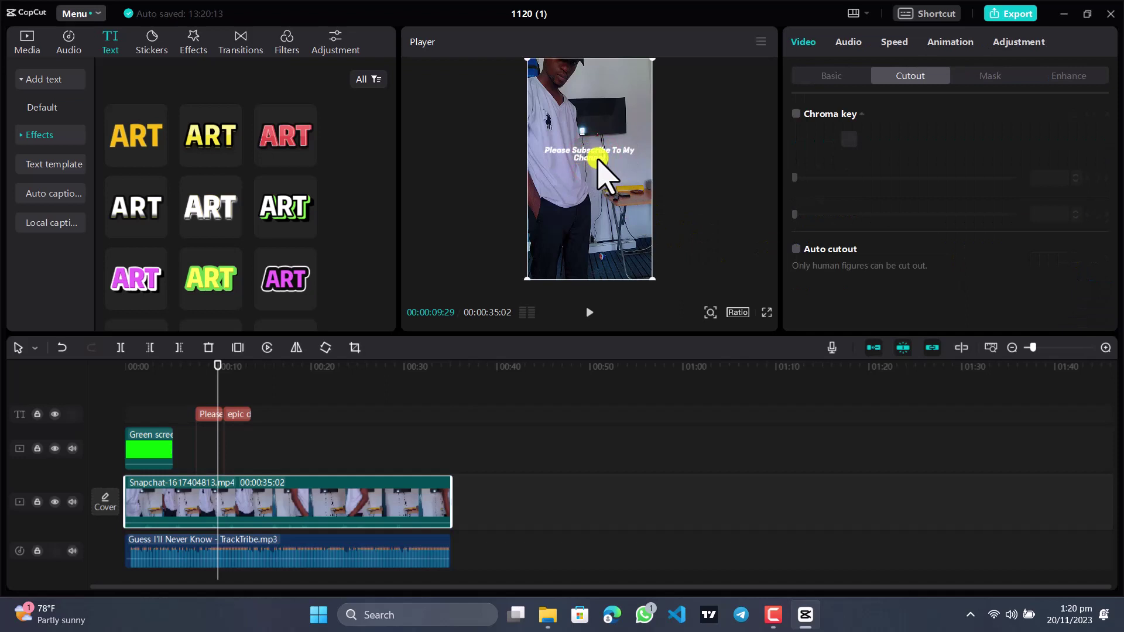
left_click(597, 156)
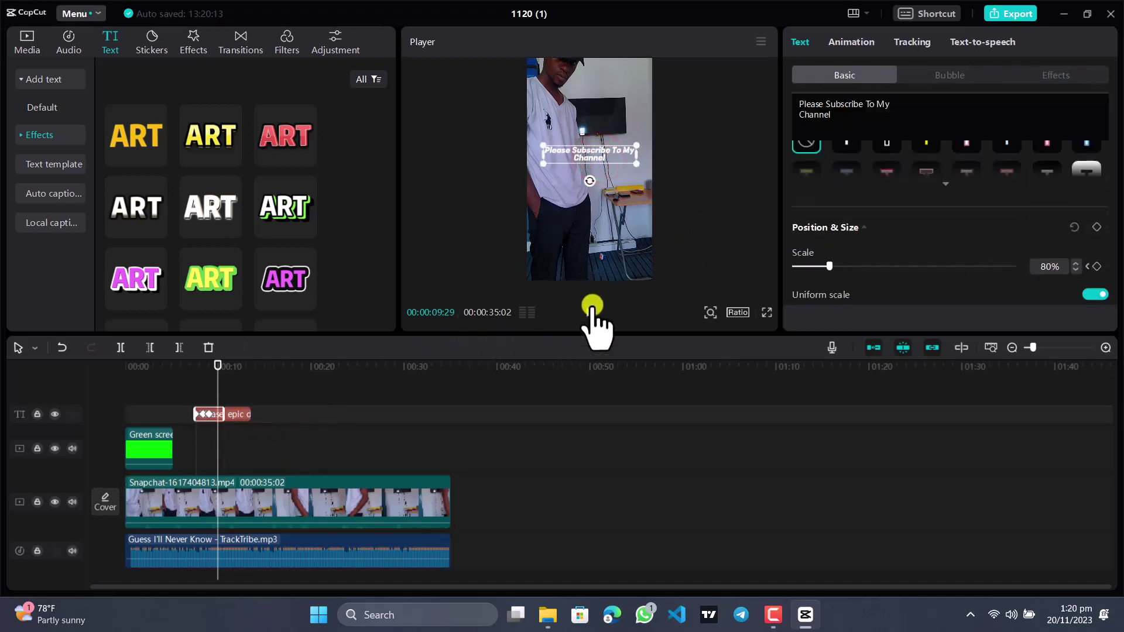
left_click(590, 158)
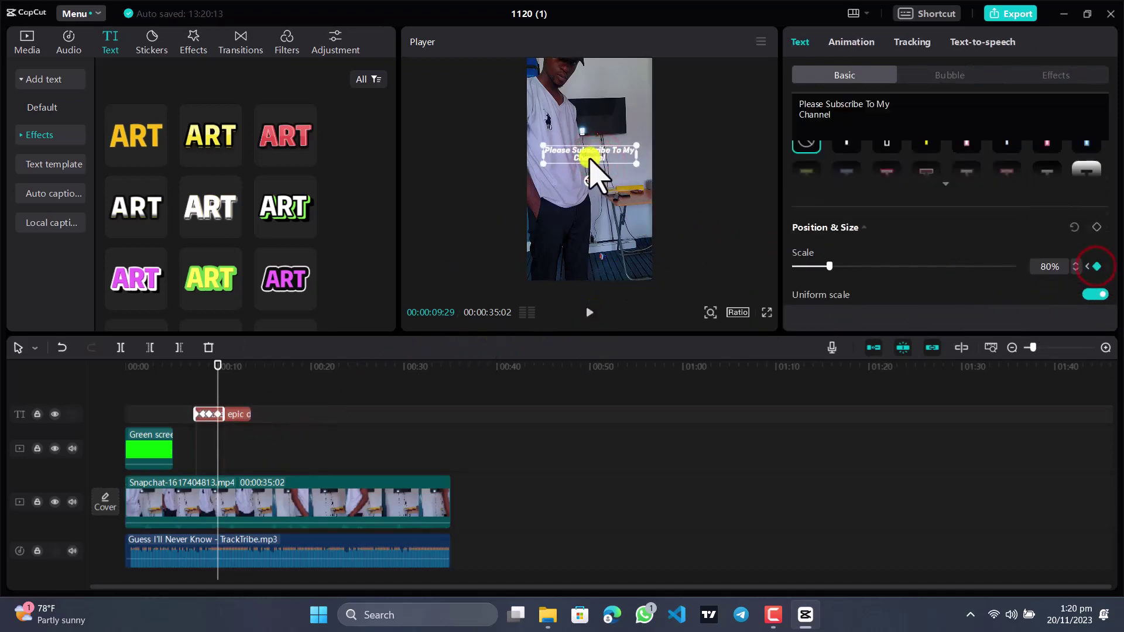
left_click_drag(589, 159, 587, 180)
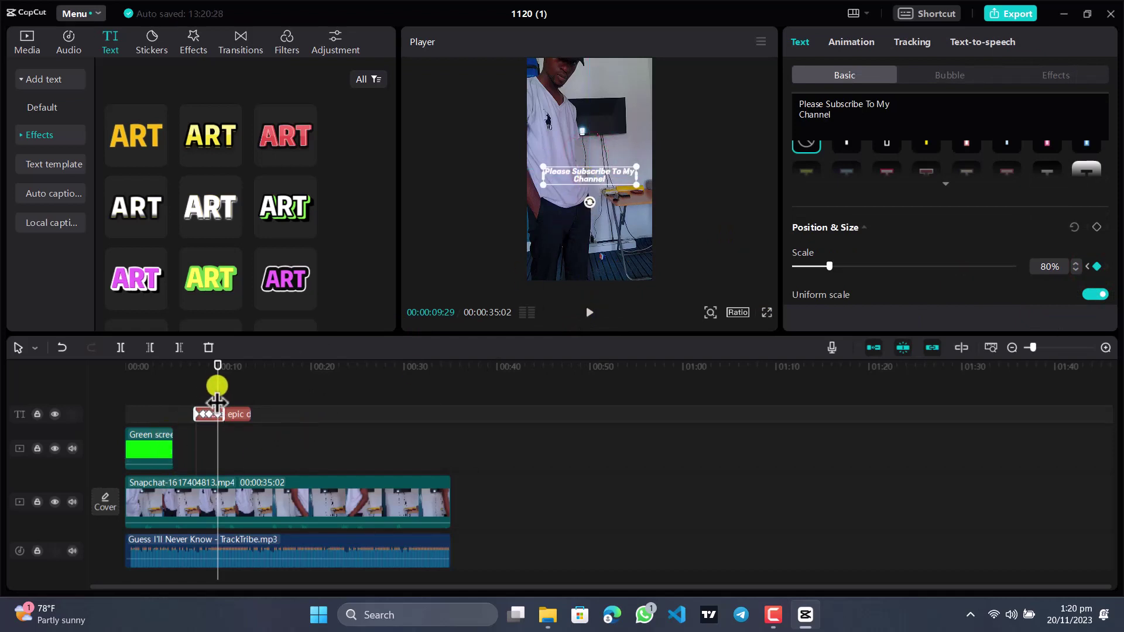
Play back the subscribe text's scale animation twice from the clip's start at 00:00:07:17.
left_click_drag(218, 387, 196, 384)
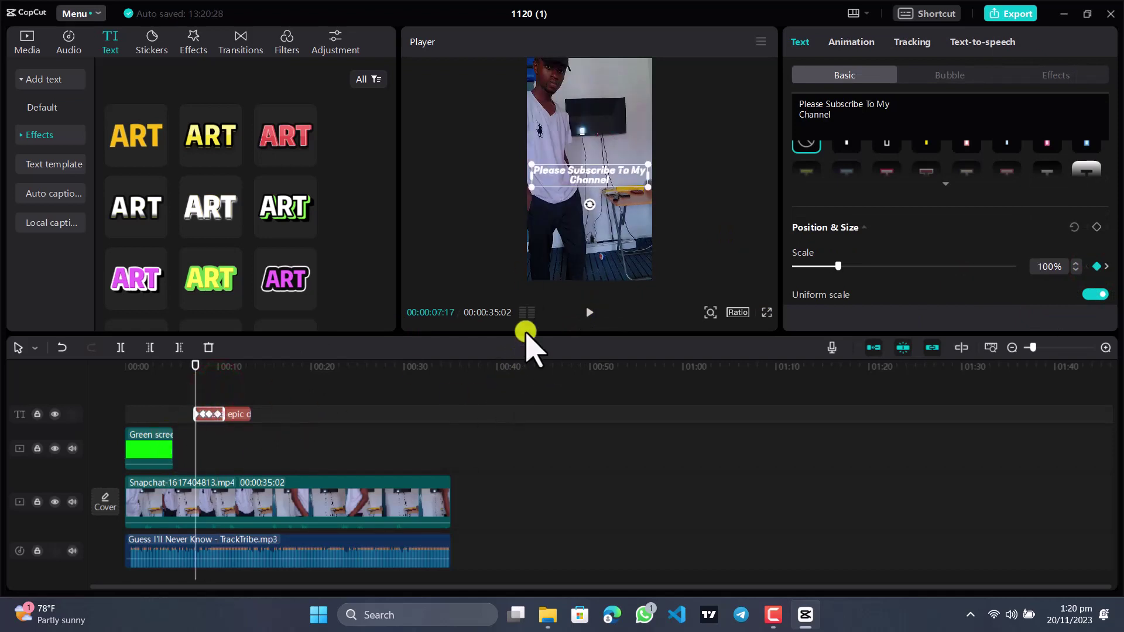
left_click(397, 403)
left_click(194, 394)
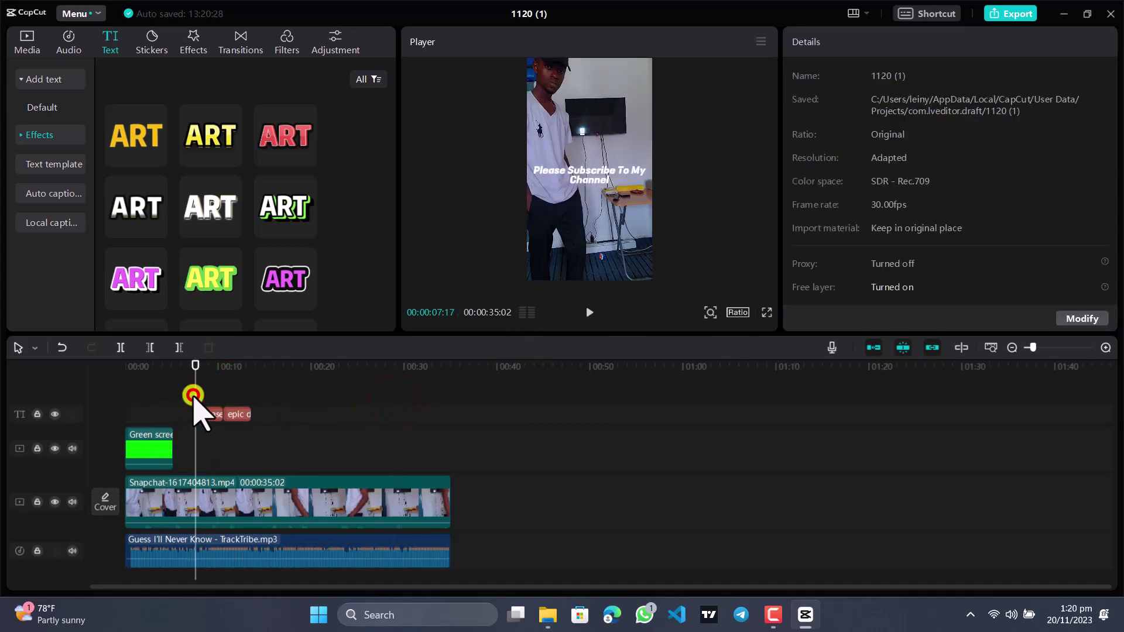
left_click(589, 312)
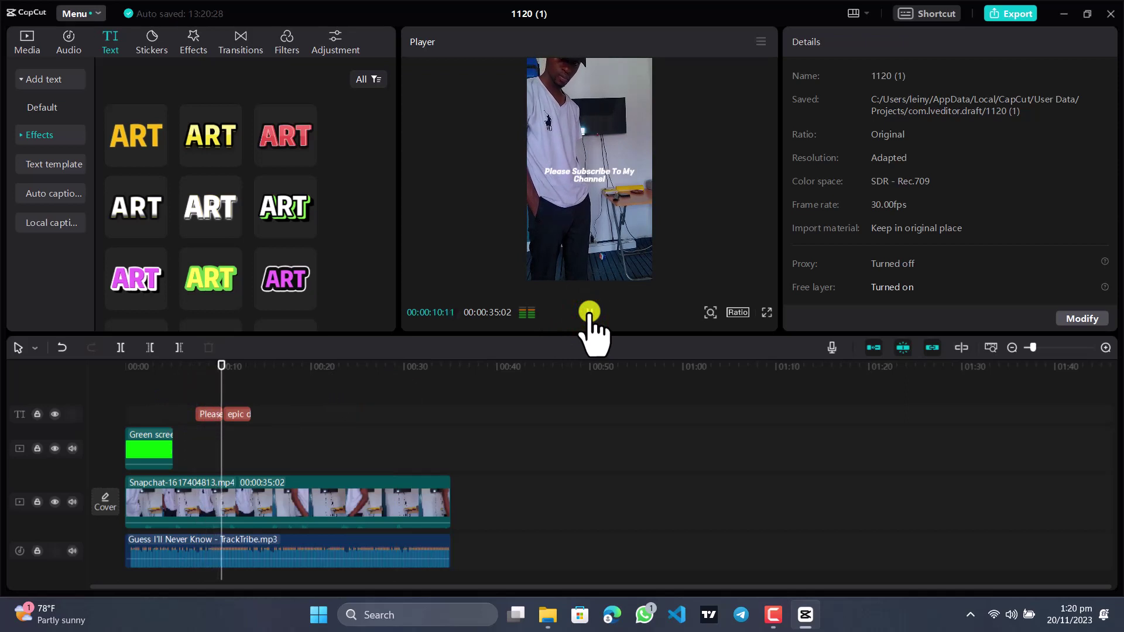
left_click(589, 312)
left_click_drag(227, 385, 195, 383)
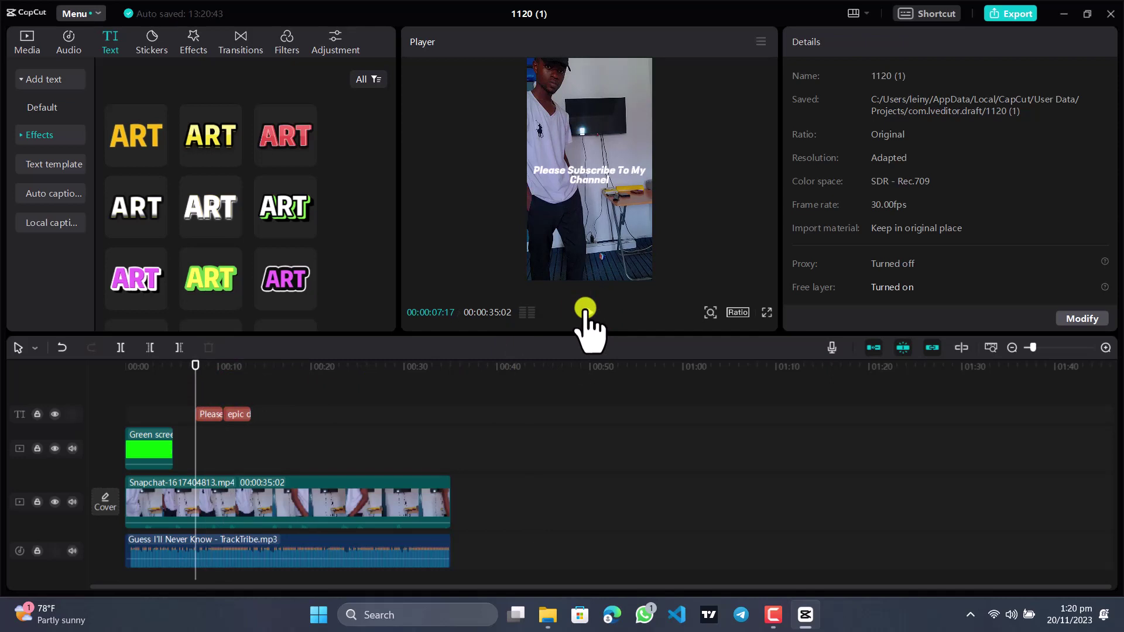
left_click(585, 311)
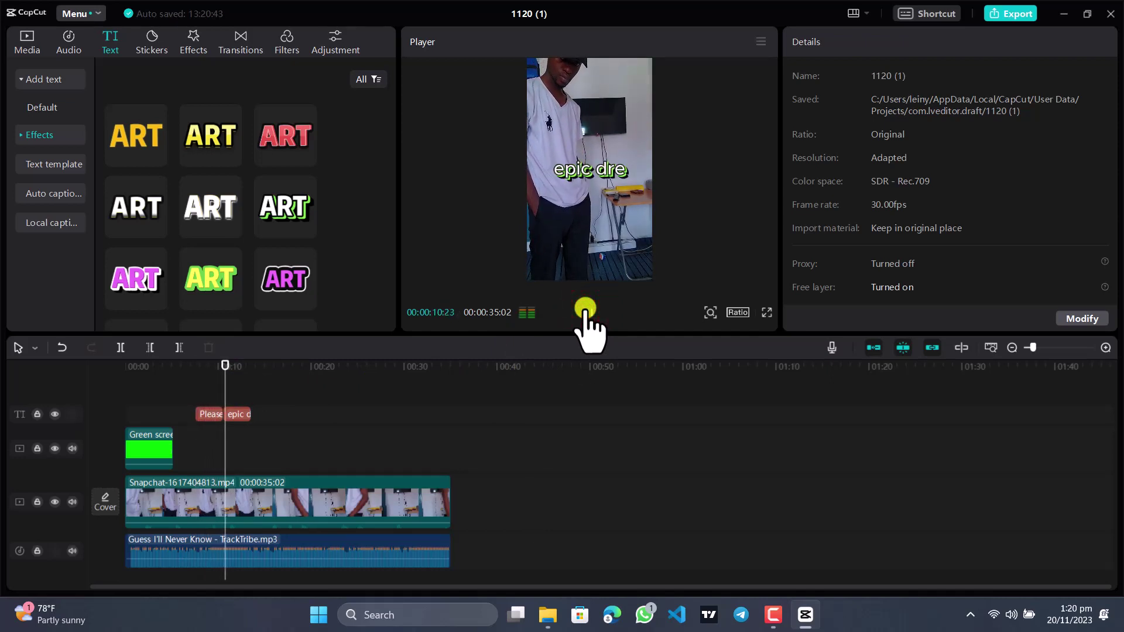
left_click(586, 311)
Try the Flipping and Fade In entrance animations on the subscribe text, and settle on the one that shows it from the left.
left_click(207, 414)
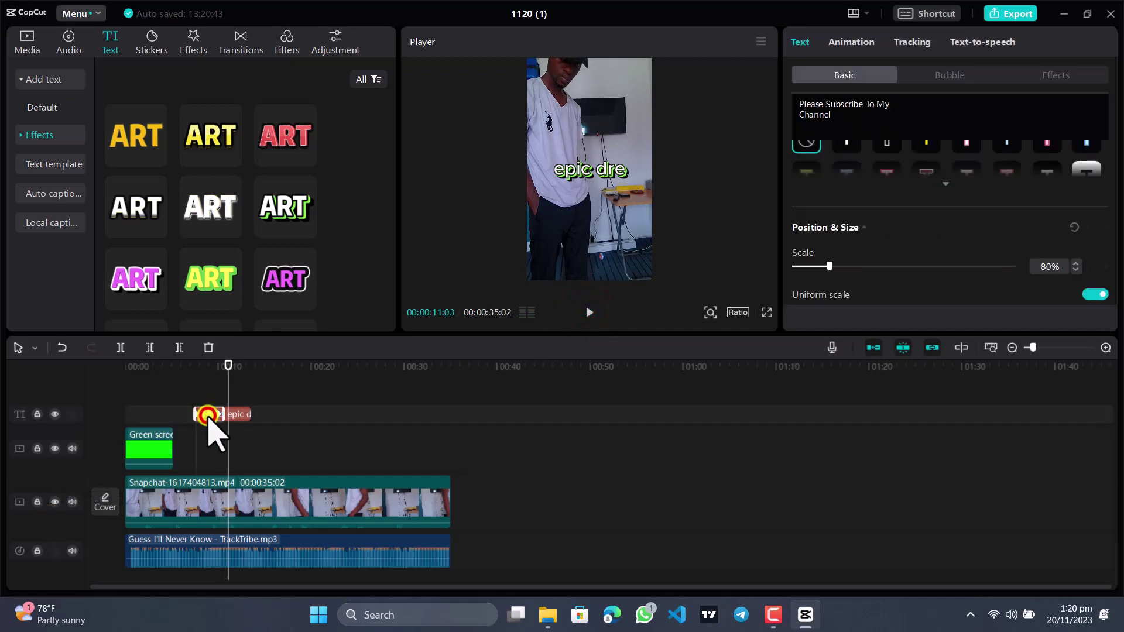
scroll(963, 257, "up", 5)
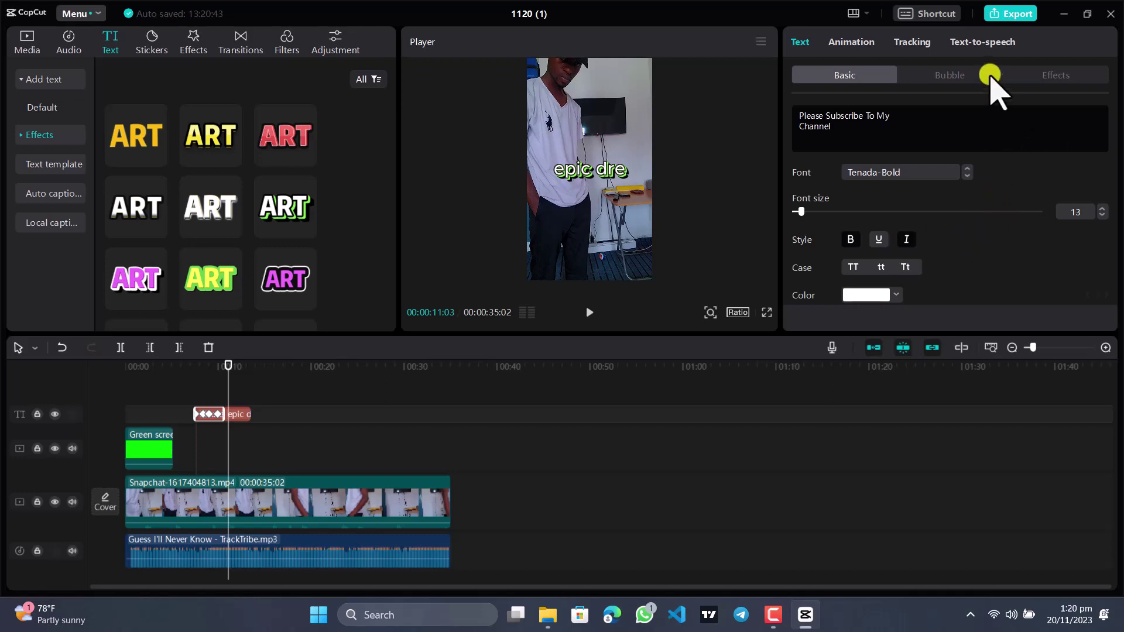
left_click(806, 27)
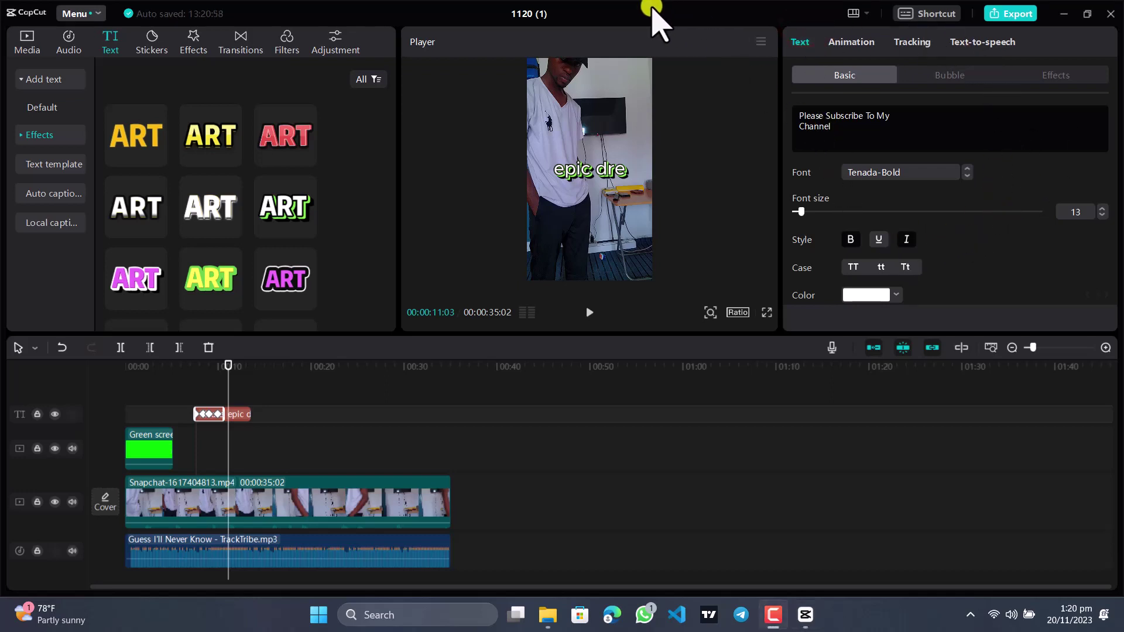
left_click(851, 45)
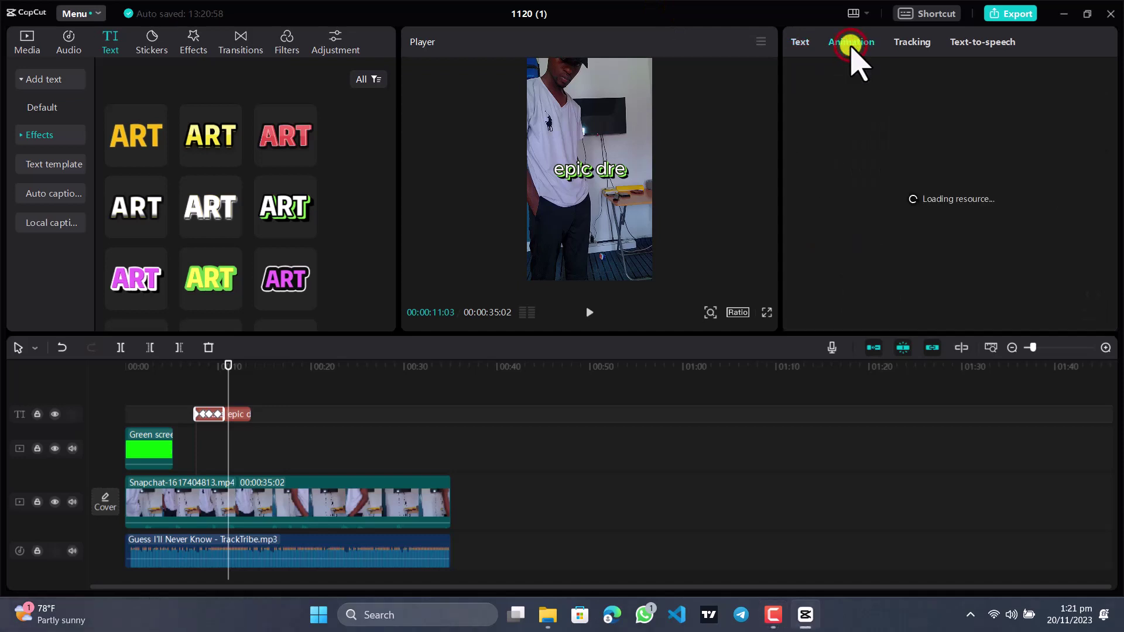
left_click(634, 18)
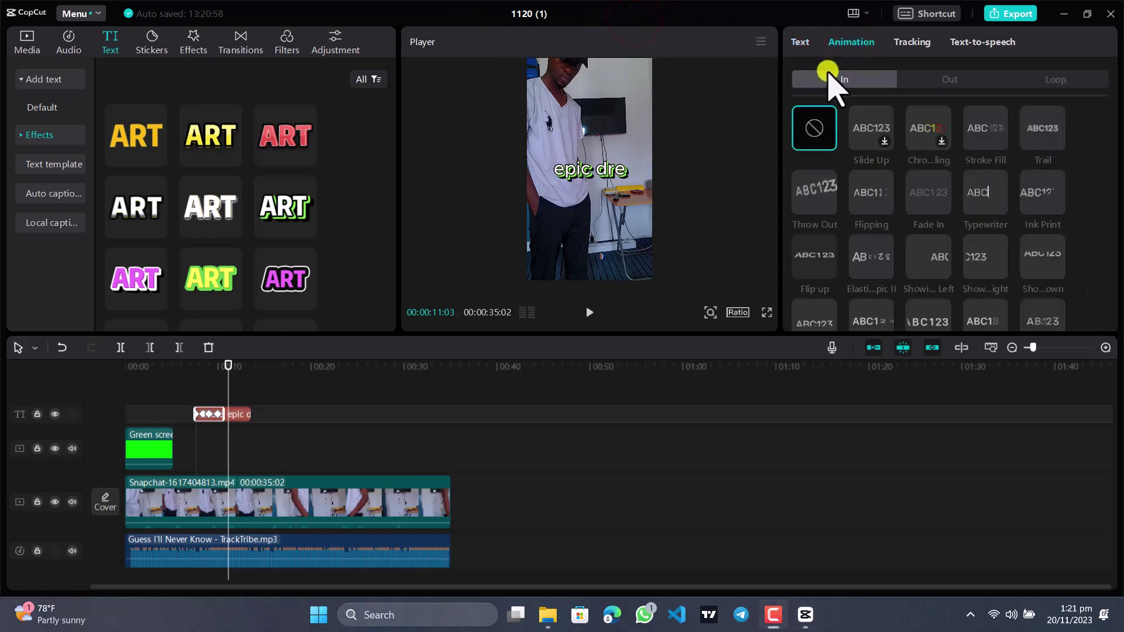
left_click(872, 204)
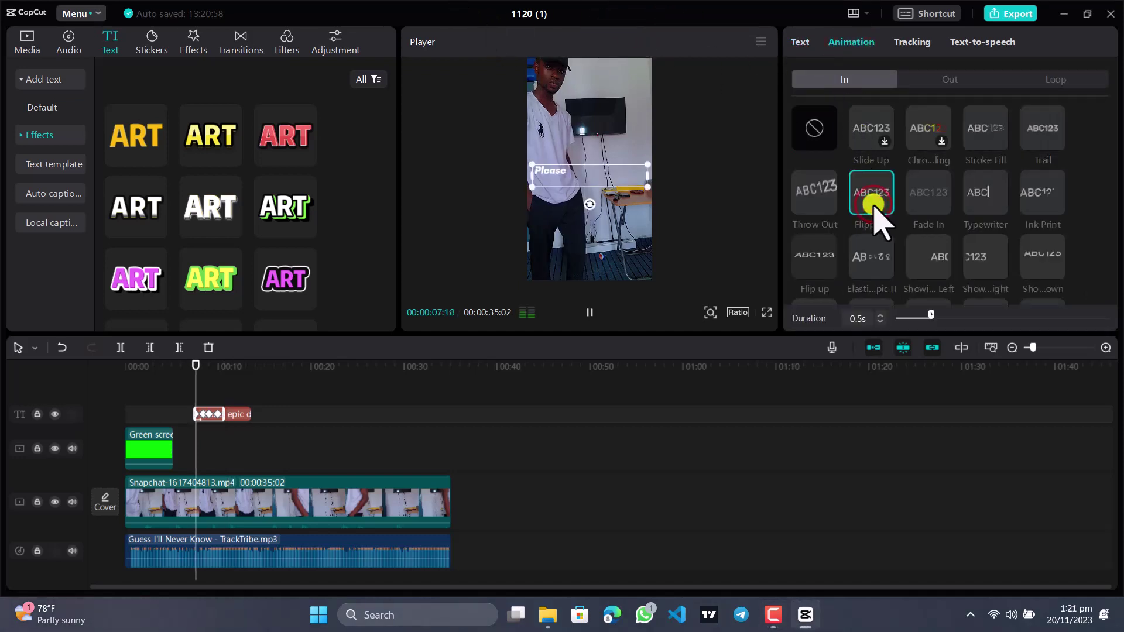
left_click(928, 203)
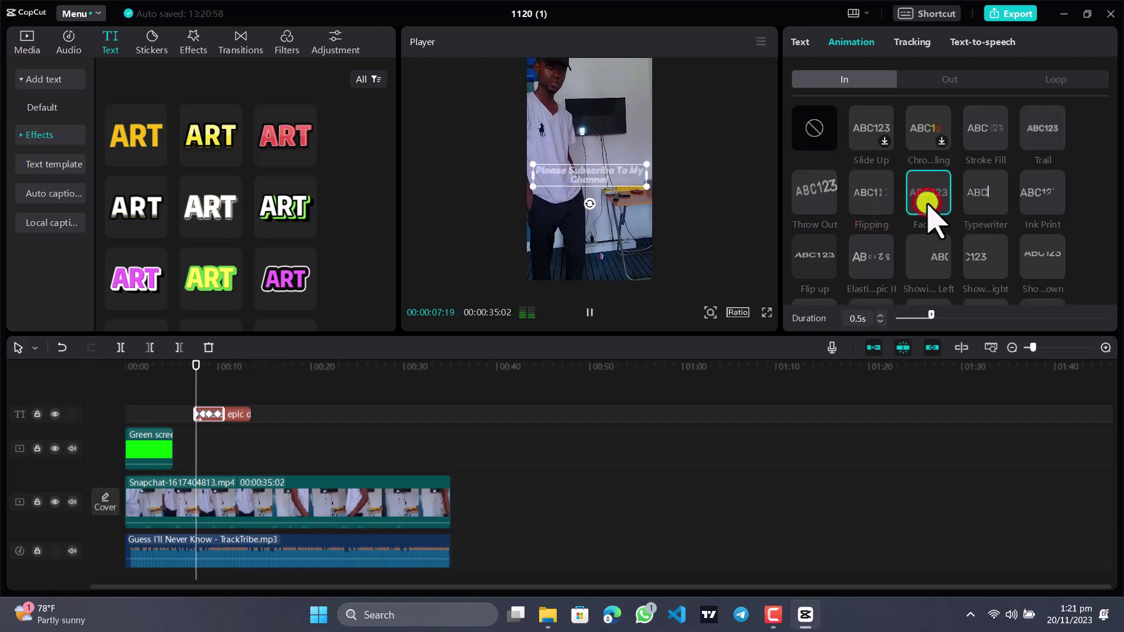
left_click(943, 253)
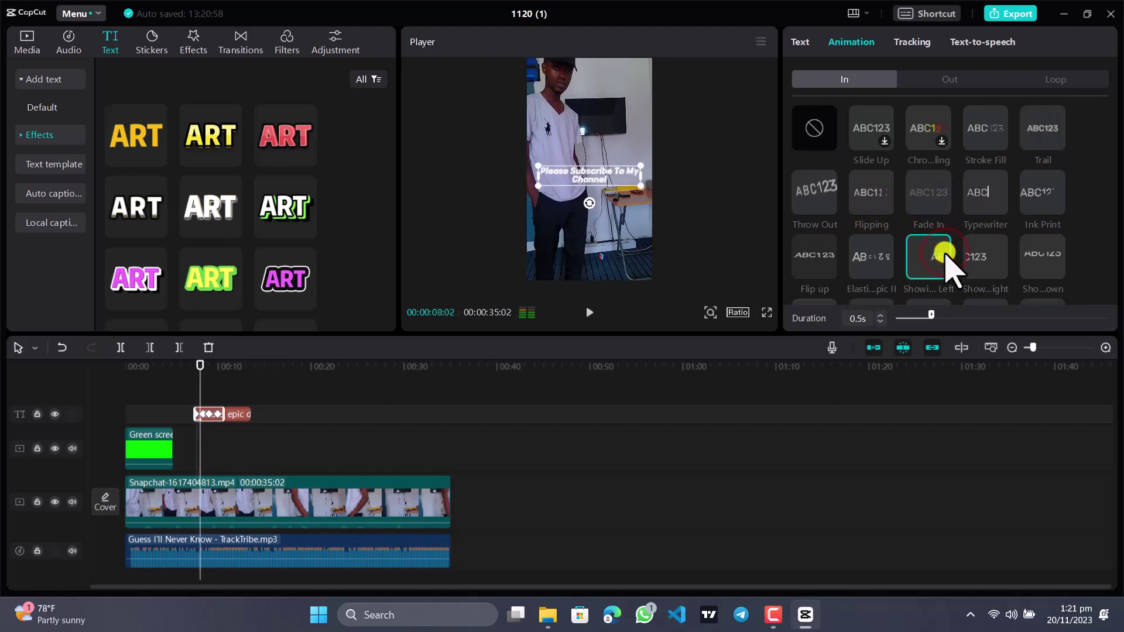
Try a wobble loop animation on the subscribe text and replace it with the random bounce loop.
left_click(959, 80)
left_click(1044, 80)
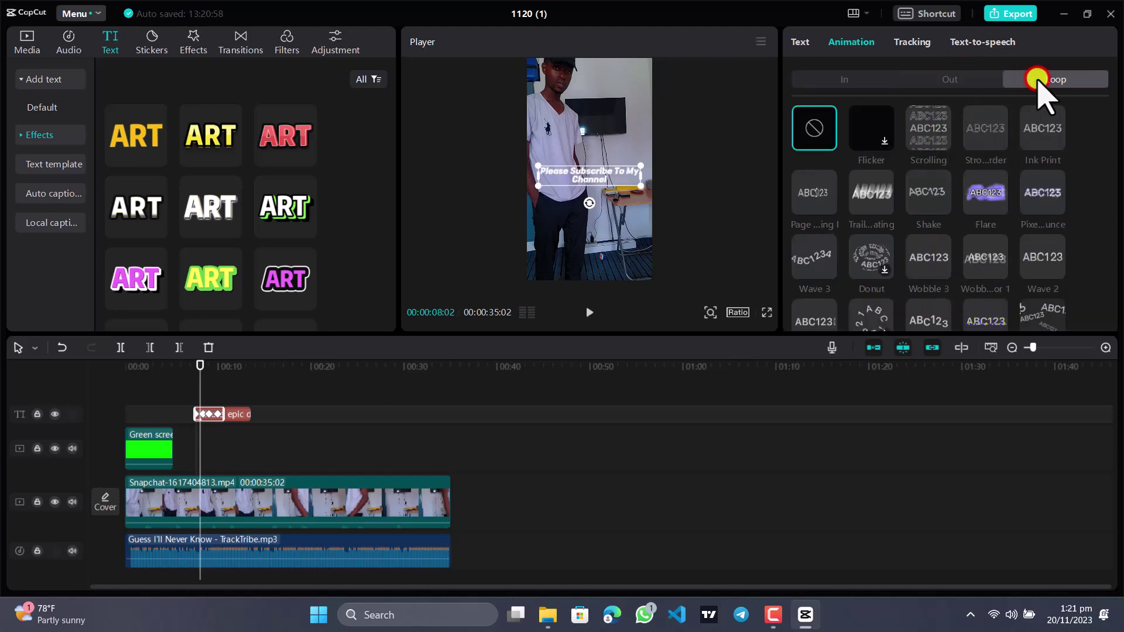
scroll(946, 226, "down", 3)
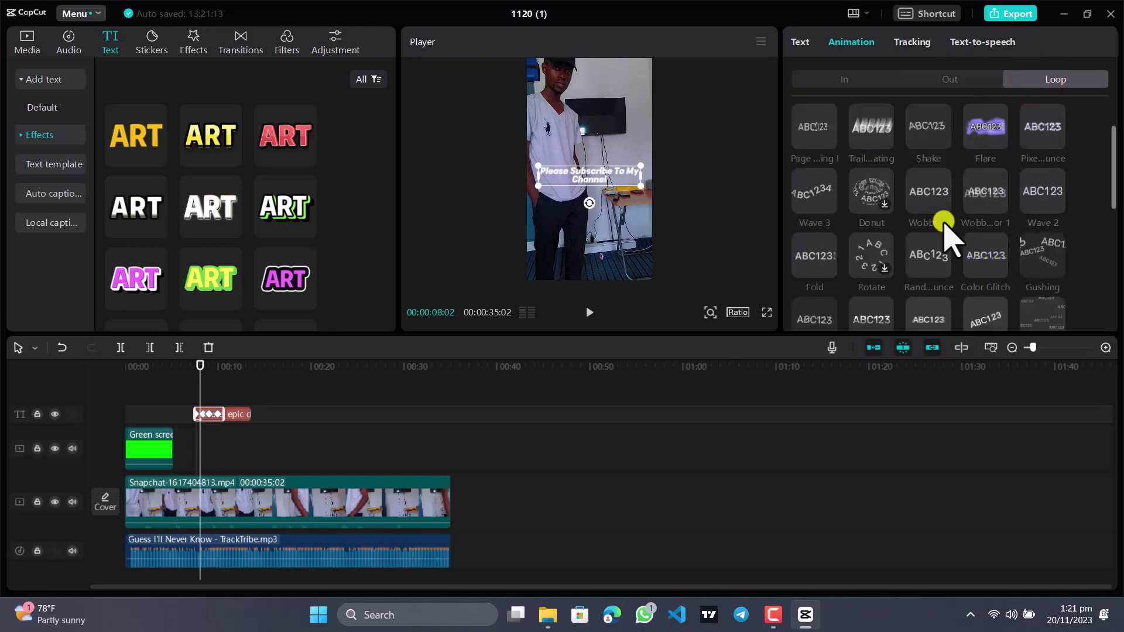
left_click(983, 196)
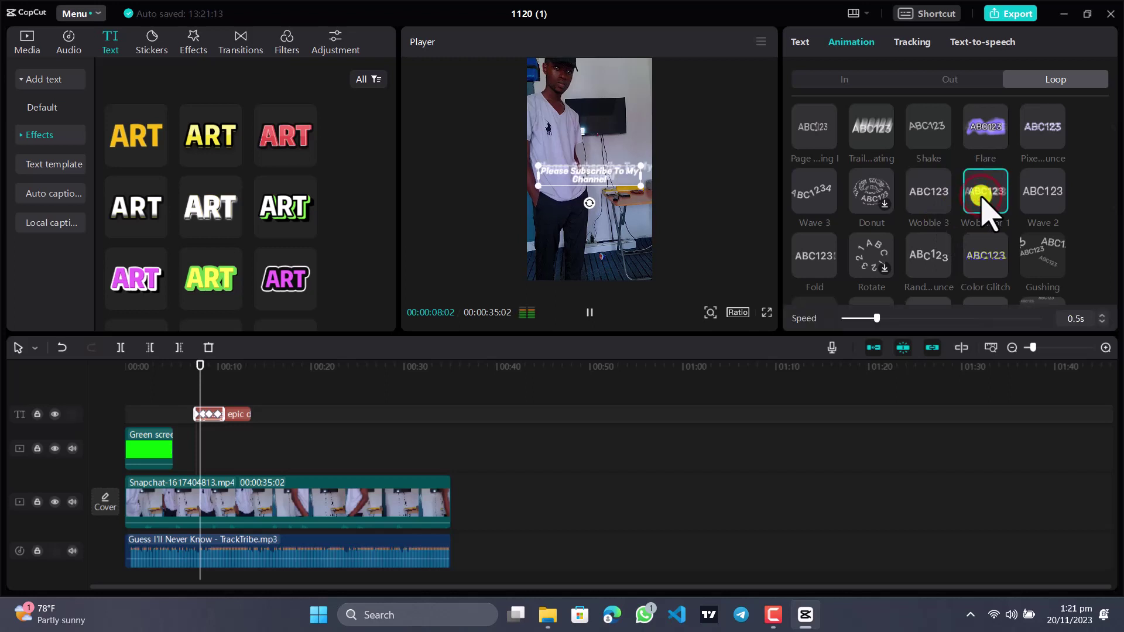
left_click(924, 252)
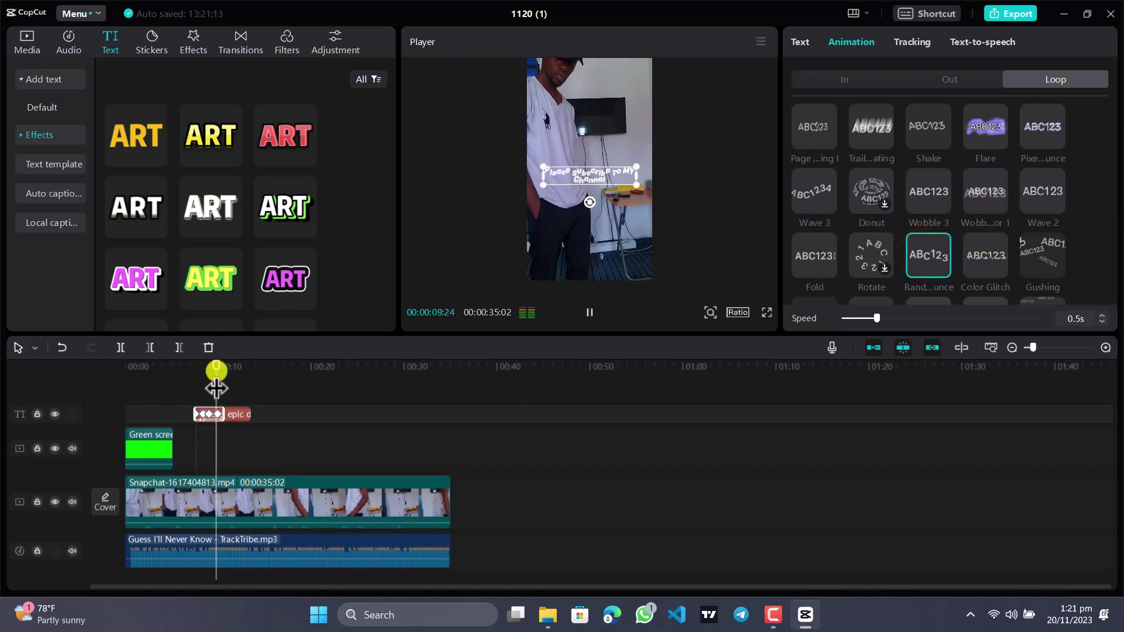
Move the playhead to 00:00:12:09 and choose motion tracking for the subscribe text.
left_click(223, 414)
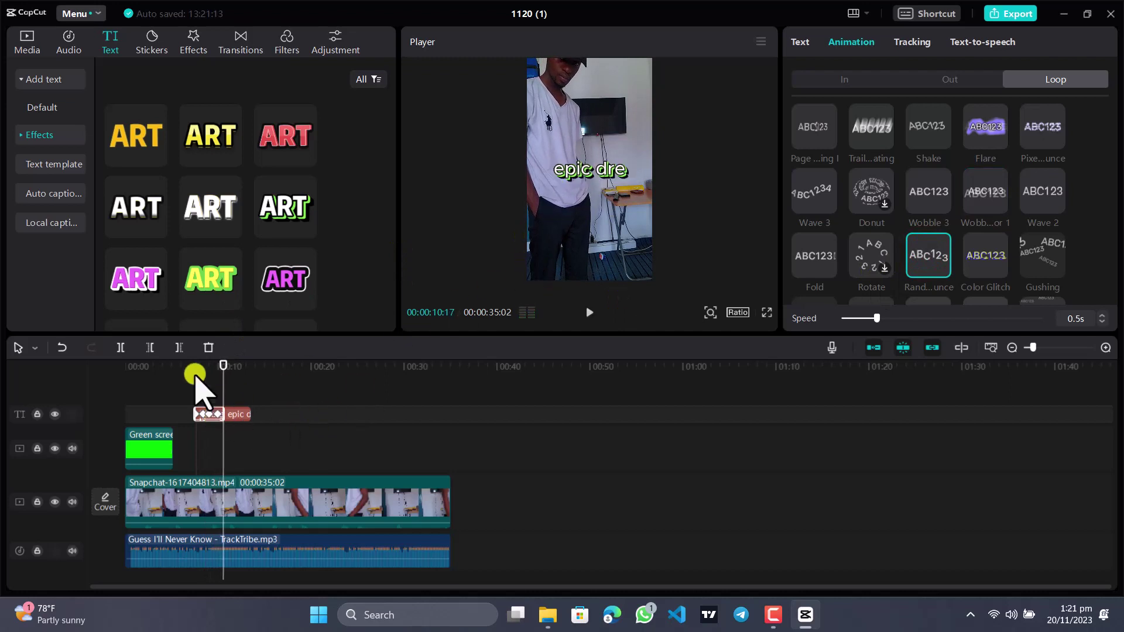
left_click(232, 414)
left_click_drag(252, 414, 239, 414)
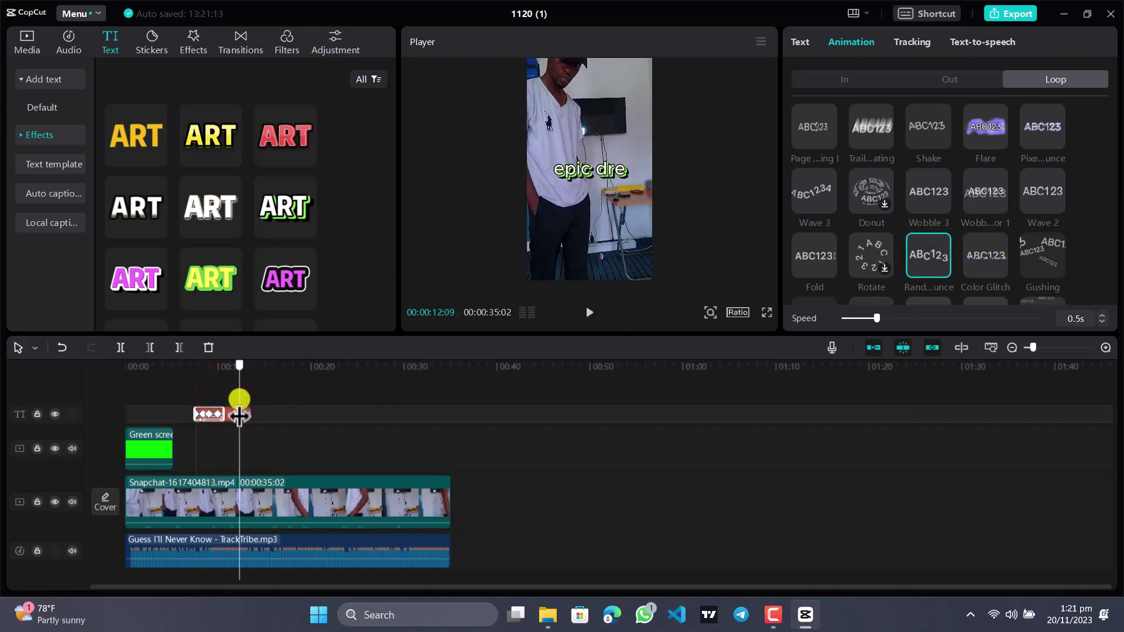
left_click(921, 47)
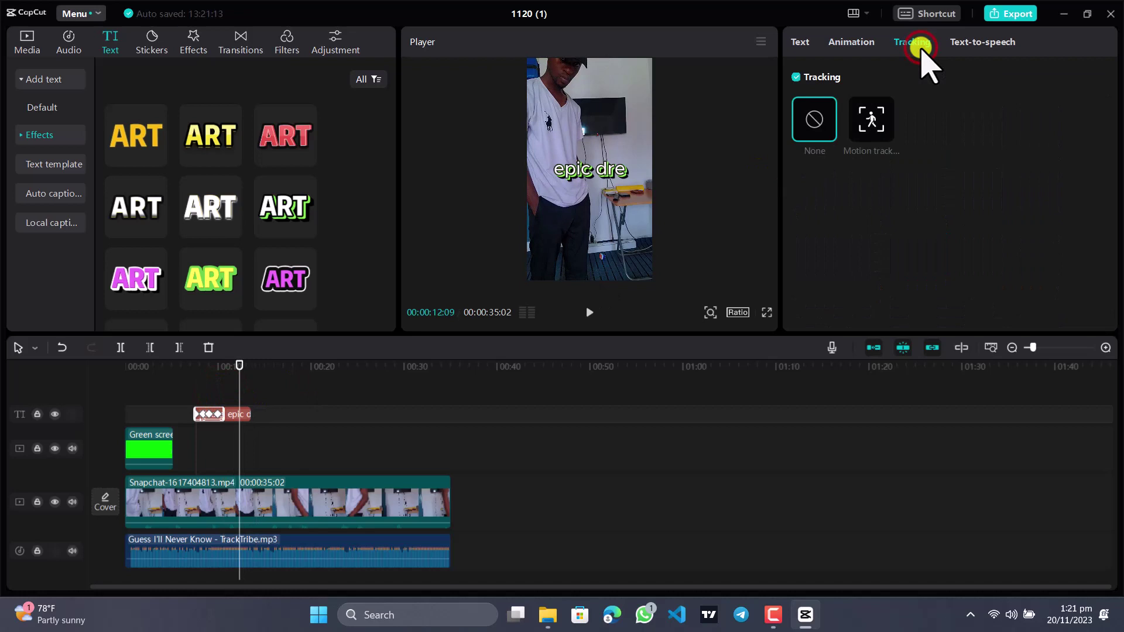
left_click(870, 121)
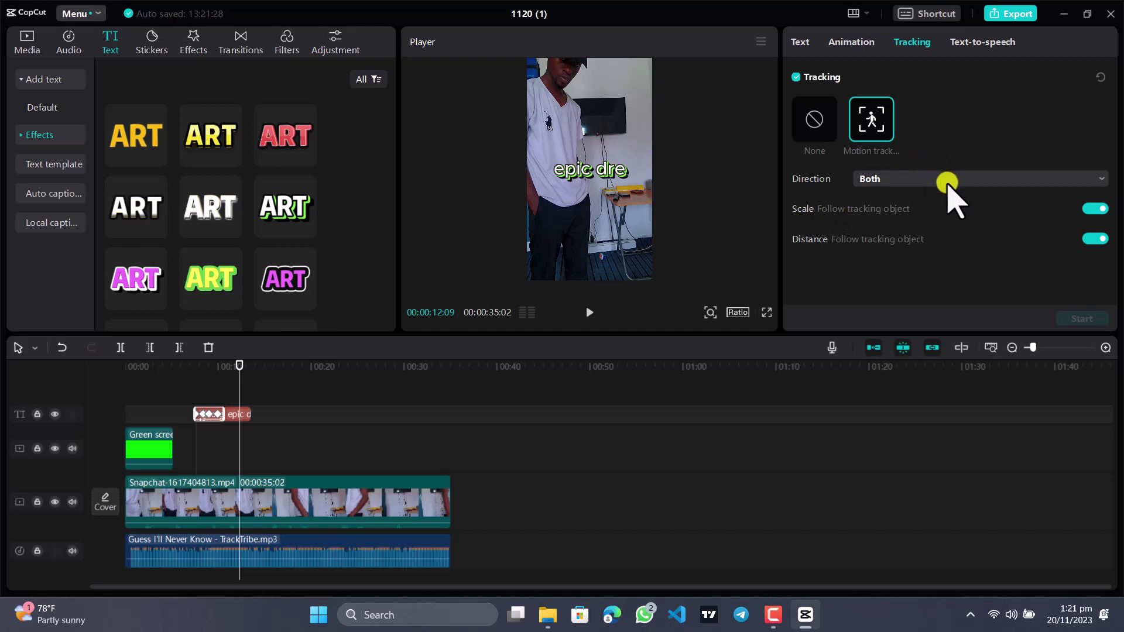
Select the main video clip, place the playhead at 00:00:08:04, and open the auto captions options.
left_click(567, 136)
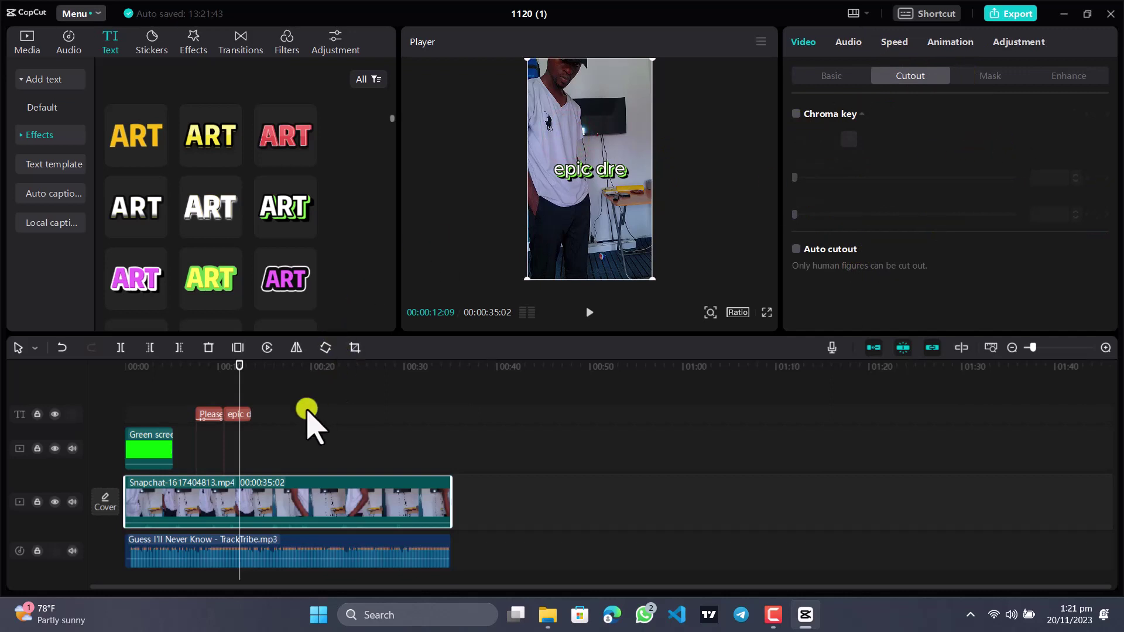
left_click(251, 452)
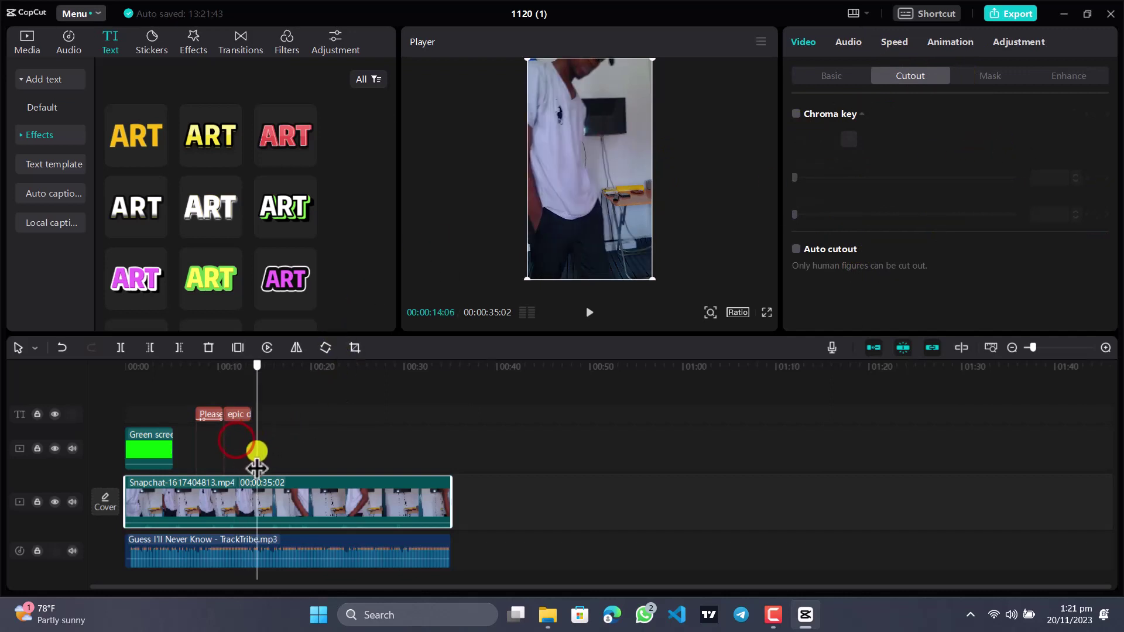
left_click(232, 464)
left_click(202, 460)
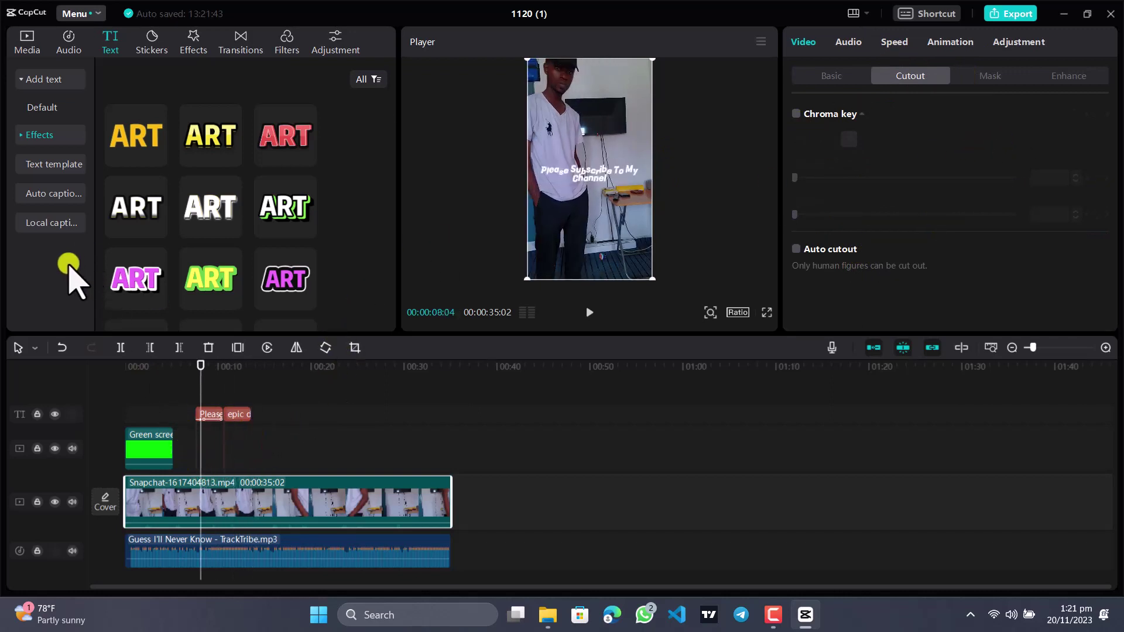
left_click(42, 198)
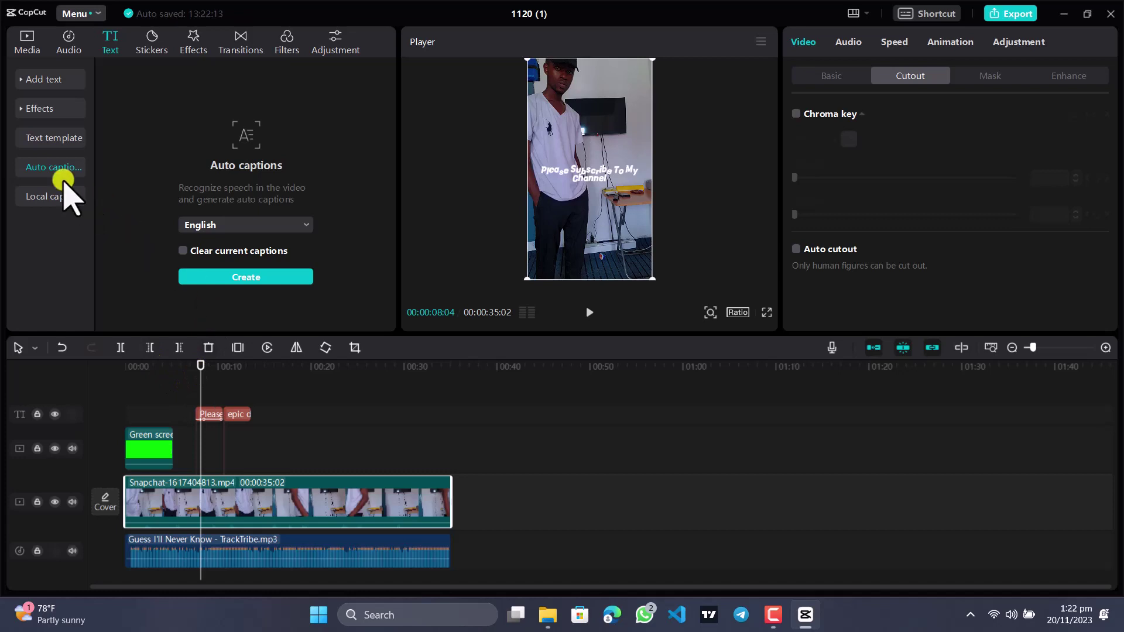
Look through the available languages for the auto captions and keep English.
left_click(294, 227)
scroll(261, 290, "down", 5)
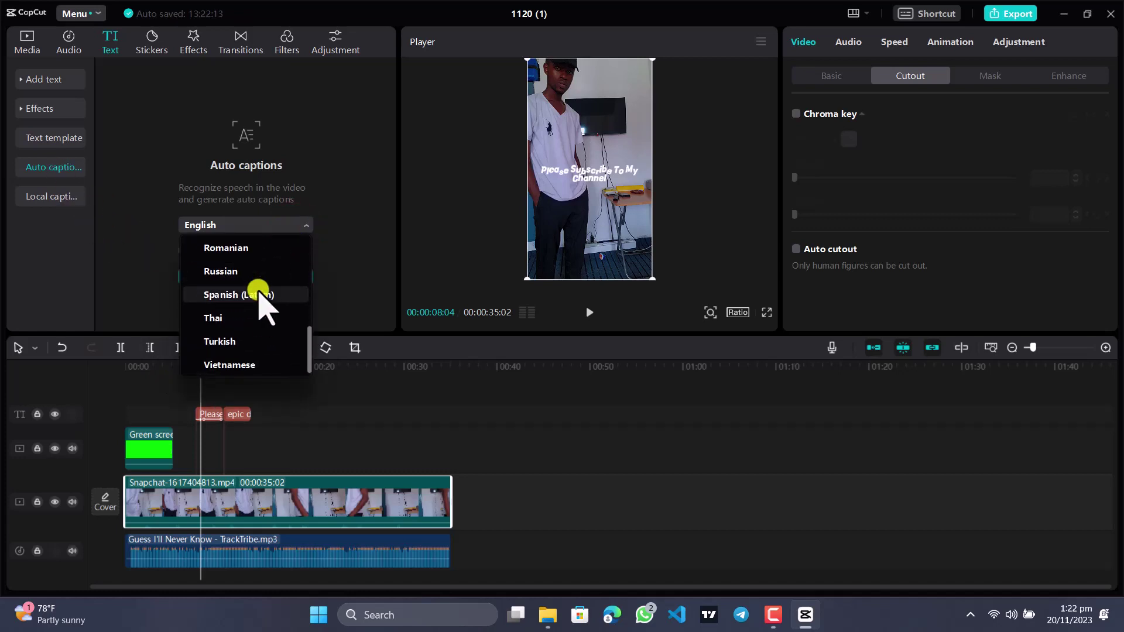
scroll(258, 291, "up", 2)
scroll(258, 291, "up", 3)
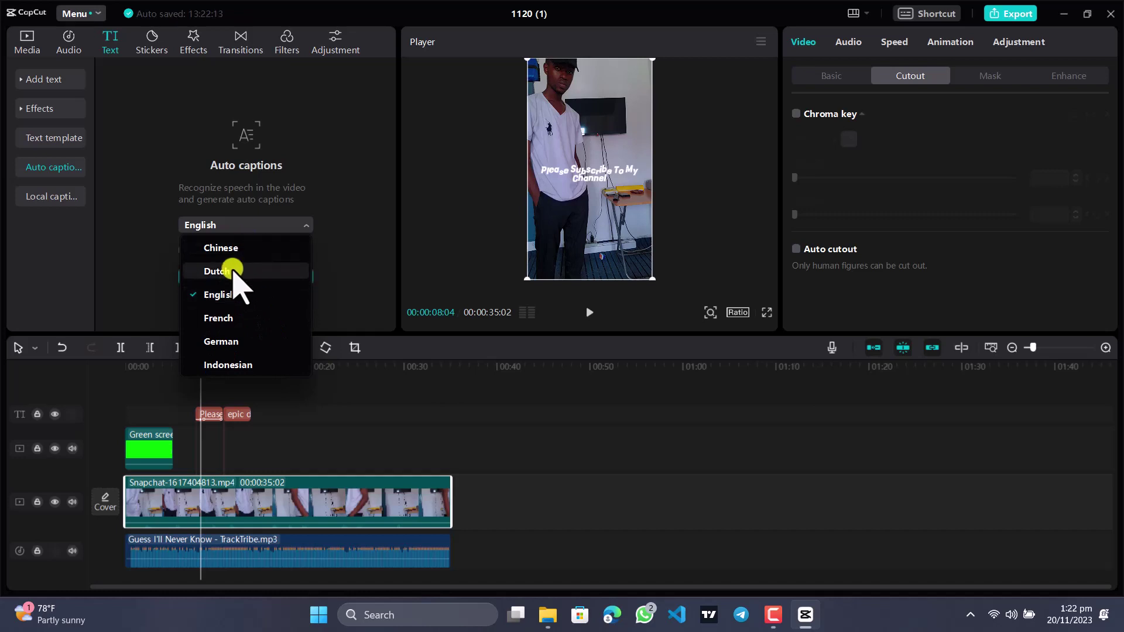
scroll(234, 293, "down", 5)
left_click(343, 244)
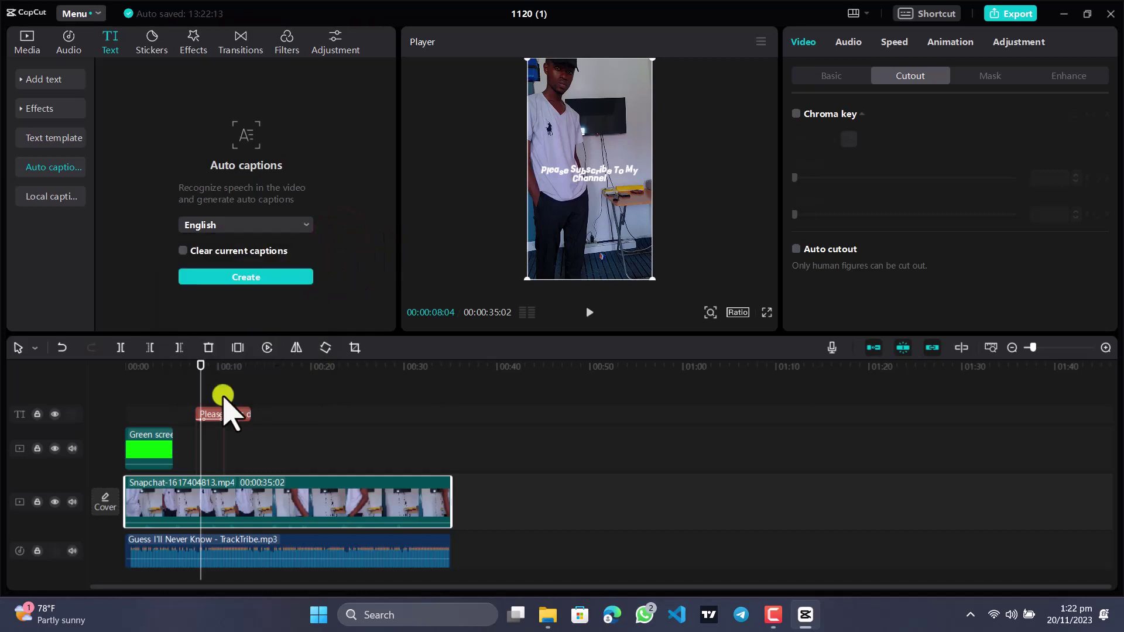
left_click_drag(201, 451, 330, 480)
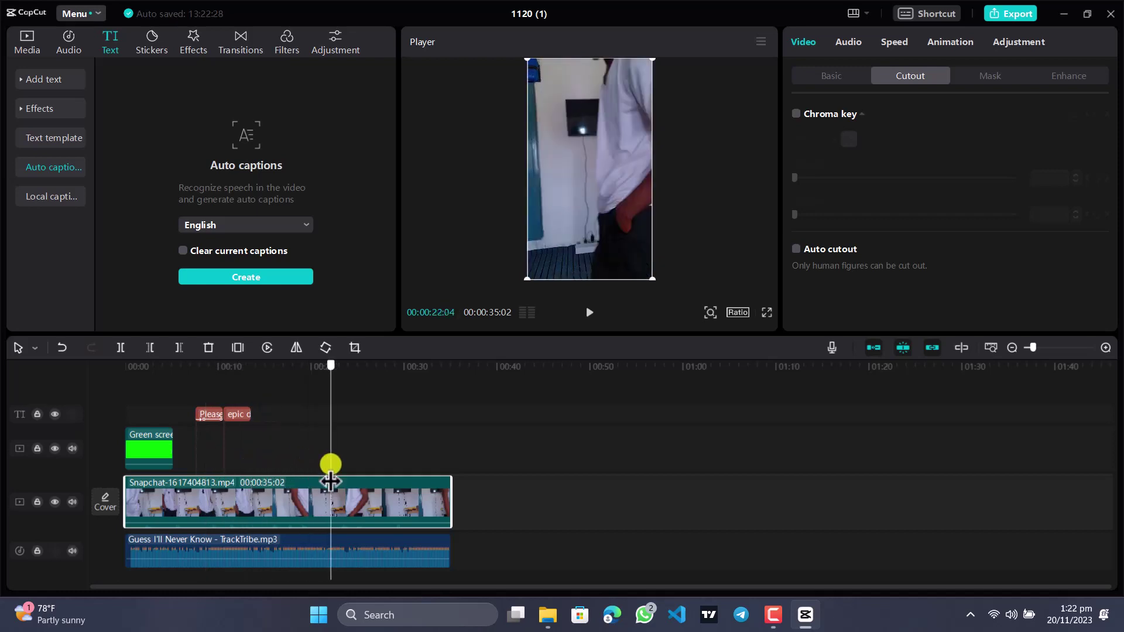
left_click(311, 440)
left_click(203, 433)
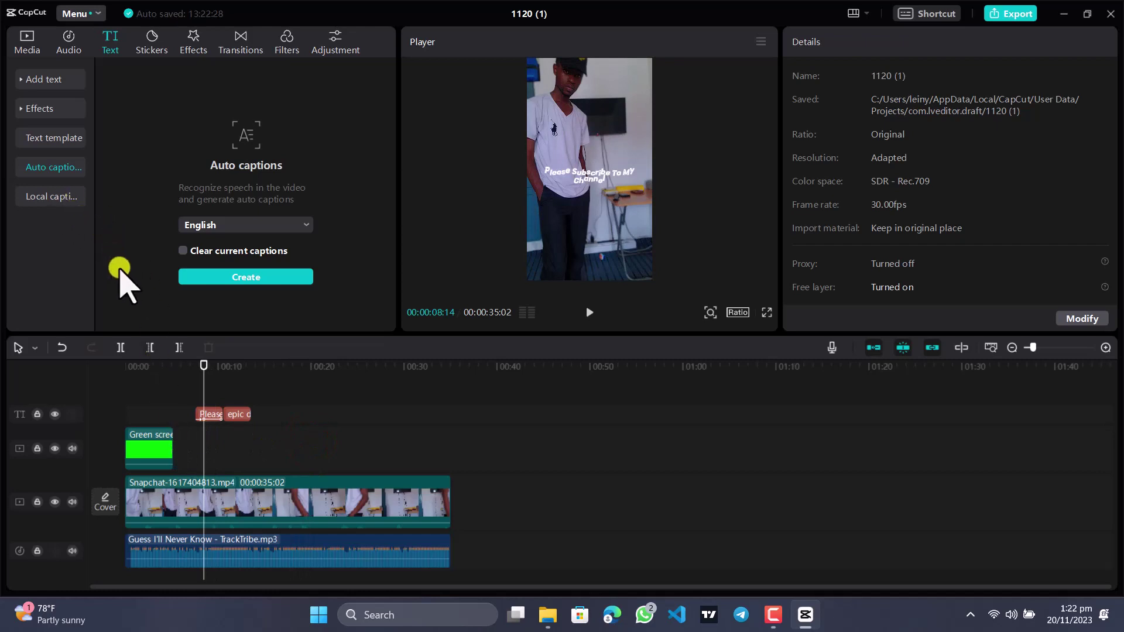
Add the trending OK! sticker to the timeline at about 16 seconds, and look at its animation and tracking options.
left_click(149, 44)
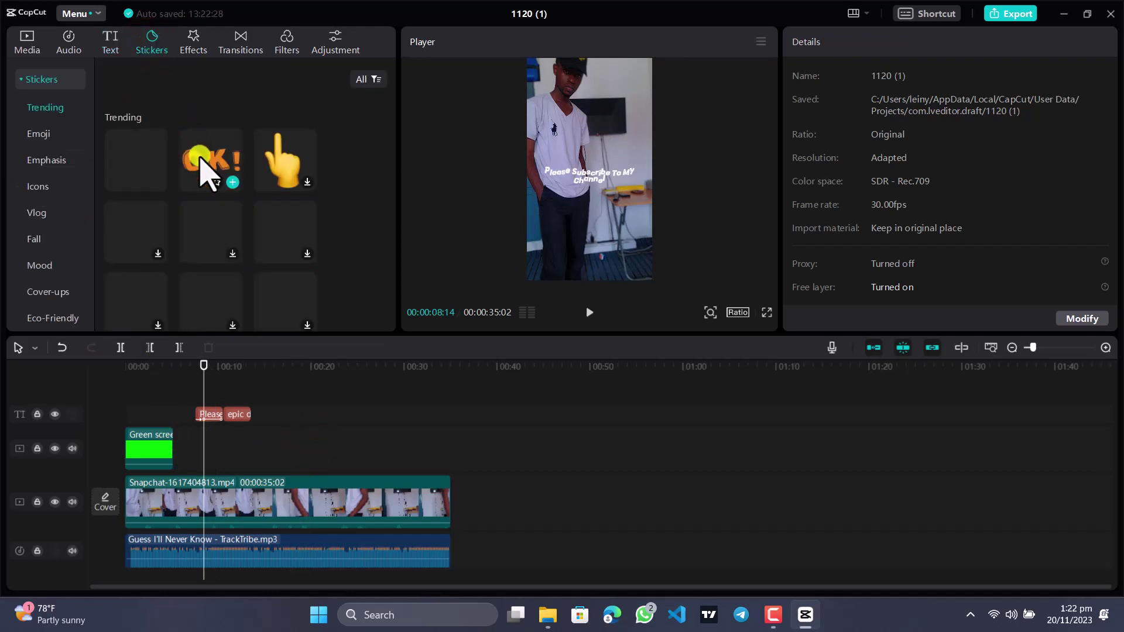
left_click_drag(201, 158, 294, 482)
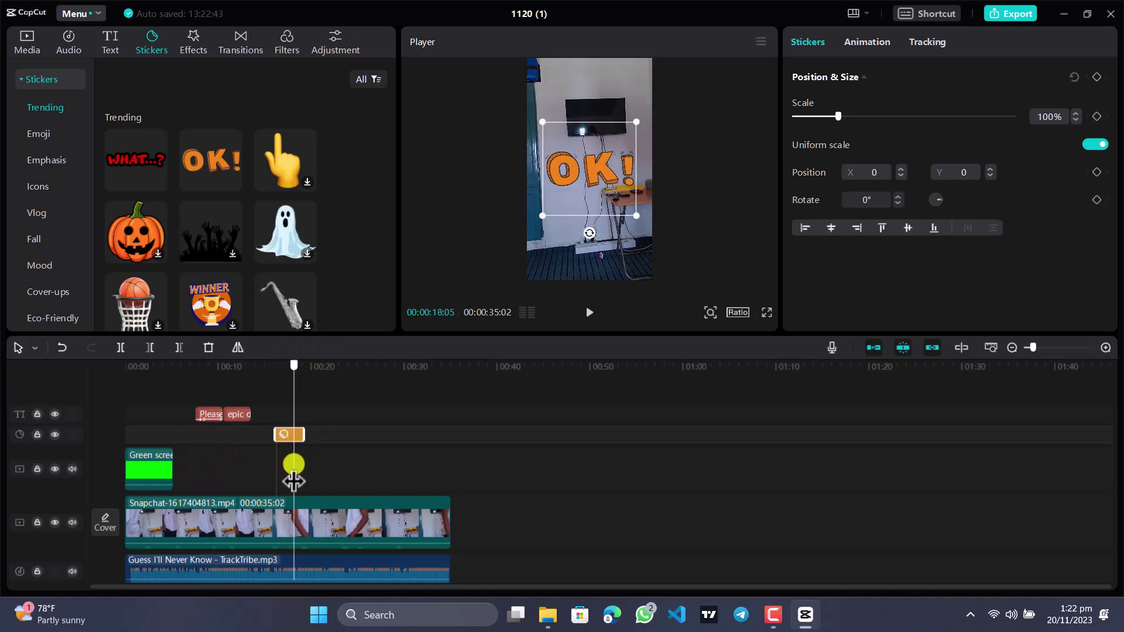
left_click(867, 43)
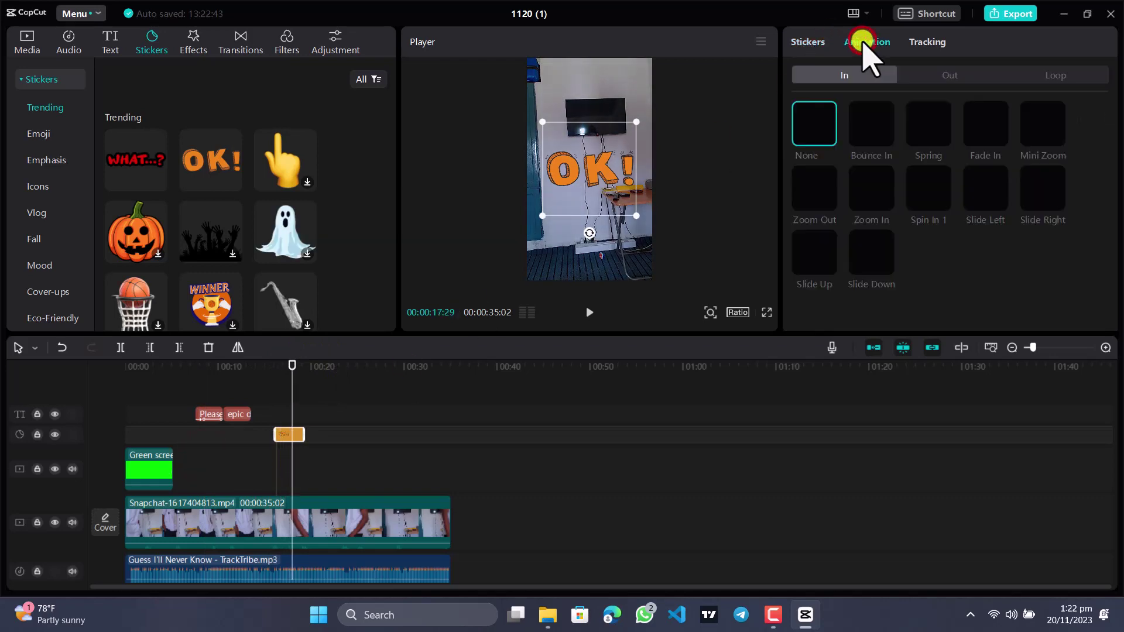
left_click(928, 41)
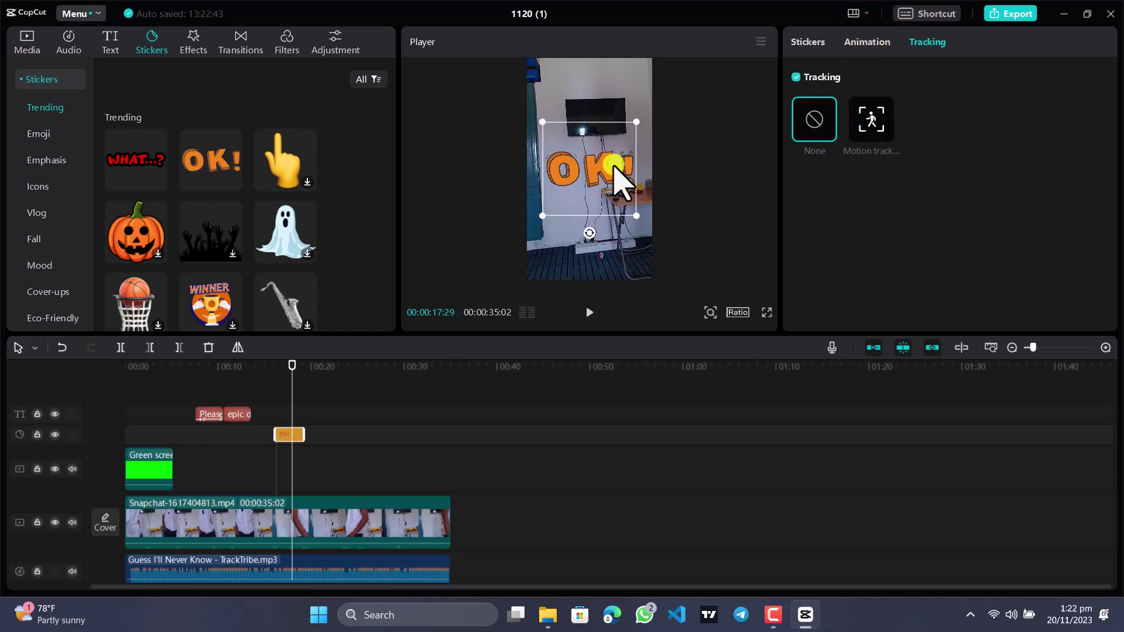
Try the Spring entrance animation on the OK! sticker and replace it with Mini Zoom.
left_click(862, 46)
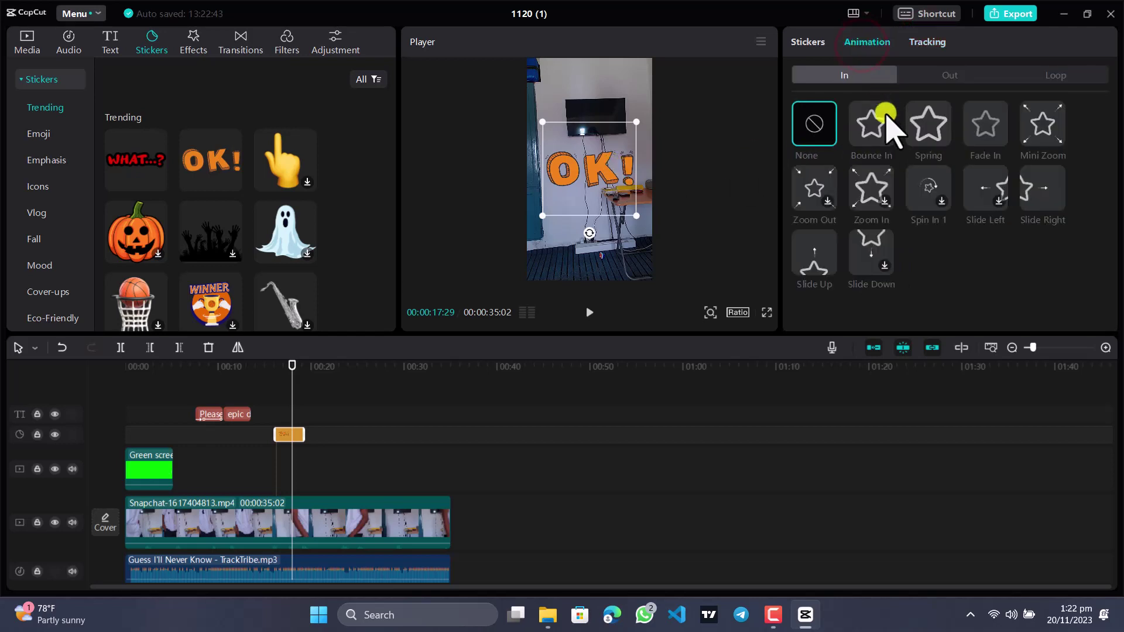
left_click(929, 128)
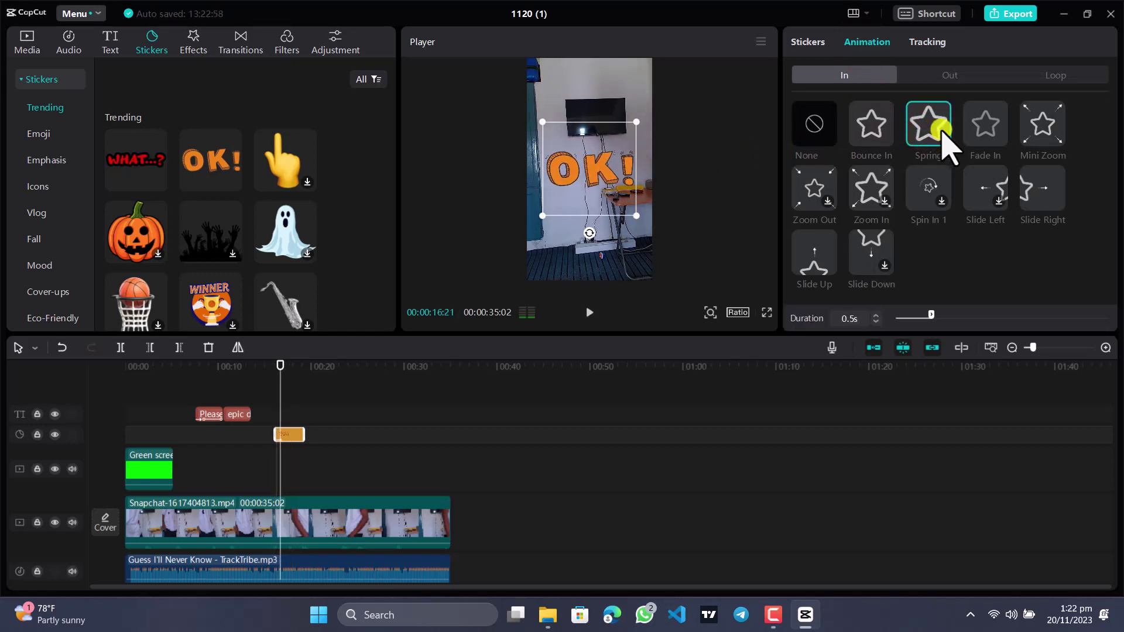
left_click(1042, 138)
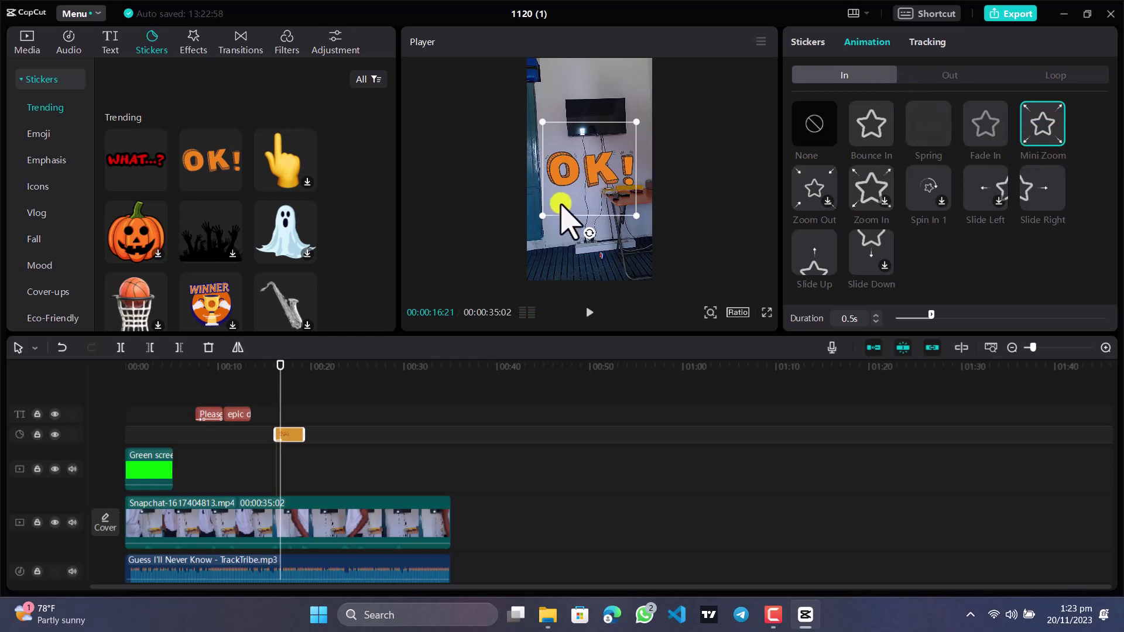
left_click_drag(281, 394, 402, 394)
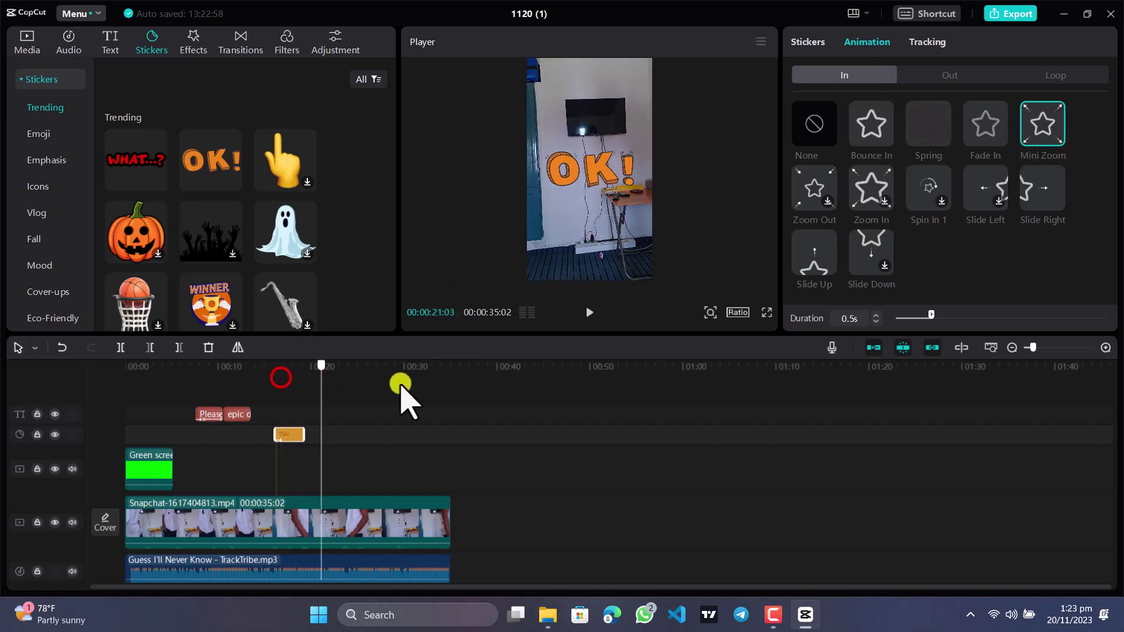
Add the Light dissolving I body effect to the timeline at about 22 seconds.
left_click(198, 38)
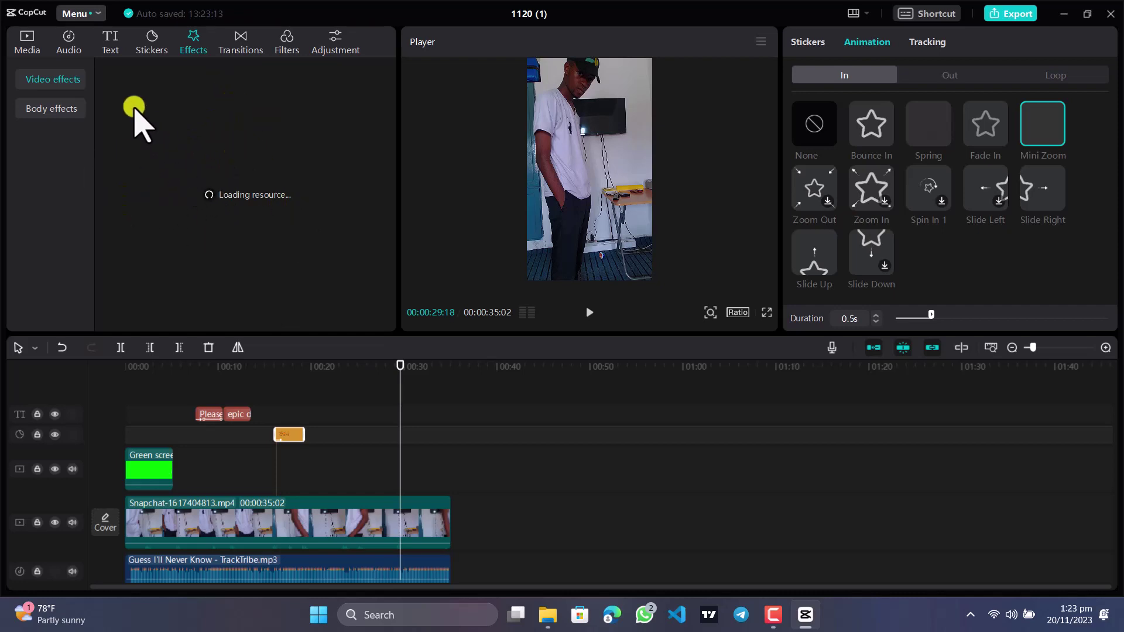
left_click(30, 111)
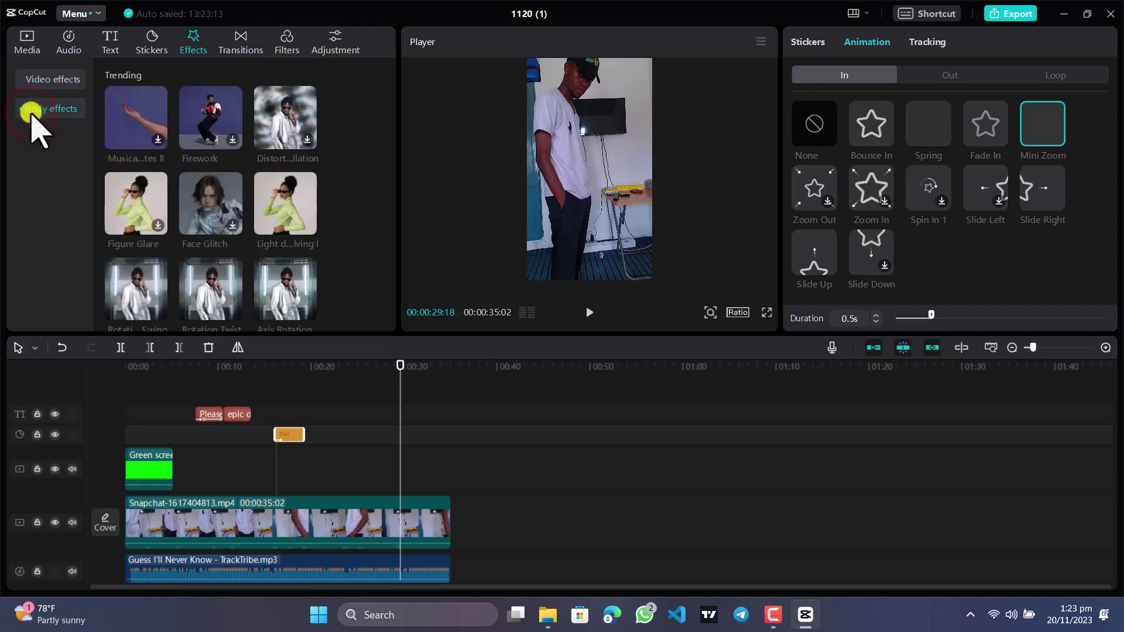
mouse_move(301, 141)
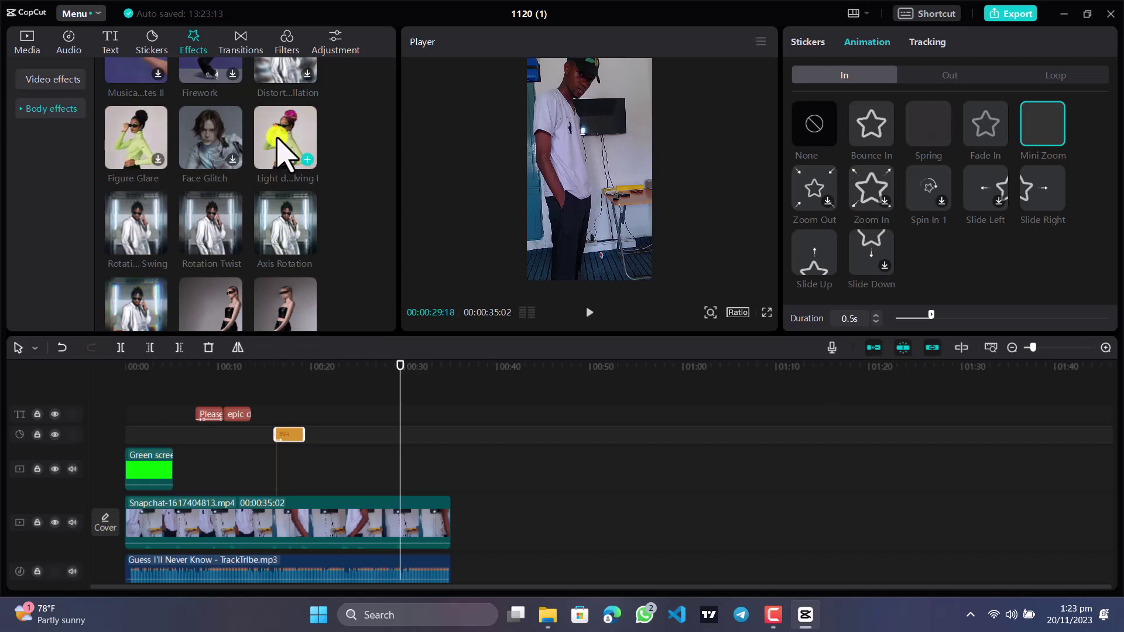
left_click_drag(282, 136, 328, 479)
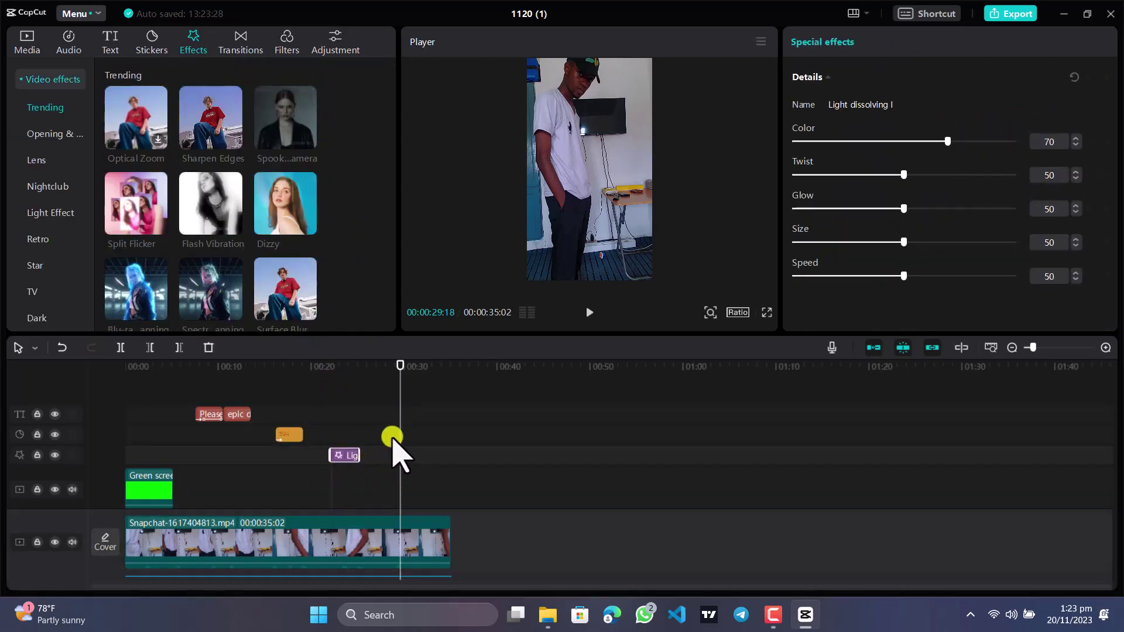
Preview the Light dissolving I effect from 00:00:12:24 on the timeline, and delete it.
left_click_drag(400, 456, 244, 452)
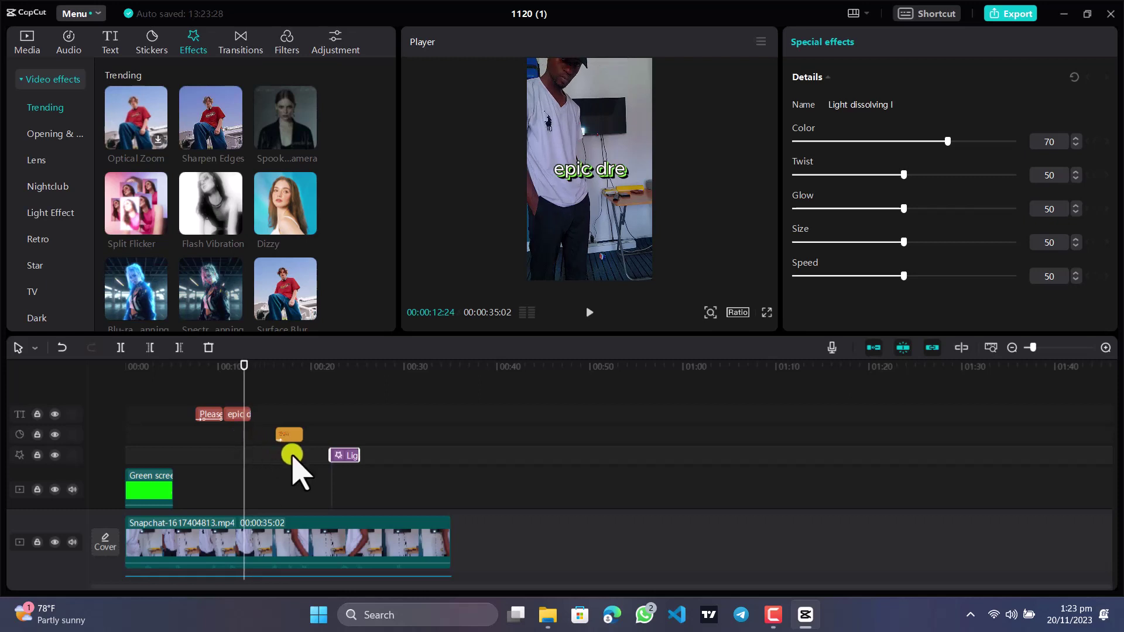
left_click_drag(344, 455, 257, 456)
mouse_move(246, 403)
left_mouse_down()
mouse_move(233, 404)
mouse_move(264, 404)
mouse_move(244, 404)
left_mouse_up()
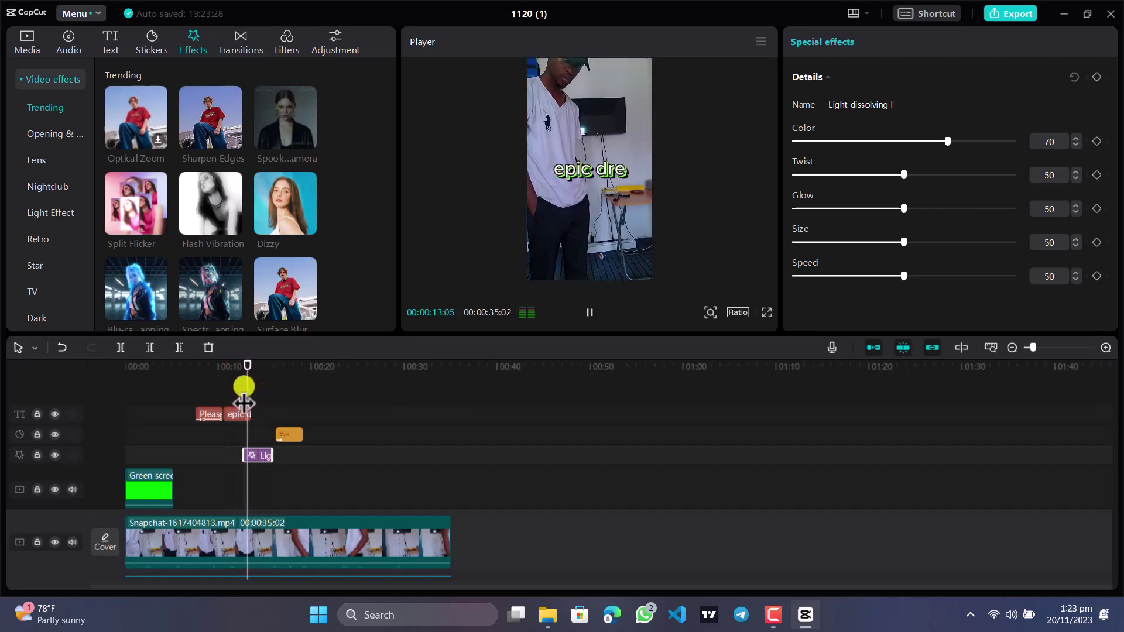
key("space")
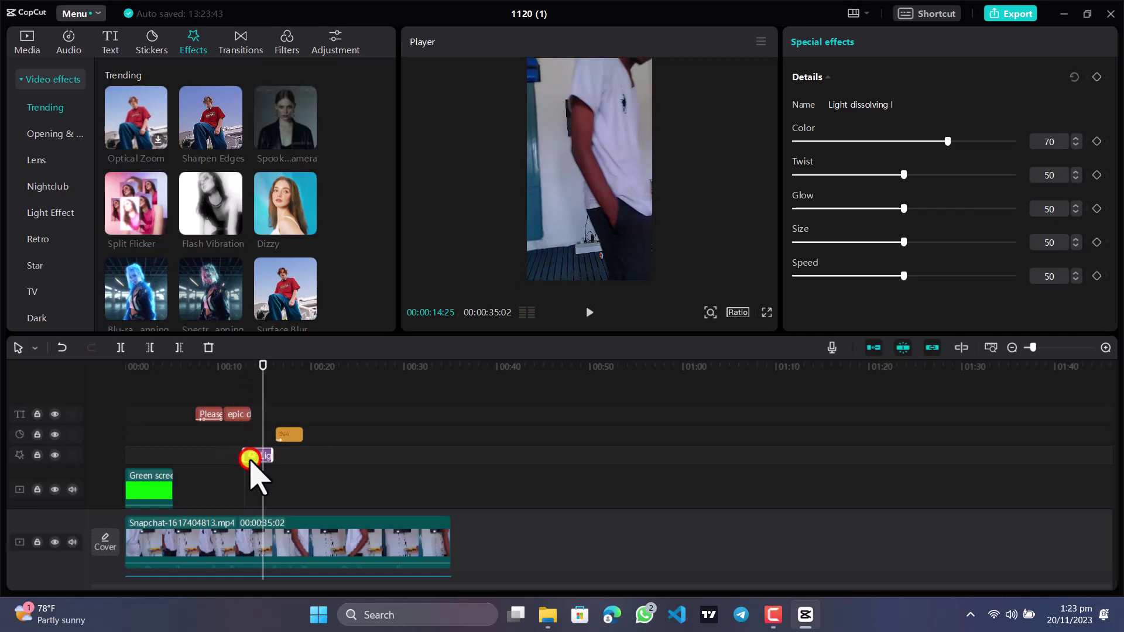
key("Delete")
Add the Blu-ray Scanning video effect at about 00:00:11:25 on the timeline and play it back.
scroll(190, 269, "down", 1)
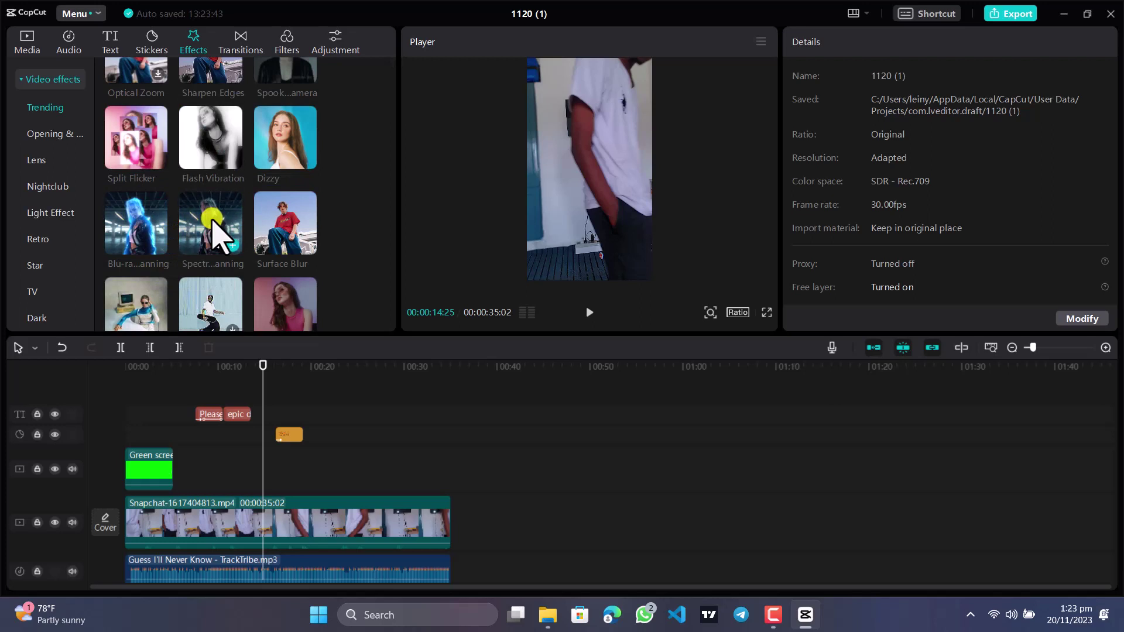
left_click_drag(212, 228, 238, 471)
left_click_drag(259, 426, 230, 442)
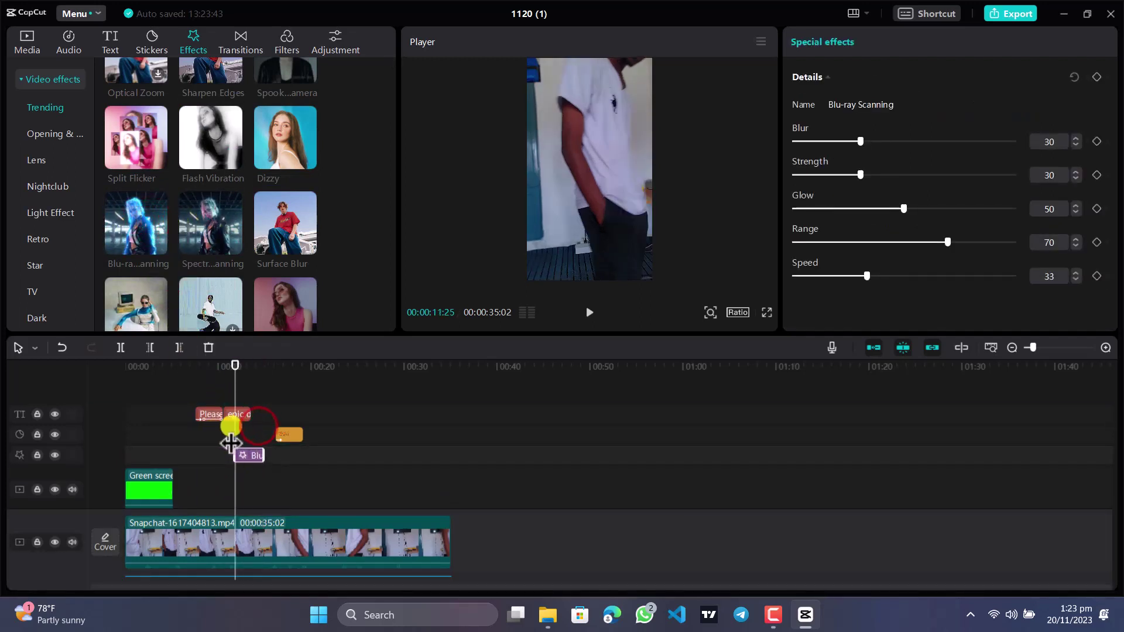
key("space")
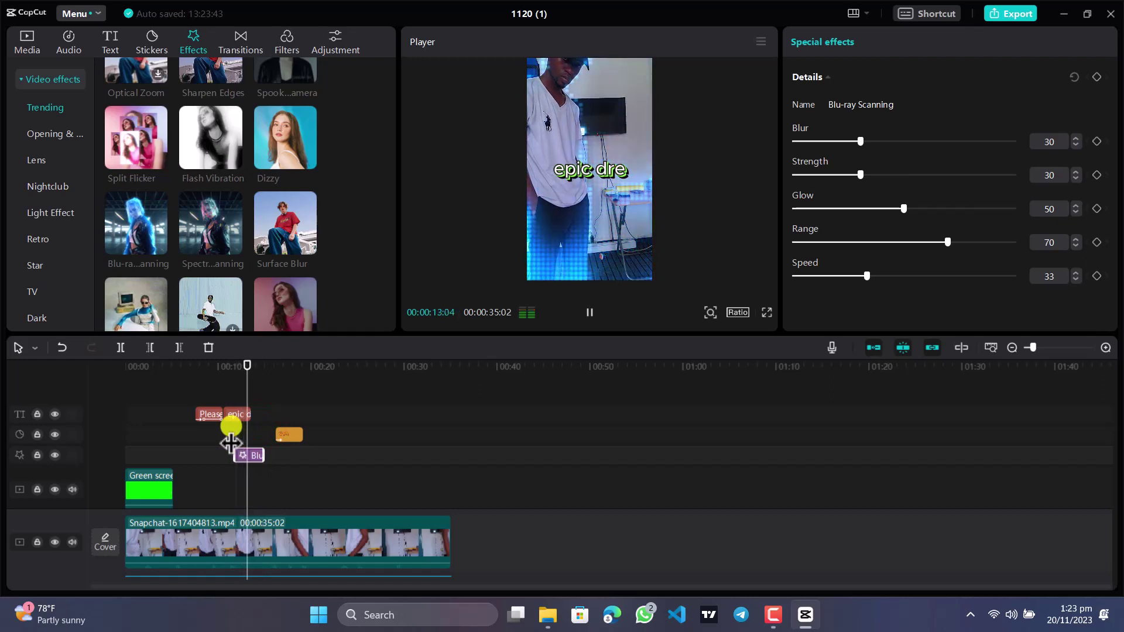
key("space")
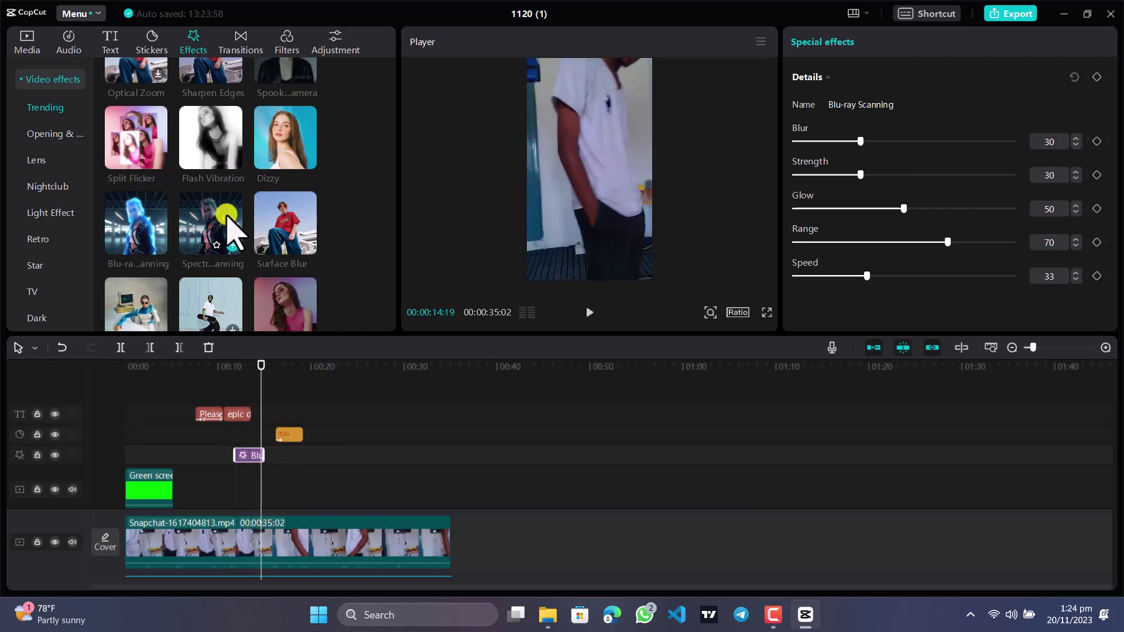
Look through the trending video effects and the overlay transitions.
scroll(228, 218, "up", 1)
scroll(225, 218, "down", 5)
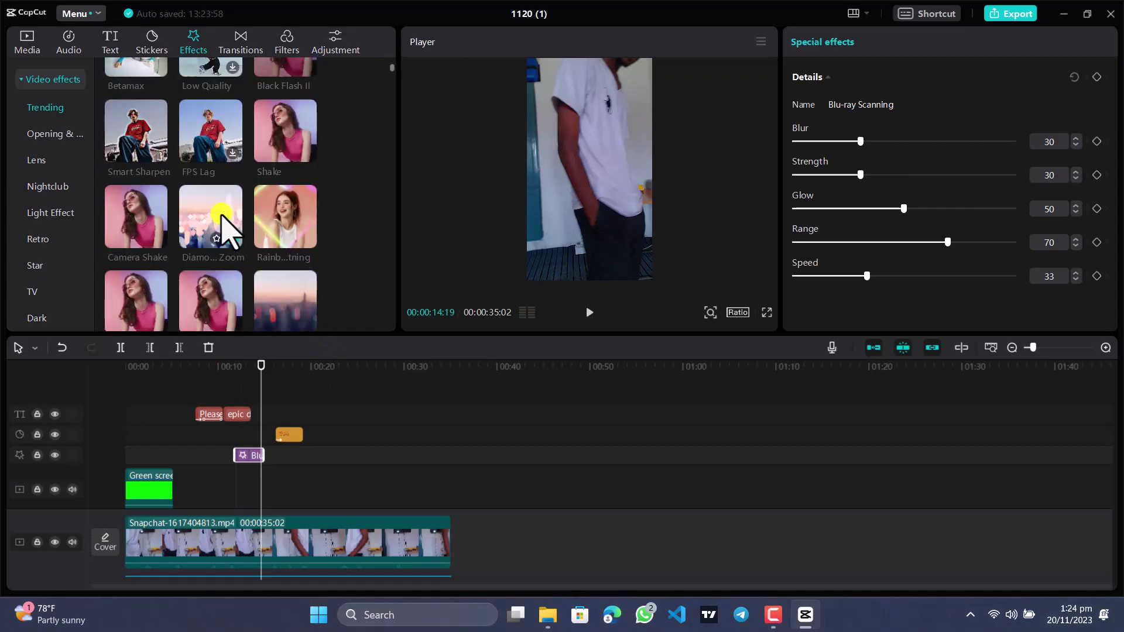
scroll(222, 218, "up", 5)
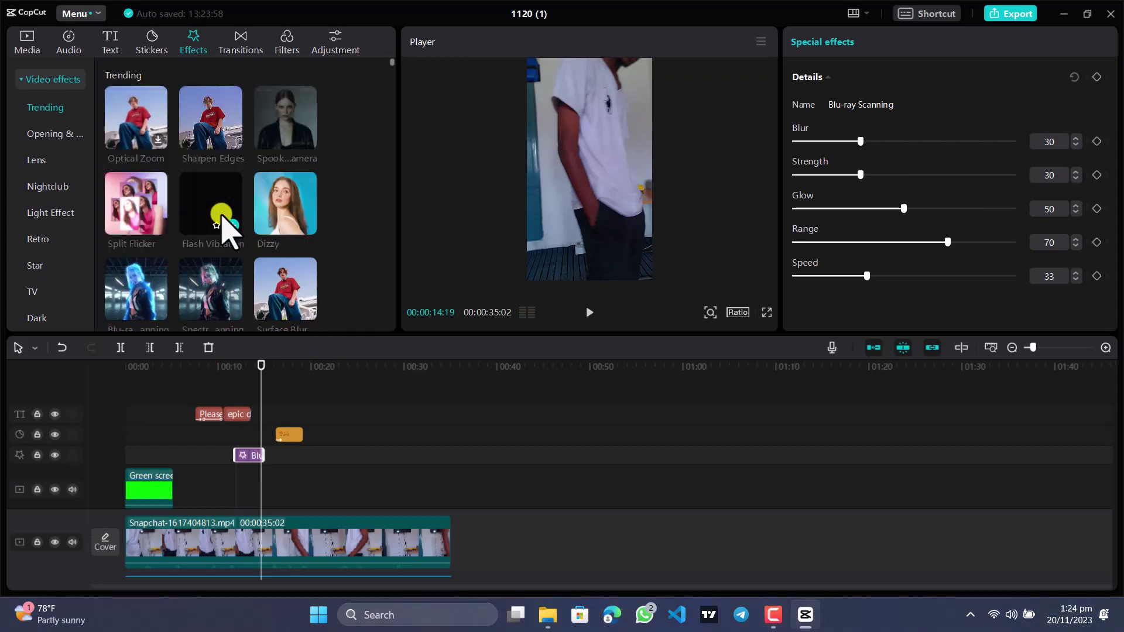
left_click(240, 36)
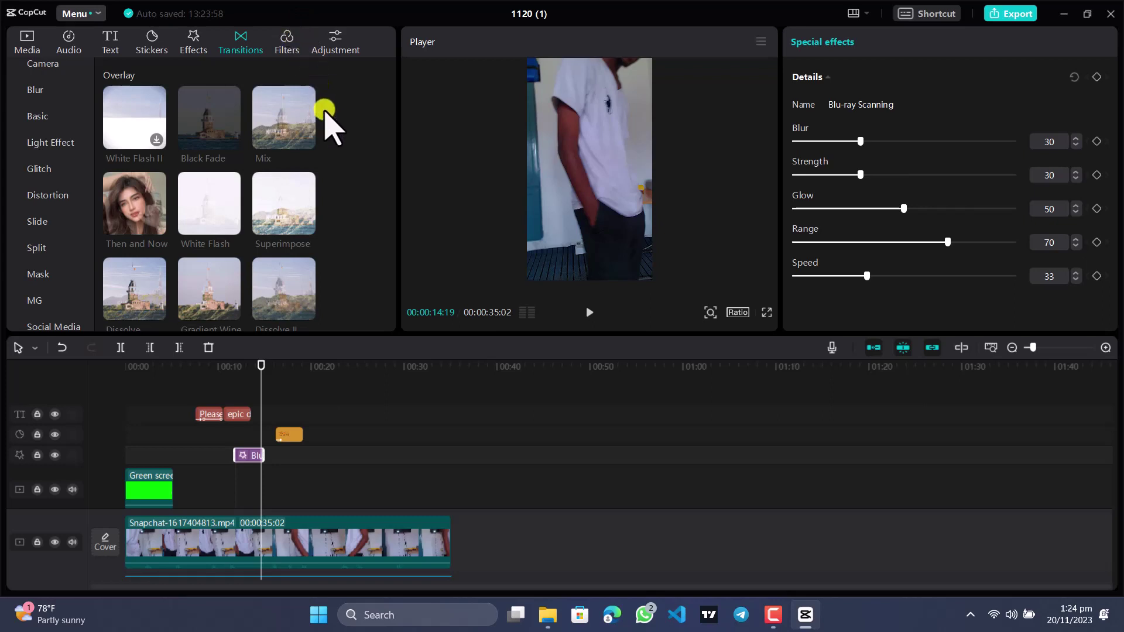
scroll(316, 262, "down", 2)
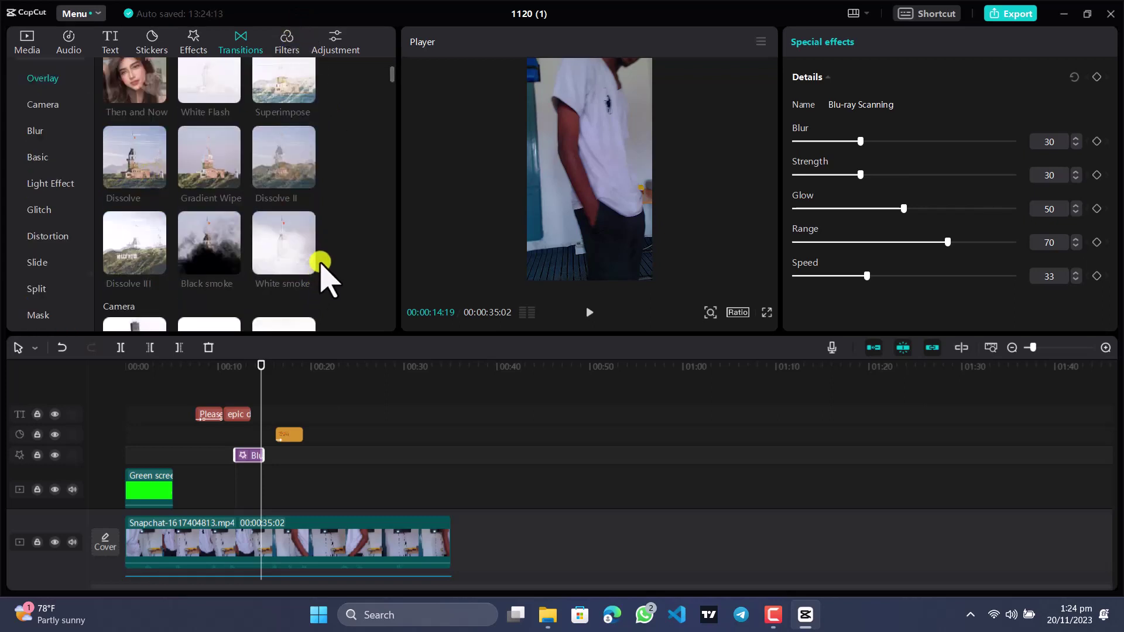
scroll(321, 265, "up", 2)
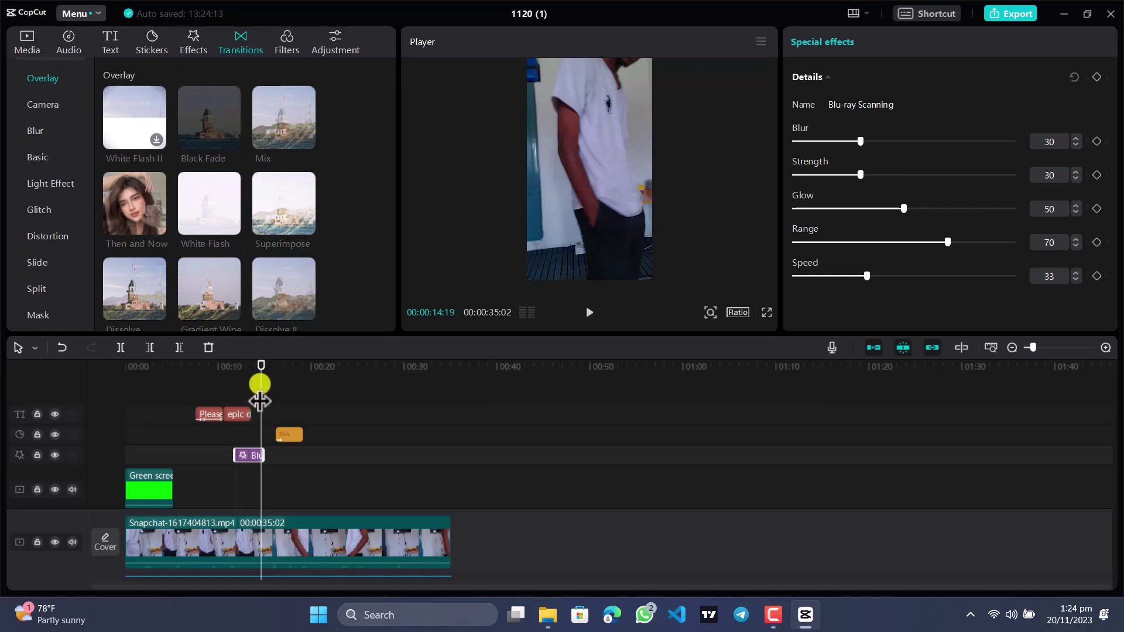
Split the main video clip at 00:00:16:06, where the OK! sticker starts.
left_click_drag(260, 401, 276, 390)
scroll(271, 252, "down", 3)
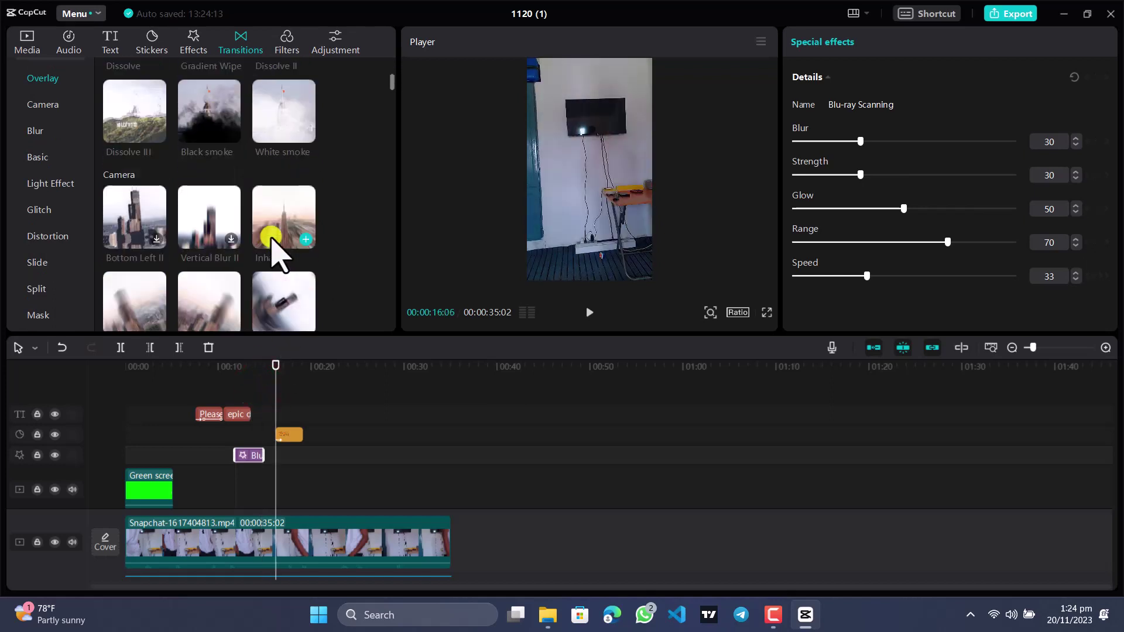
scroll(271, 251, "down", 2)
scroll(226, 217, "up", 5)
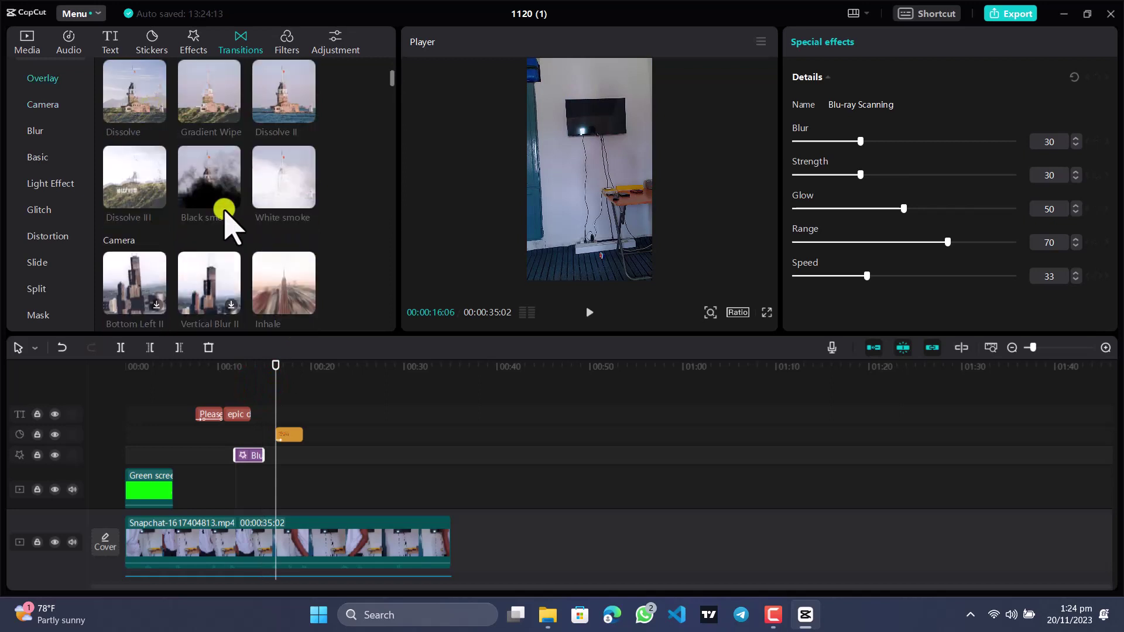
left_click(290, 534)
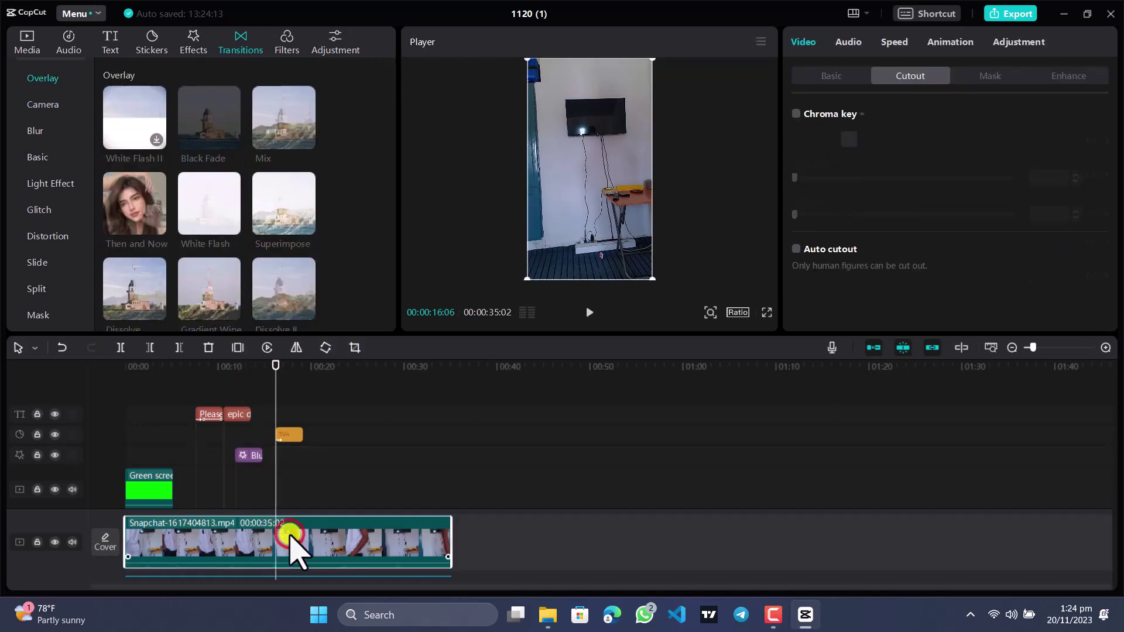
left_click(120, 347)
left_click(293, 498)
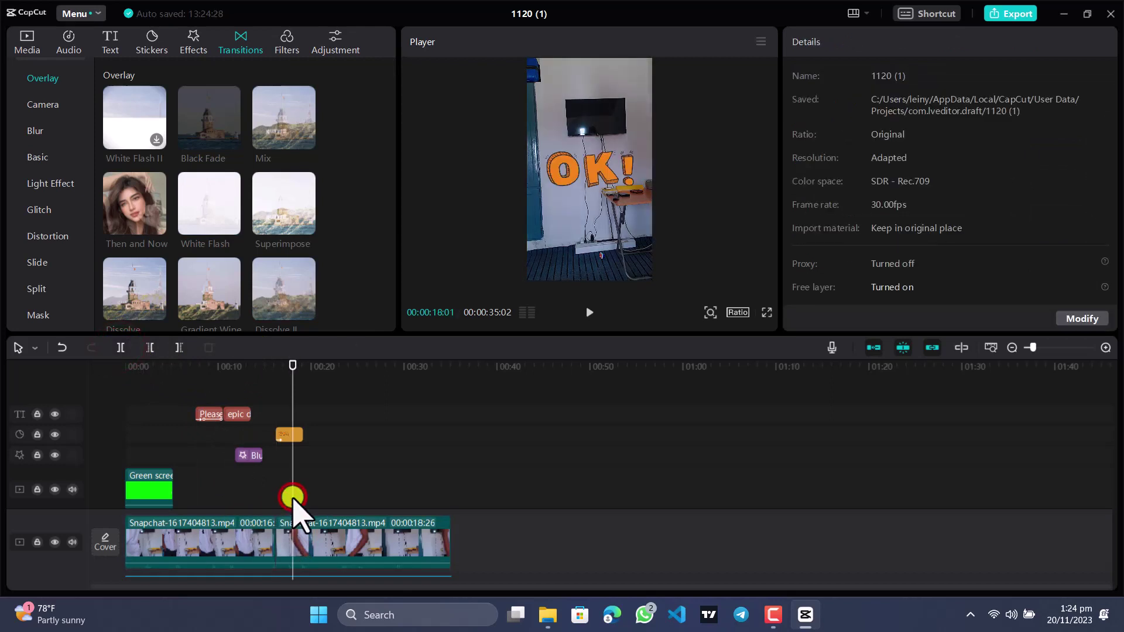
Add the Black smoke transition at the cut between the two main video clips and play it back.
scroll(180, 267, "down", 2)
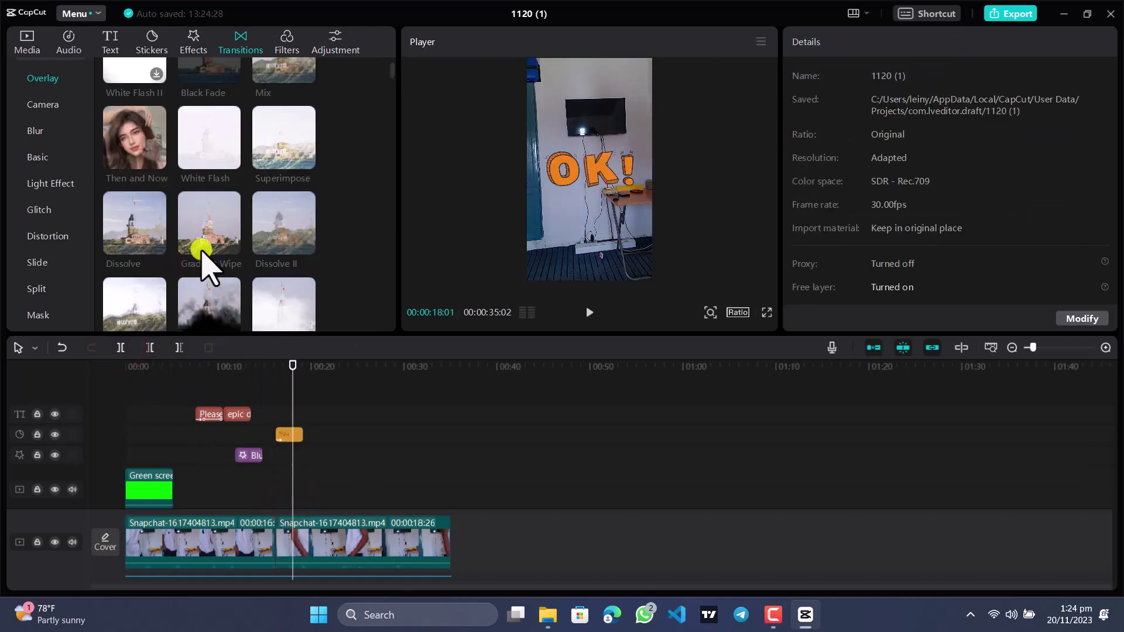
scroll(201, 234, "down", 3)
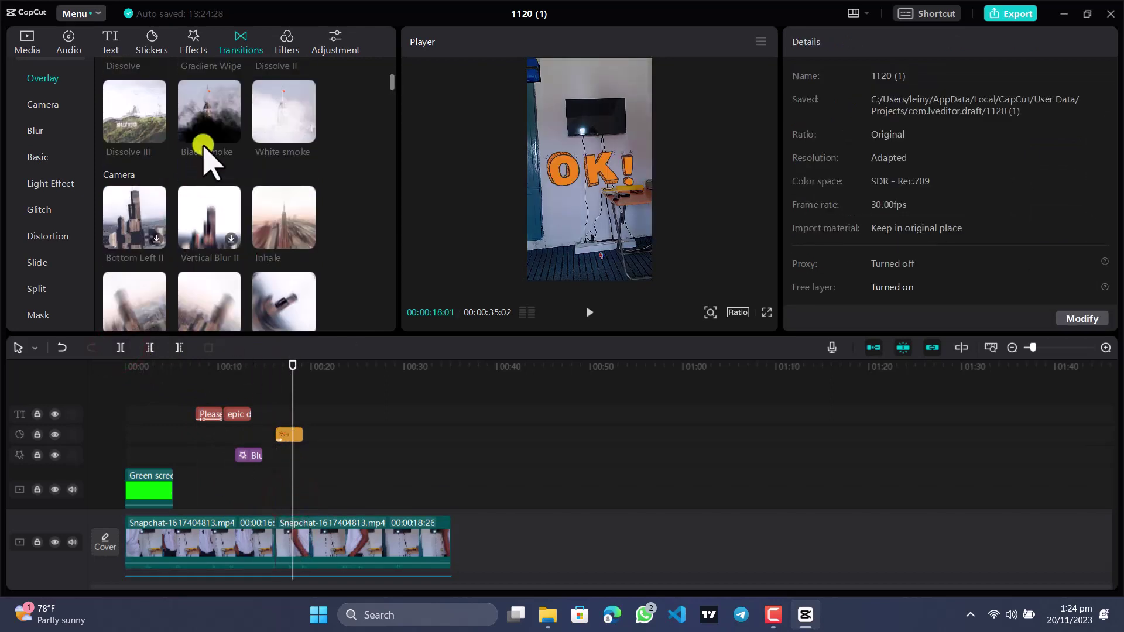
left_click(209, 106)
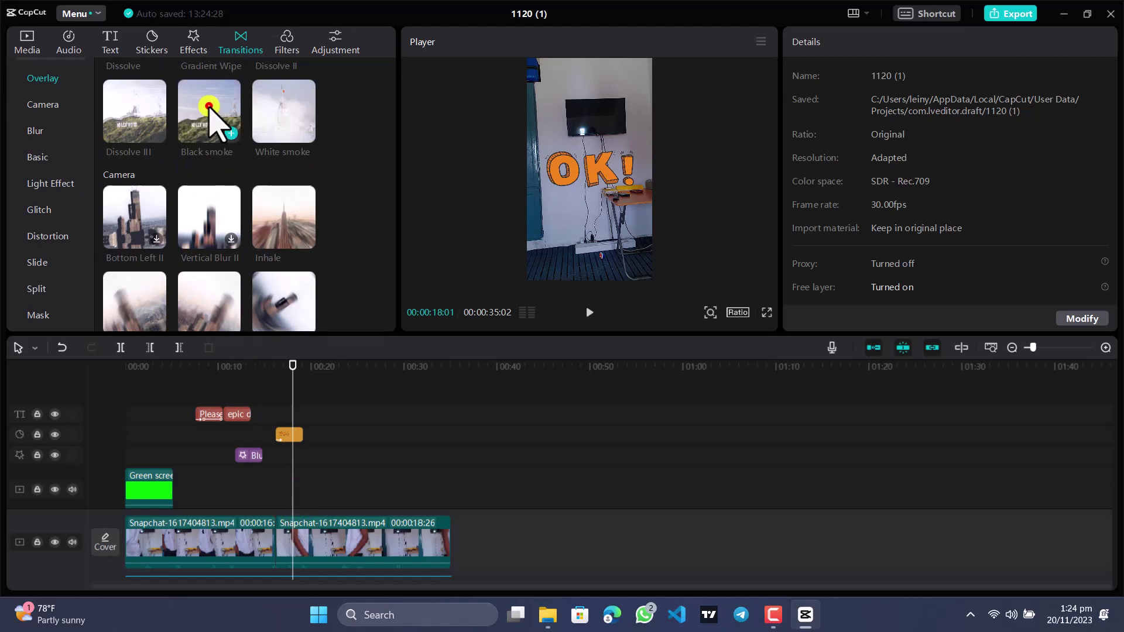
left_click_drag(209, 106, 283, 378)
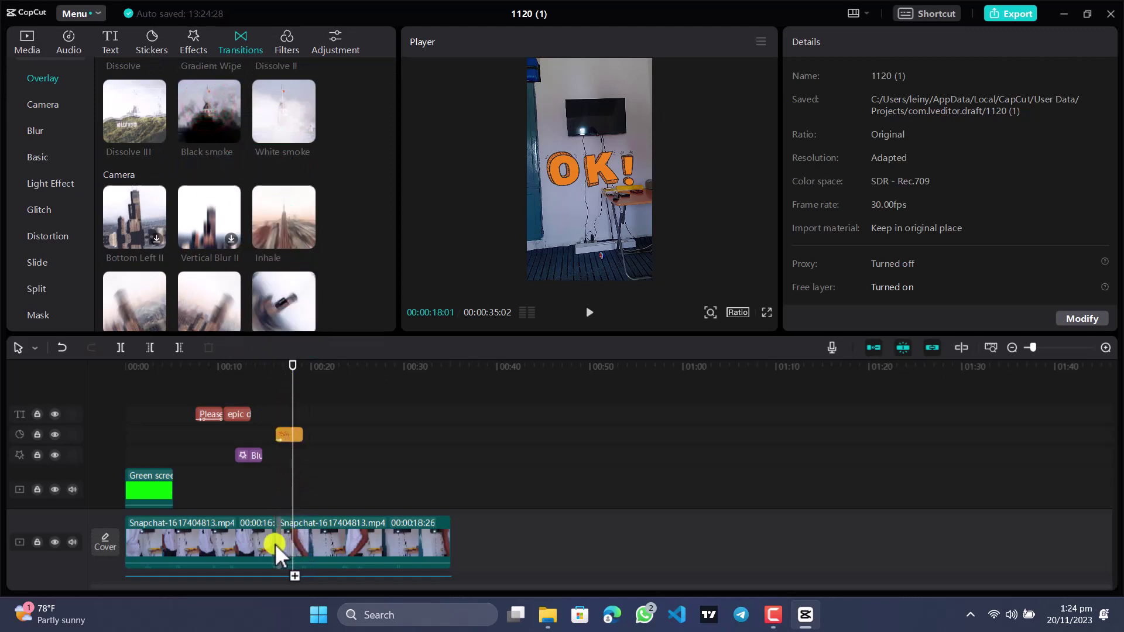
left_click_drag(273, 543, 273, 544)
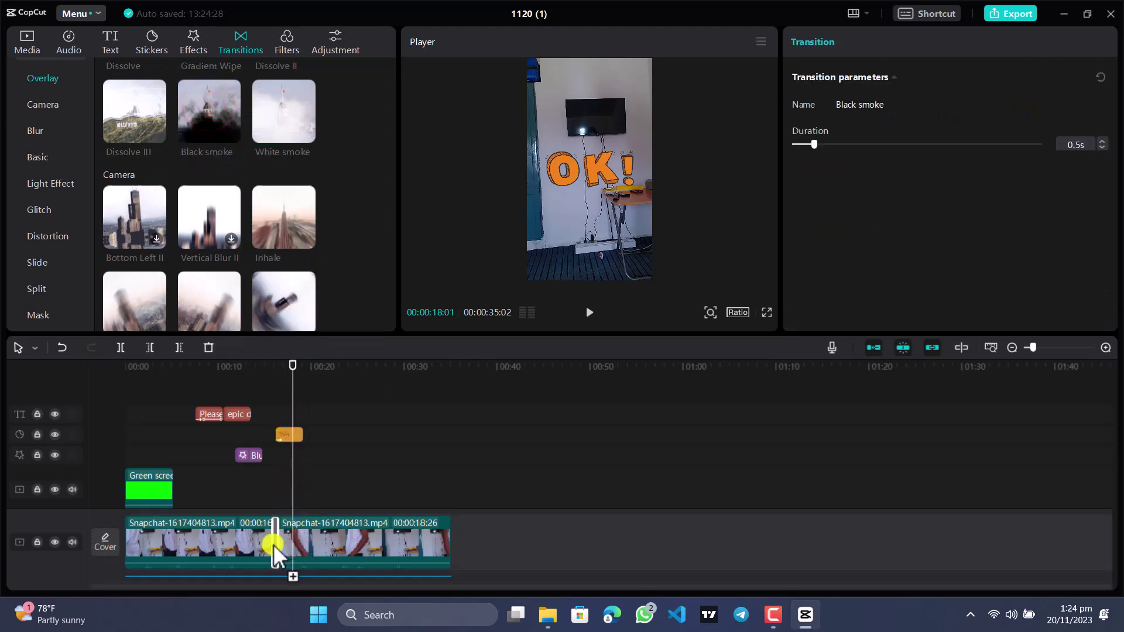
left_click(291, 496)
left_click(263, 503)
key("space")
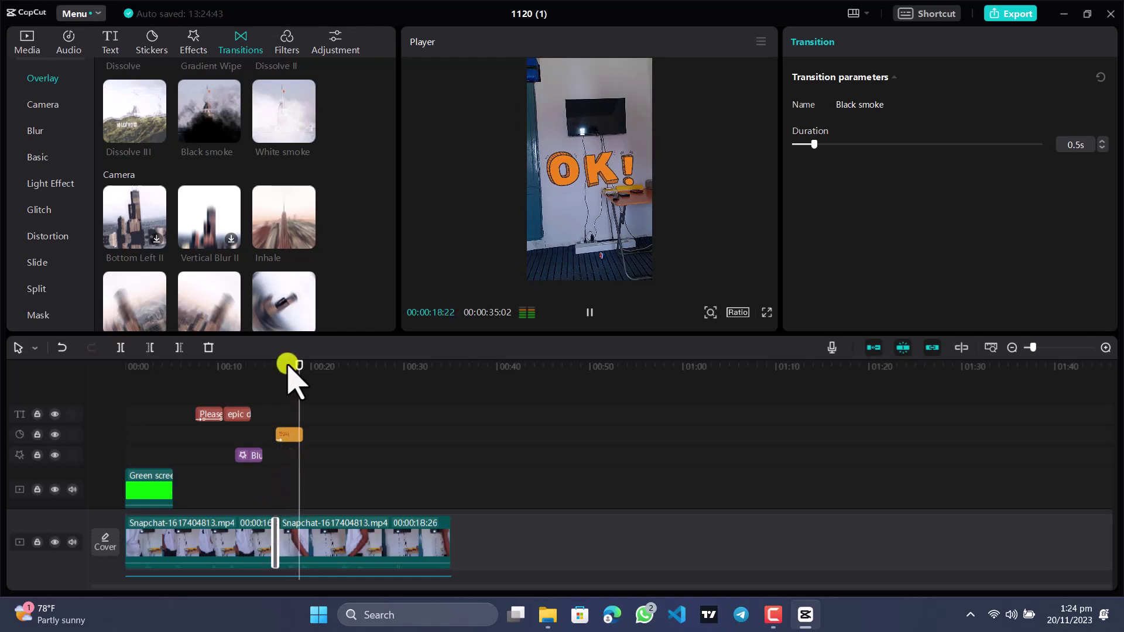
key("space")
Replace the transition between the two main video clips with Inhale and play it back.
left_click_drag(280, 217, 273, 546)
left_click_drag(302, 487, 268, 508)
key("space")
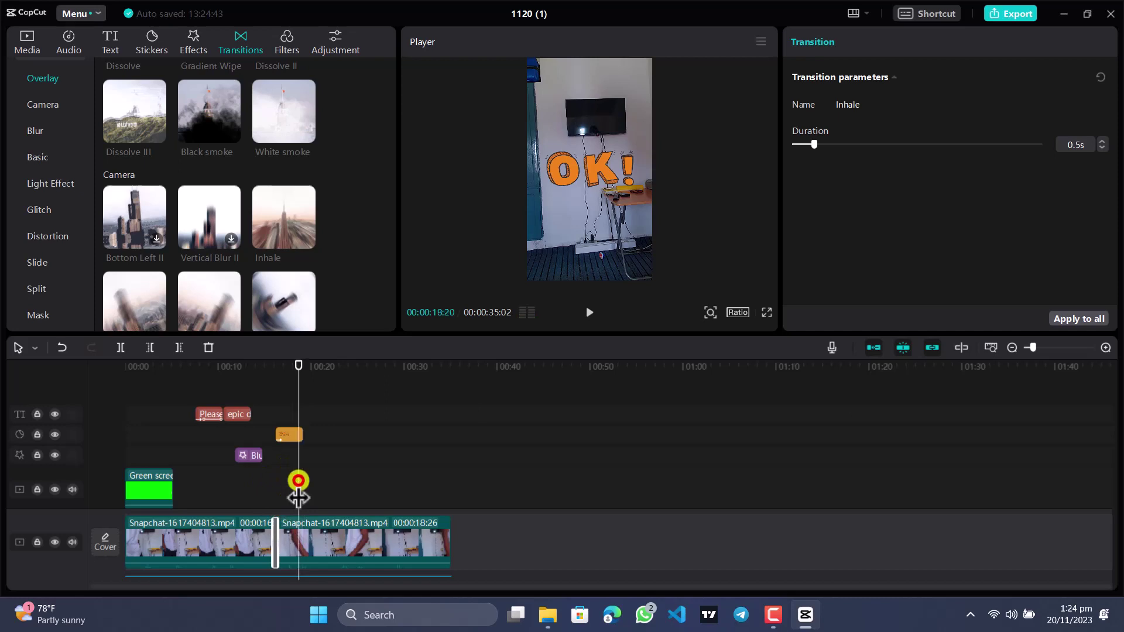
Apply the Tuileries filter from the Life category to the first main video clip and set its strength to 86.
left_click(287, 40)
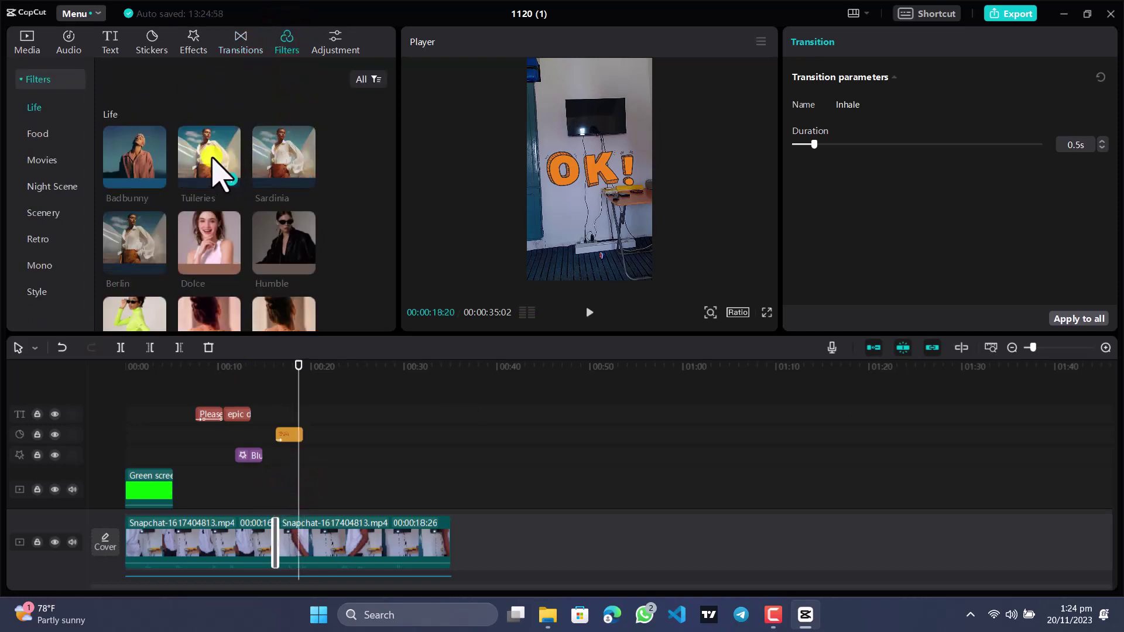
scroll(229, 457, "down", 2)
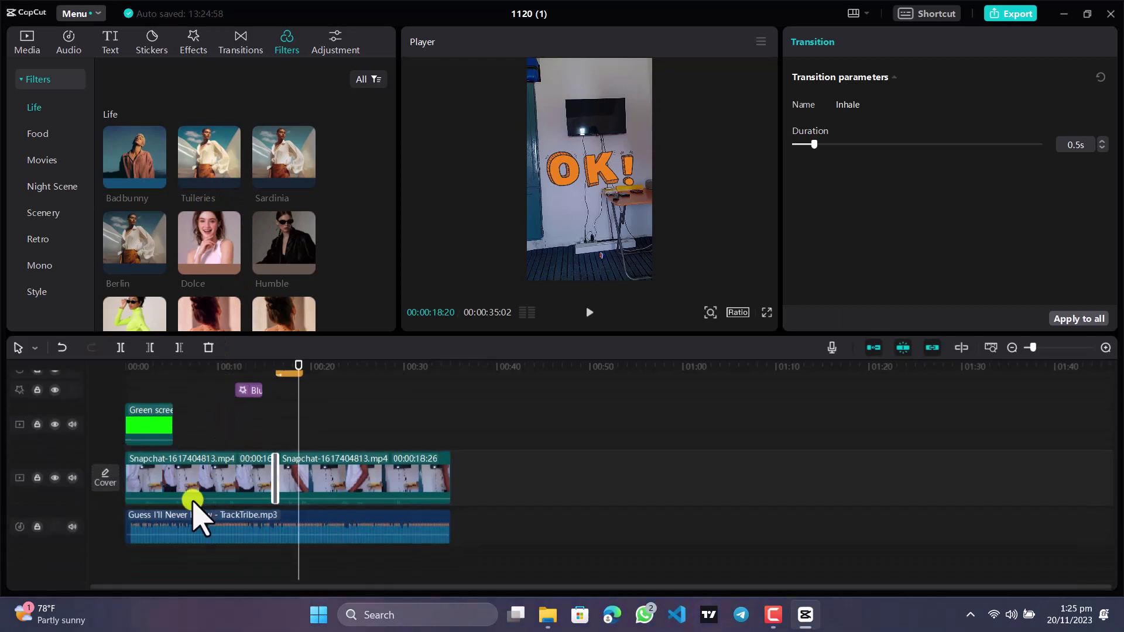
left_click_drag(199, 159, 207, 469)
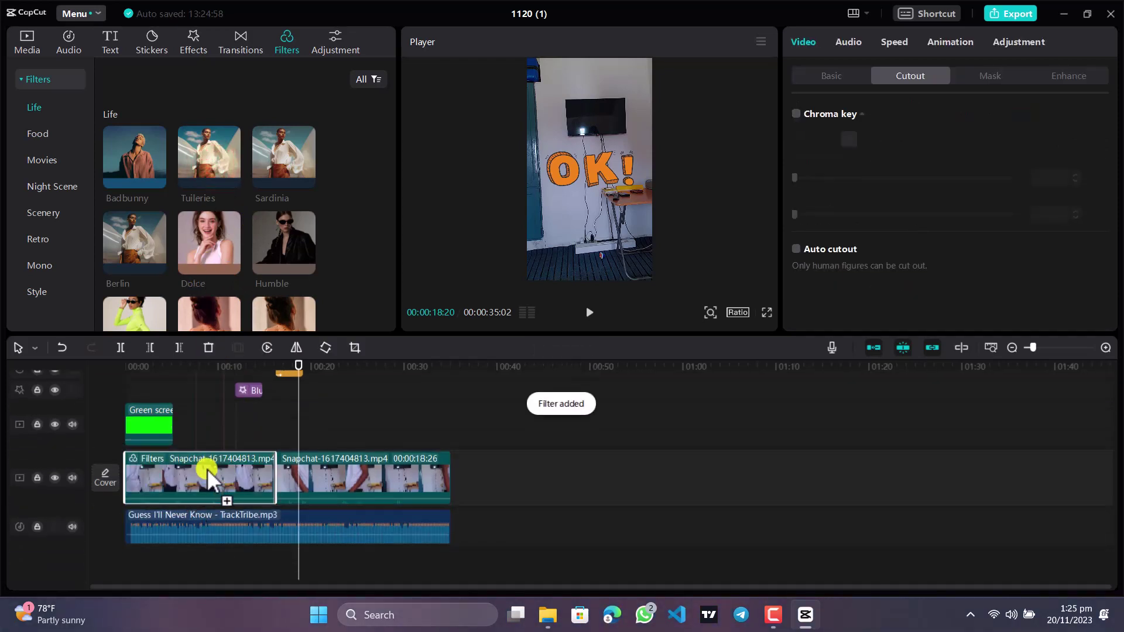
left_click(842, 75)
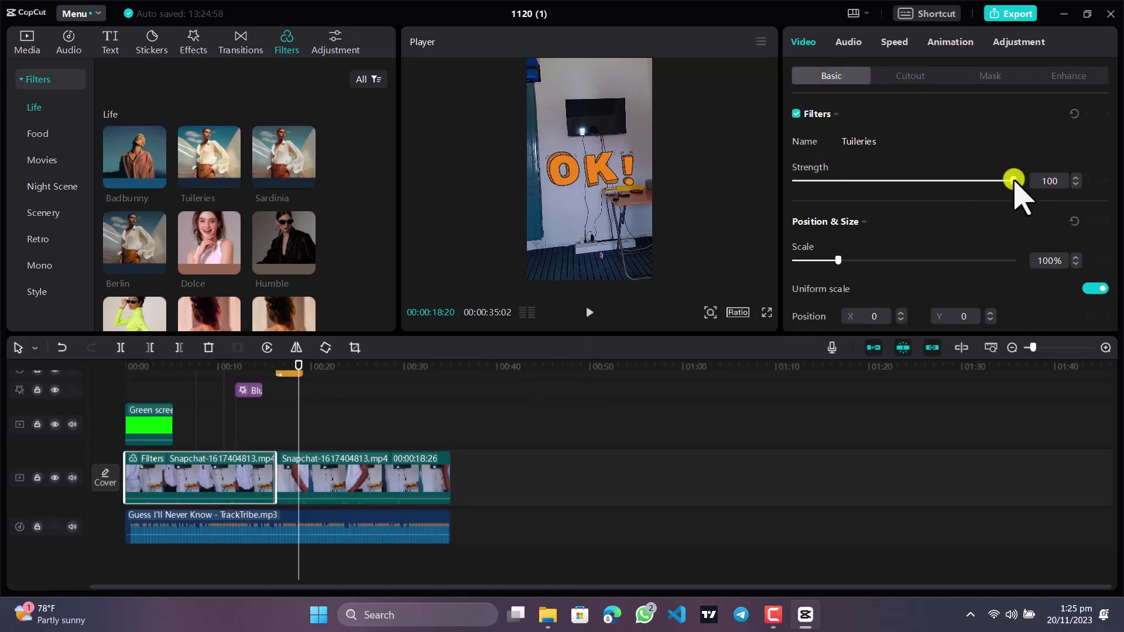
left_click_drag(300, 417, 246, 401)
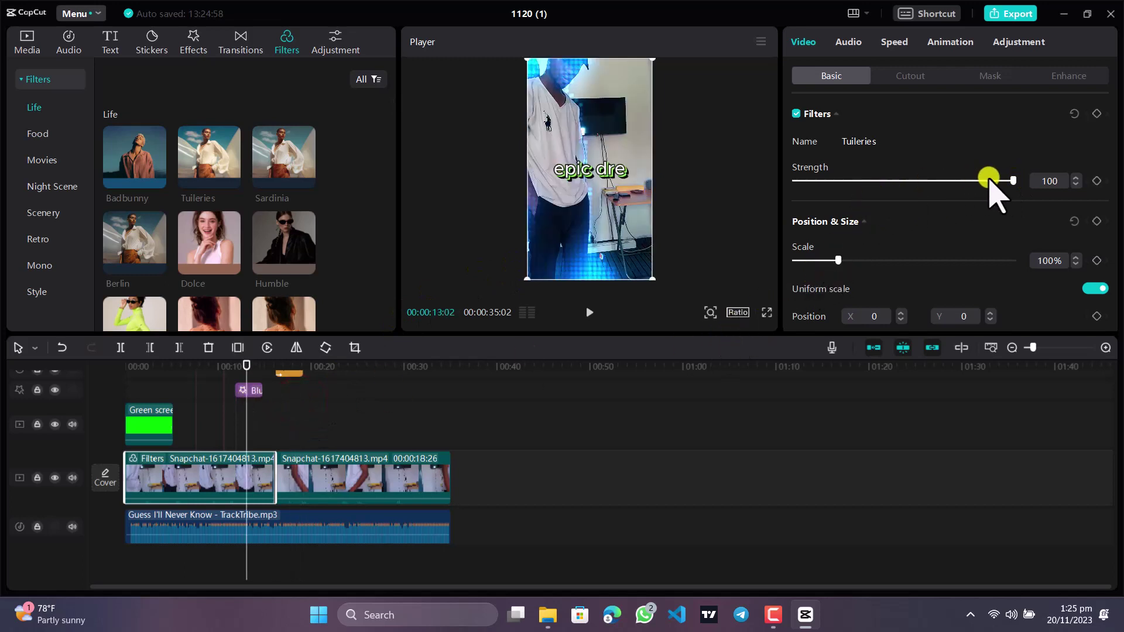
left_click_drag(1011, 182, 987, 181)
left_click_drag(1078, 186, 986, 186)
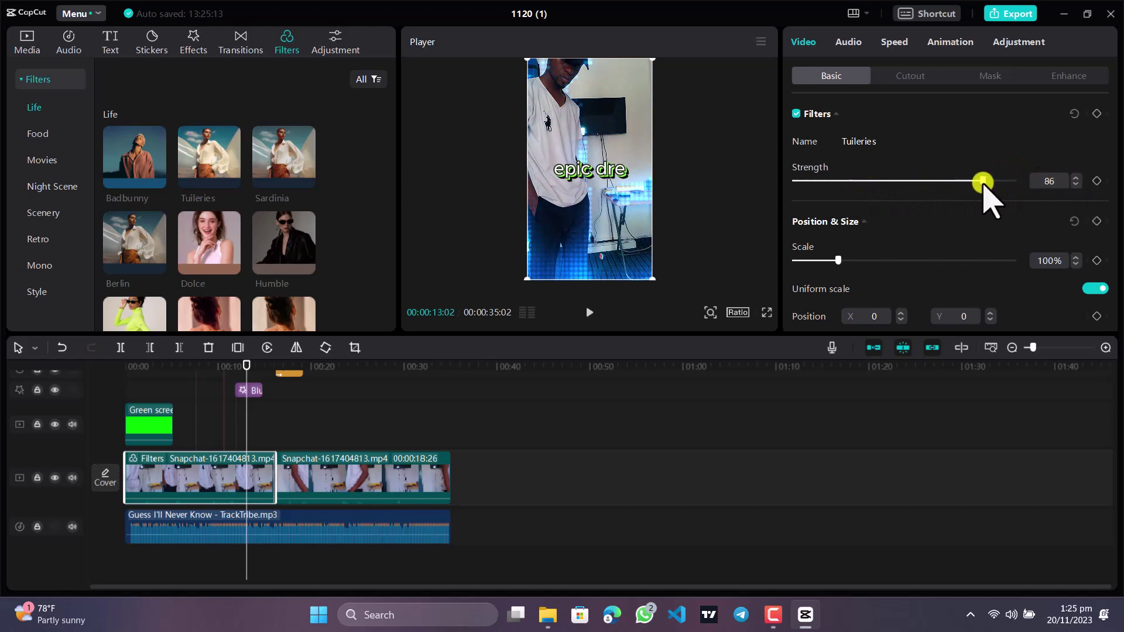
Replace the first main clip's filter with Humble, and switch off the filter on that clip.
left_click_drag(278, 251, 216, 477)
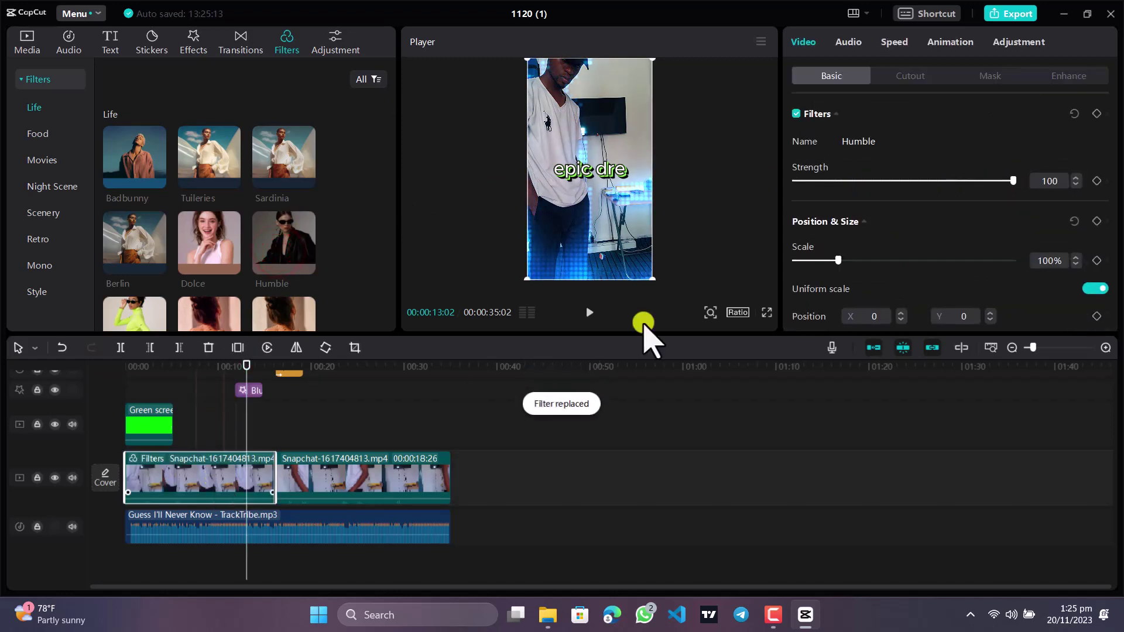
mouse_move(1014, 179)
left_mouse_down()
mouse_move(924, 181)
mouse_move(1014, 180)
left_mouse_up()
left_click(799, 114)
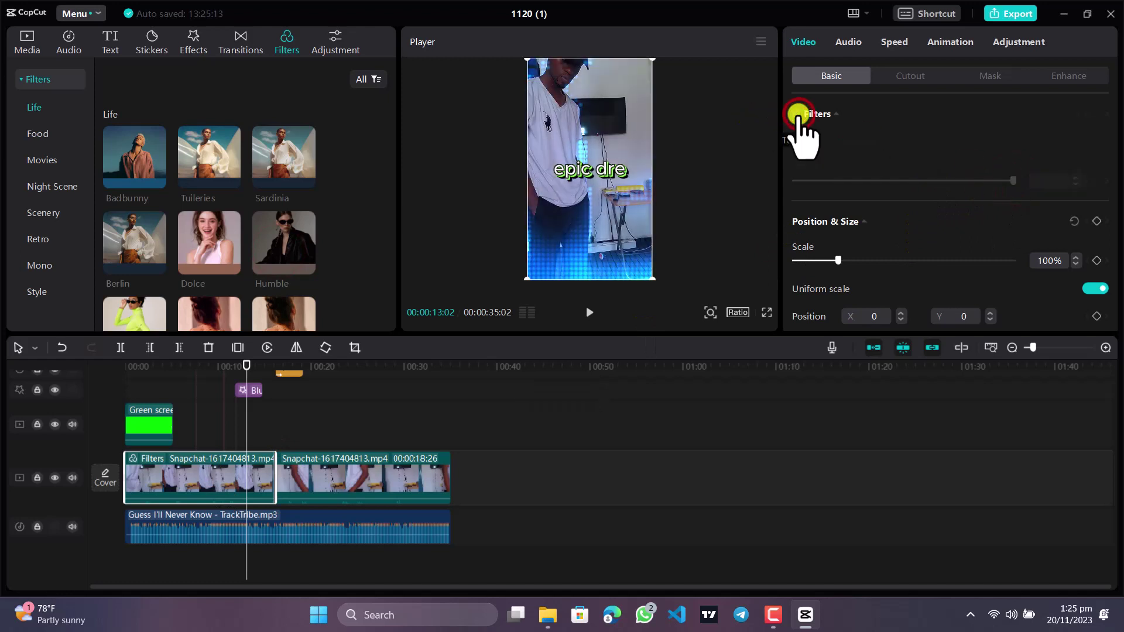
Add the Humble filter on its own track from the timeline start, and keyframe its strength at 36 at 00:00:04:03.
scroll(353, 410, "up", 2)
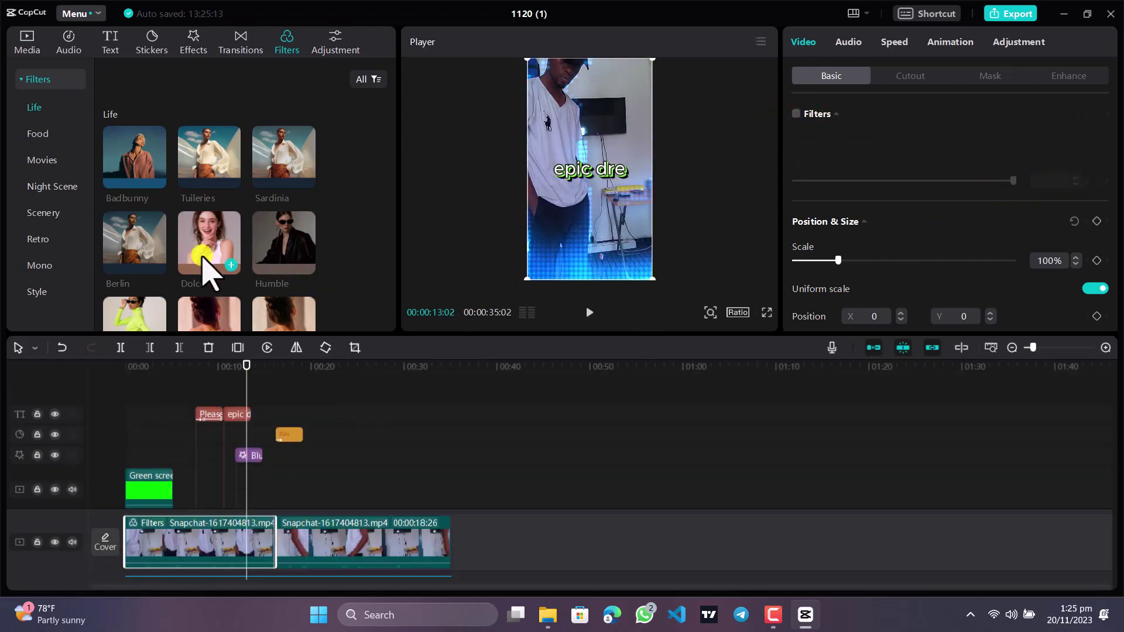
left_click_drag(271, 240, 123, 420)
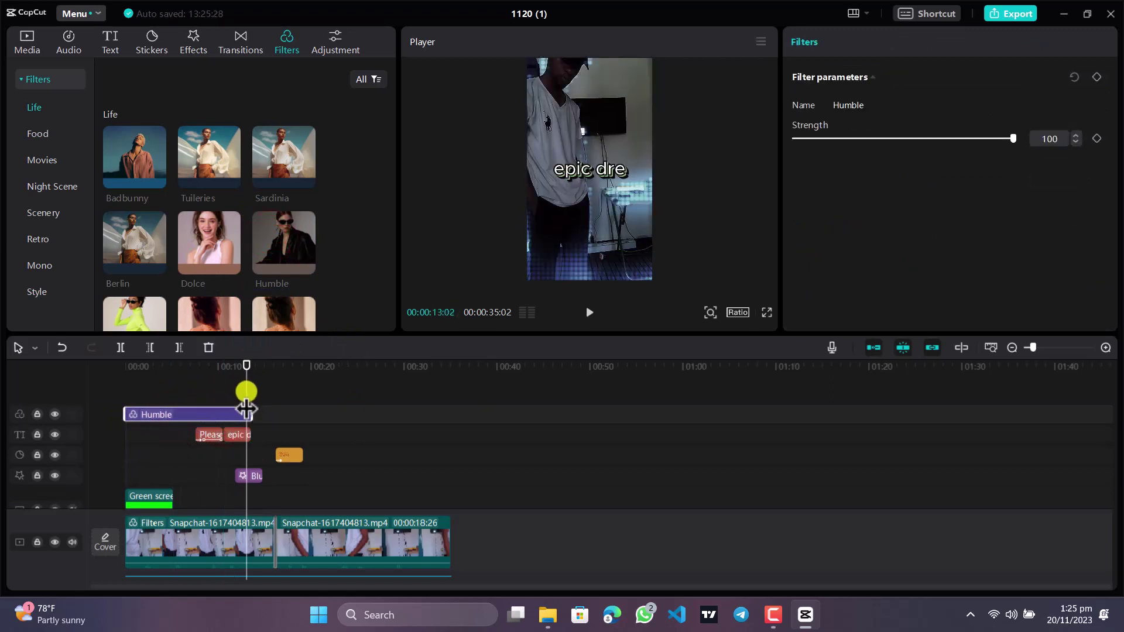
left_click_drag(247, 391, 163, 391)
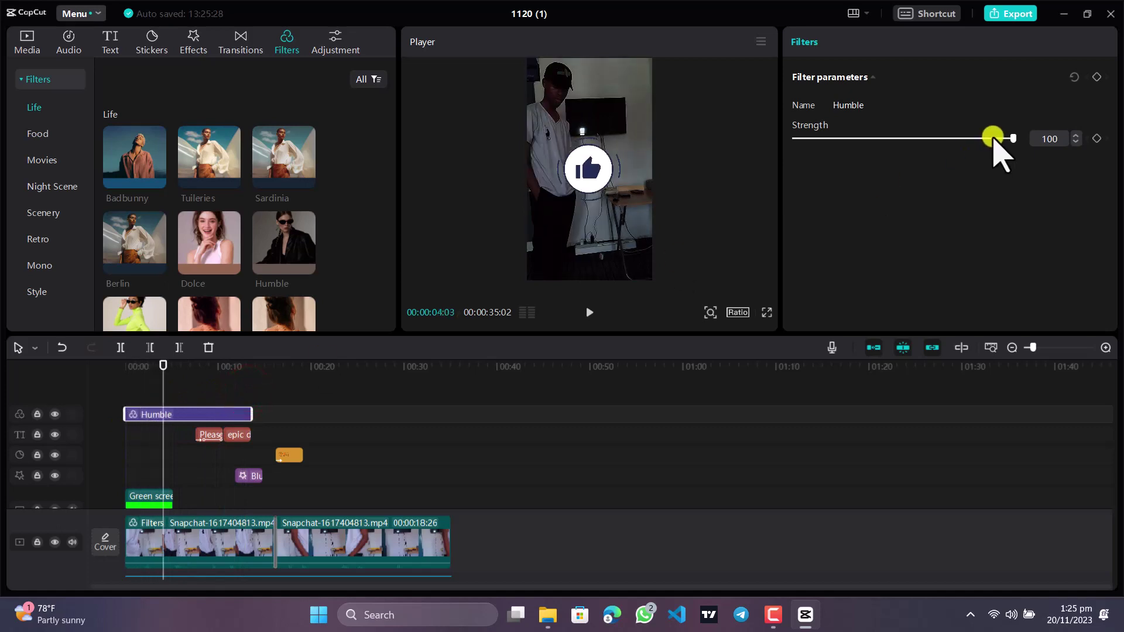
left_click_drag(1014, 142, 873, 143)
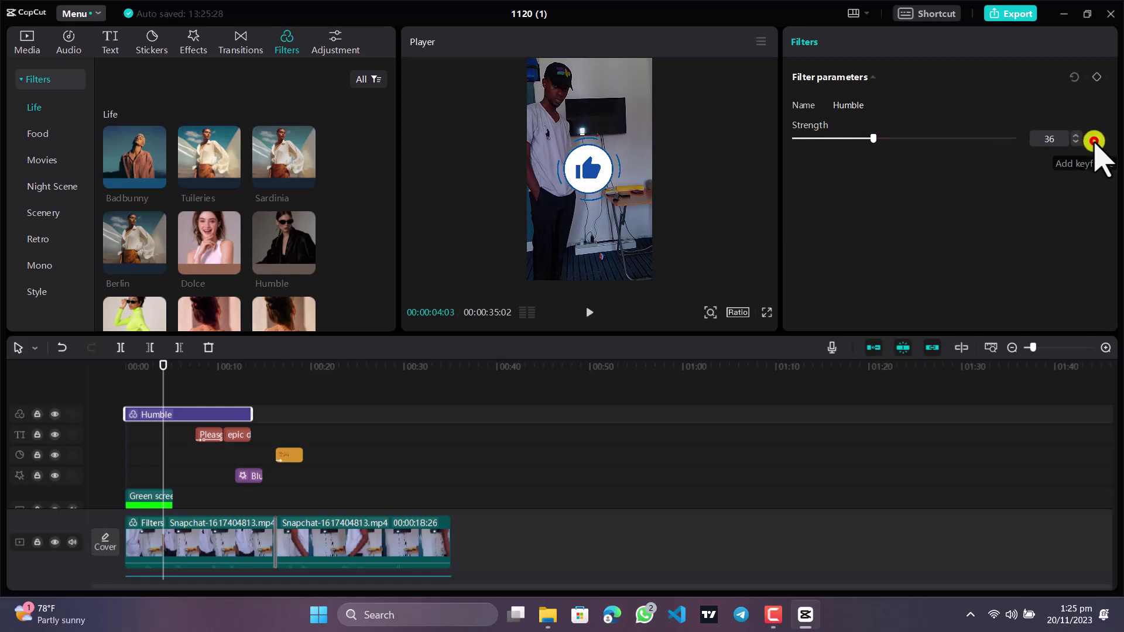
left_click(1094, 141)
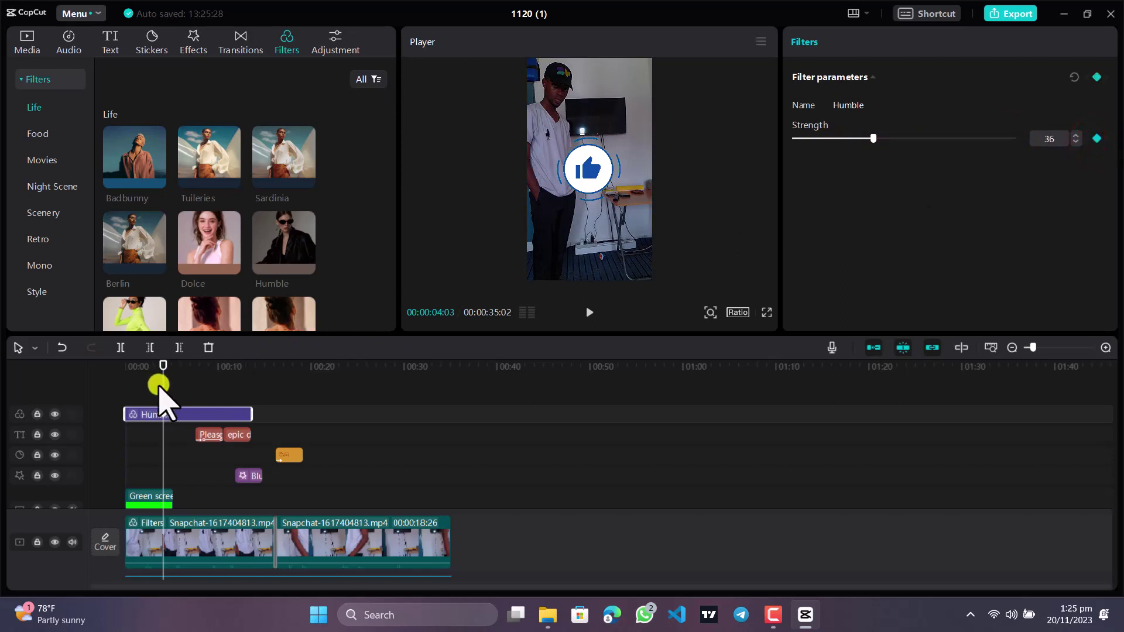
Keyframe the Humble filter's strength at 92 at 00:00:06:09 and at 36 at 00:00:08:08.
left_click_drag(163, 385, 183, 384)
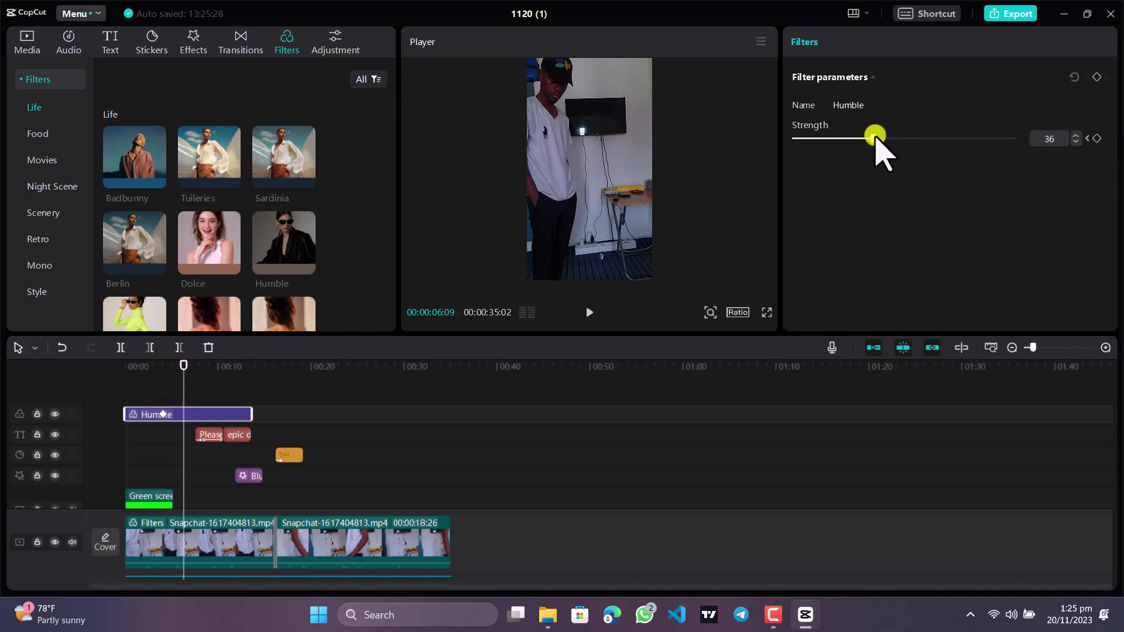
left_click_drag(873, 138, 994, 141)
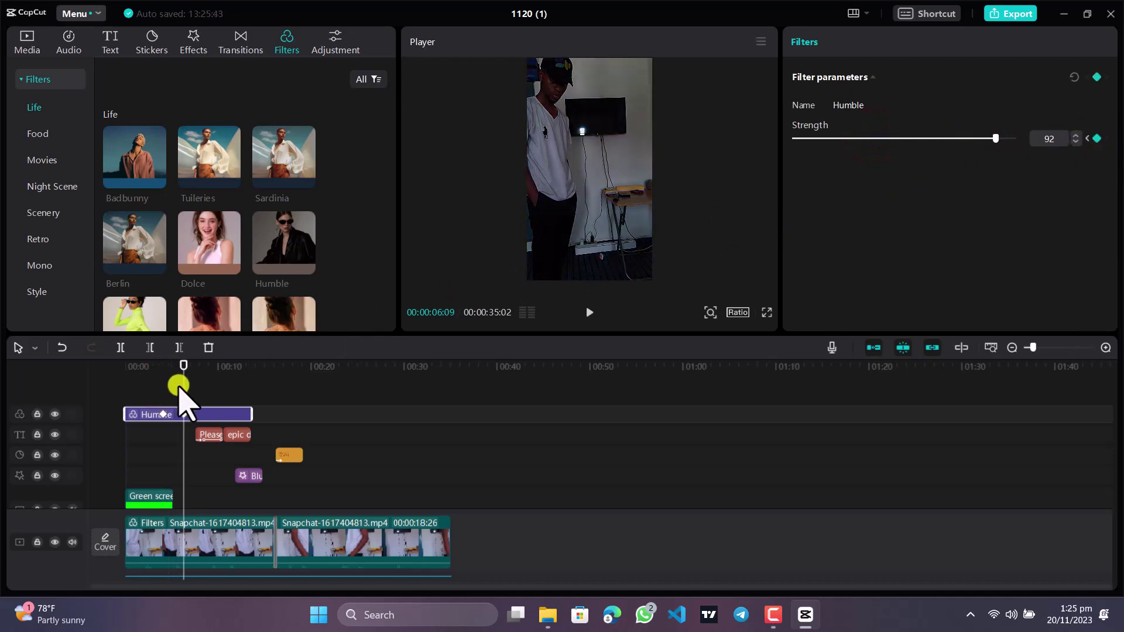
left_click_drag(185, 387, 202, 388)
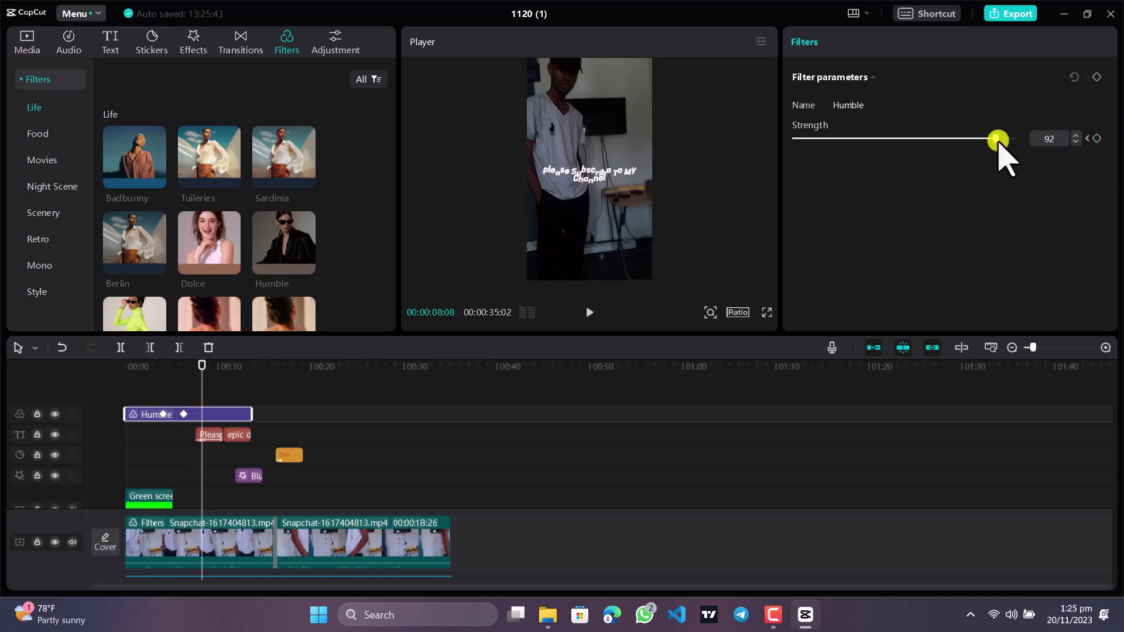
left_click_drag(995, 139, 874, 140)
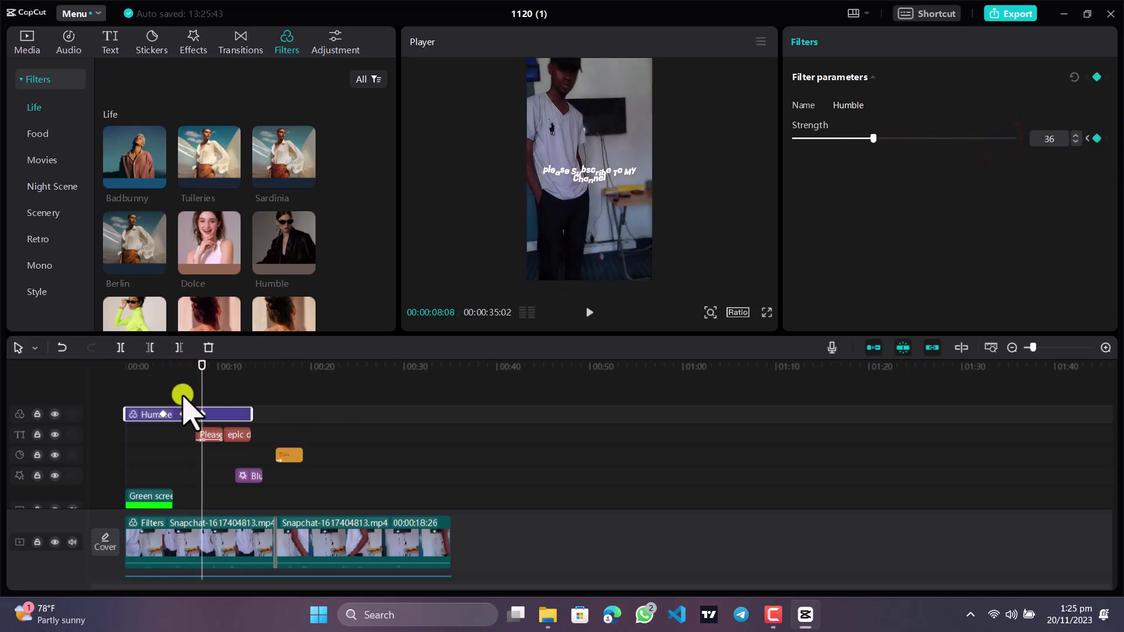
Play back the keyframed Humble filter from about two seconds into the timeline.
left_click_drag(201, 392, 143, 389)
key("space")
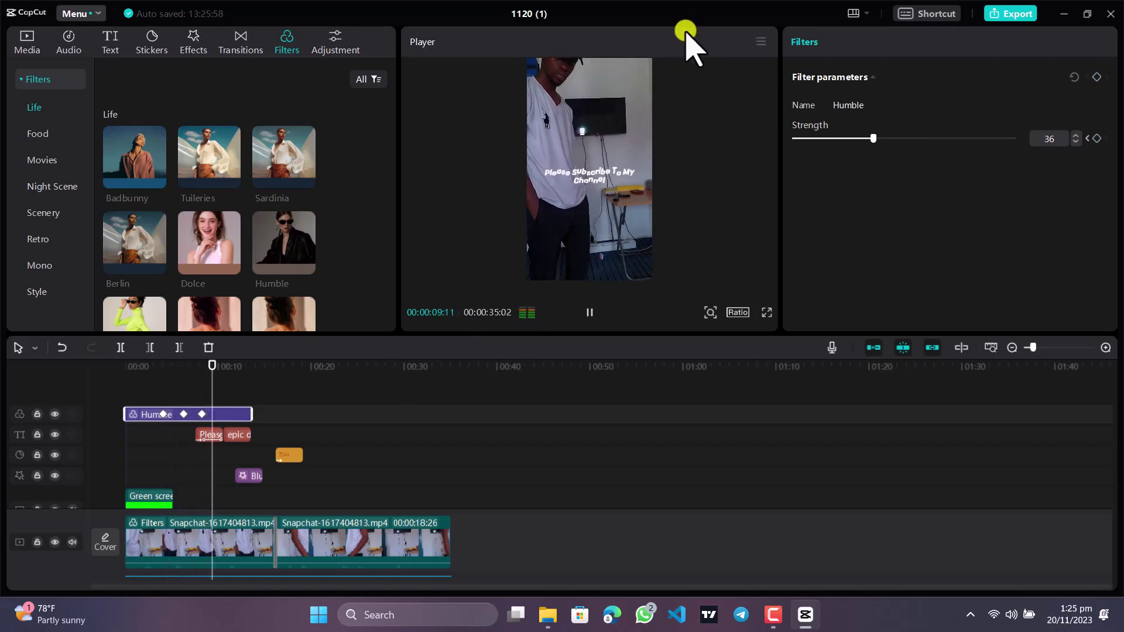
key("space")
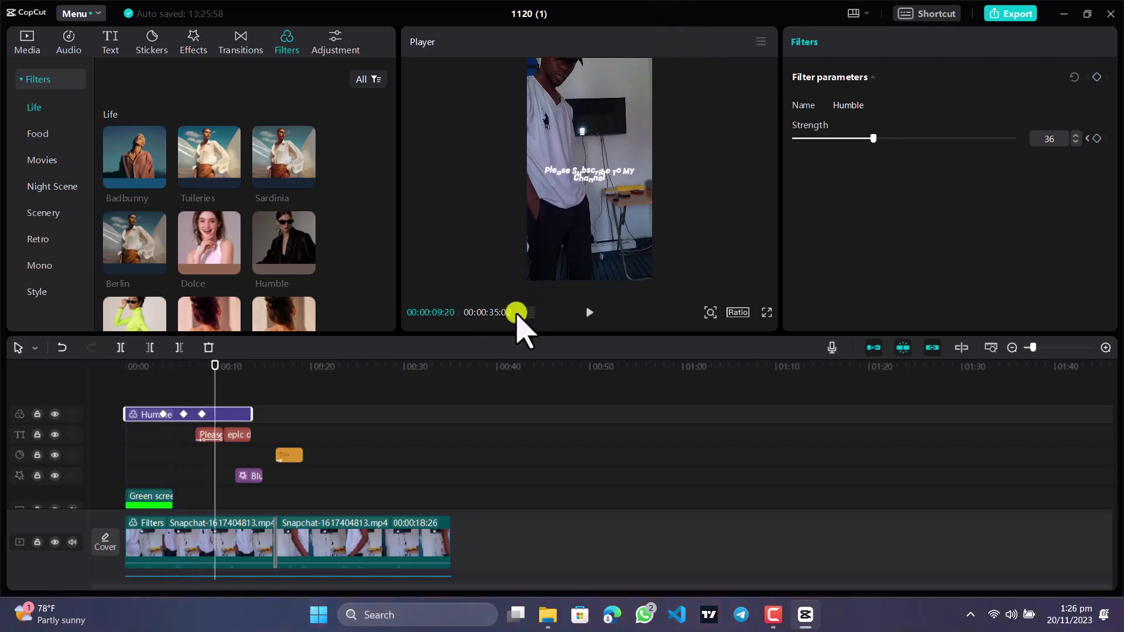
Examine the basic settings of both main clips and the cutout options of the second one.
left_click(332, 45)
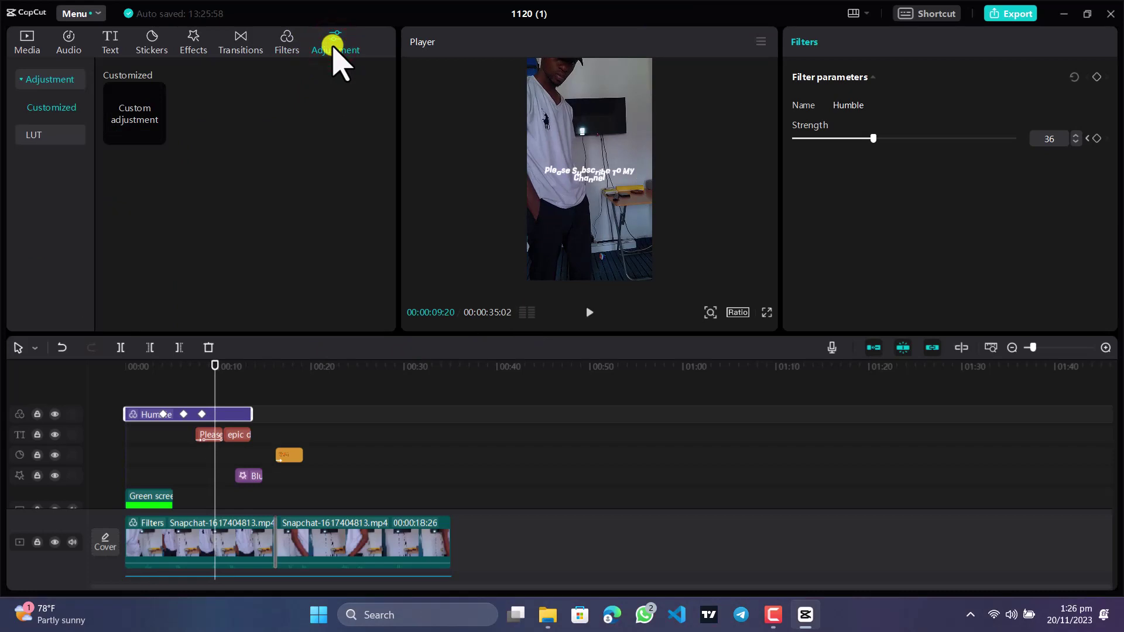
left_click(223, 541)
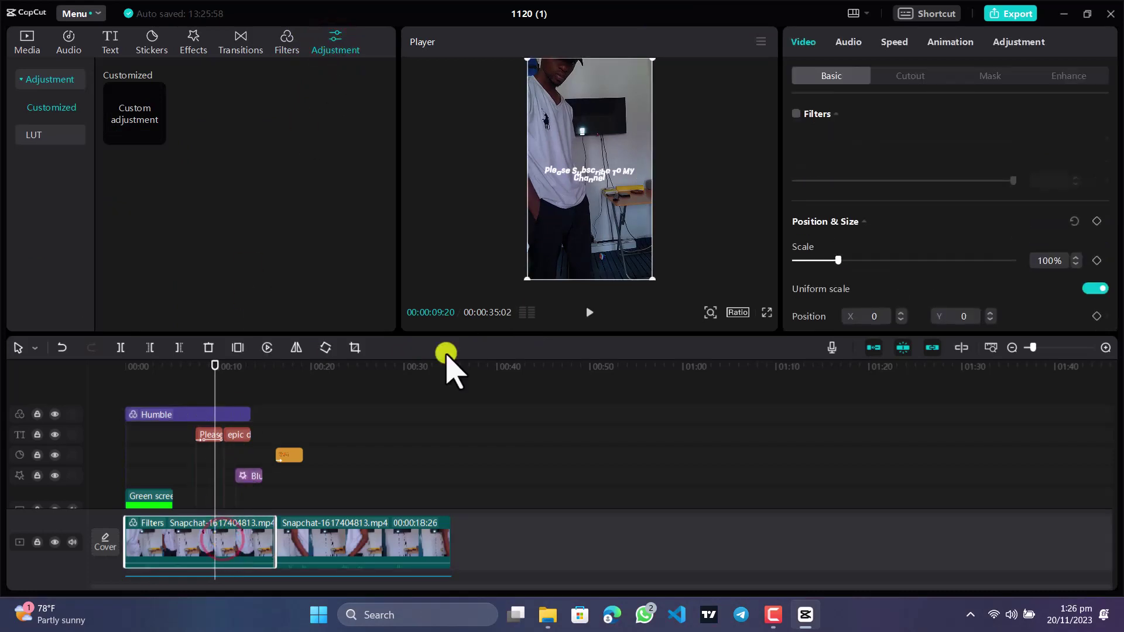
scroll(943, 182, "down", 3)
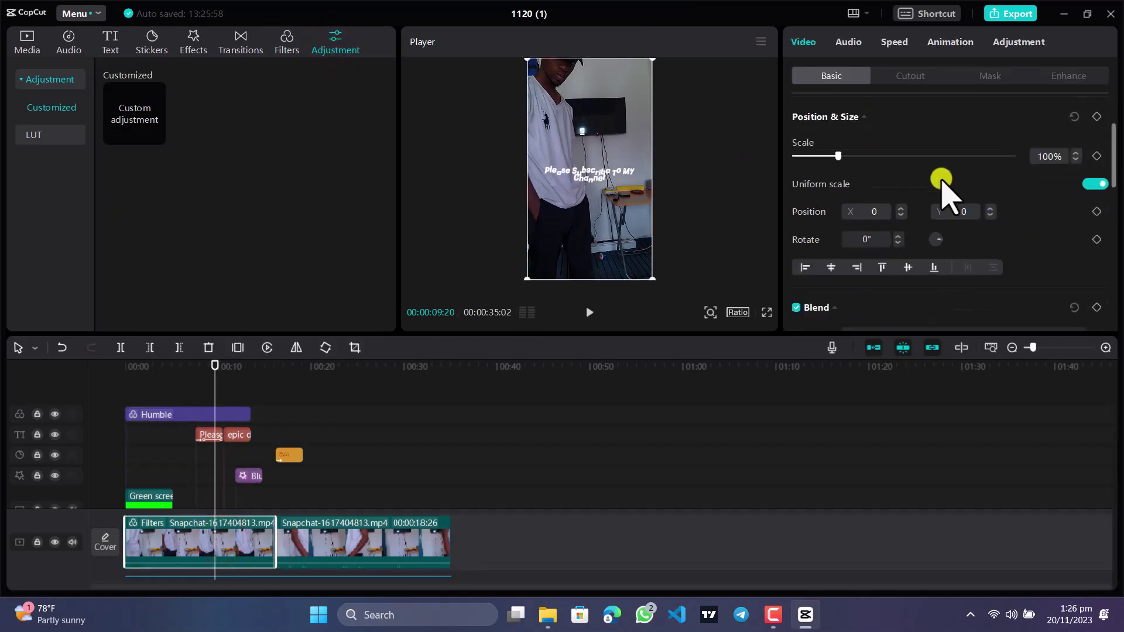
scroll(941, 187, "down", 3)
scroll(941, 187, "up", 6)
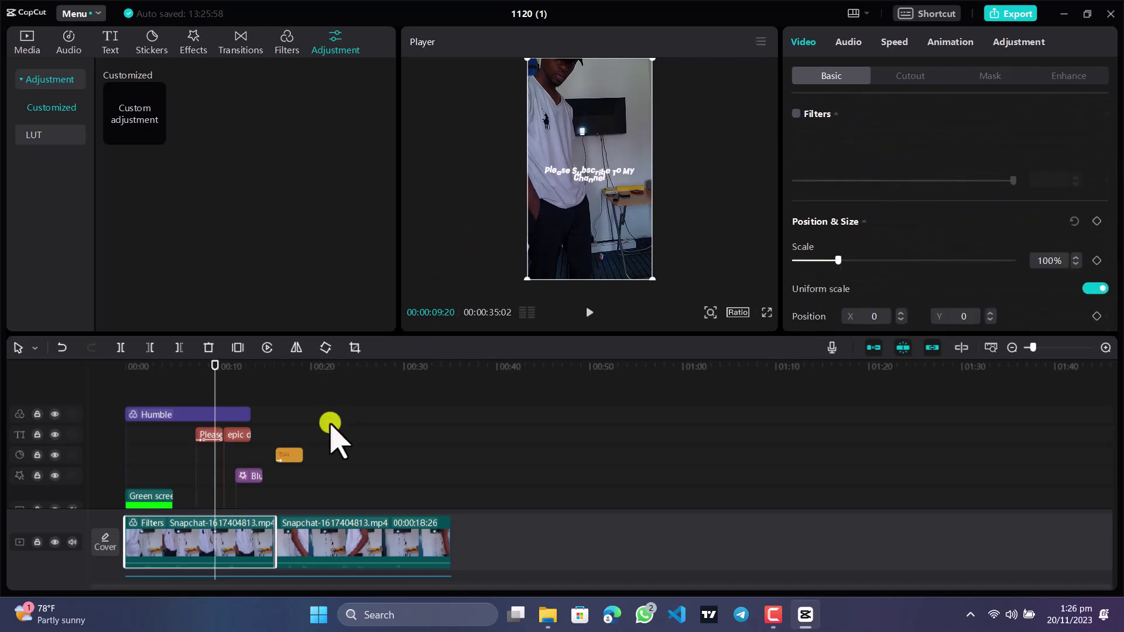
left_click(344, 545)
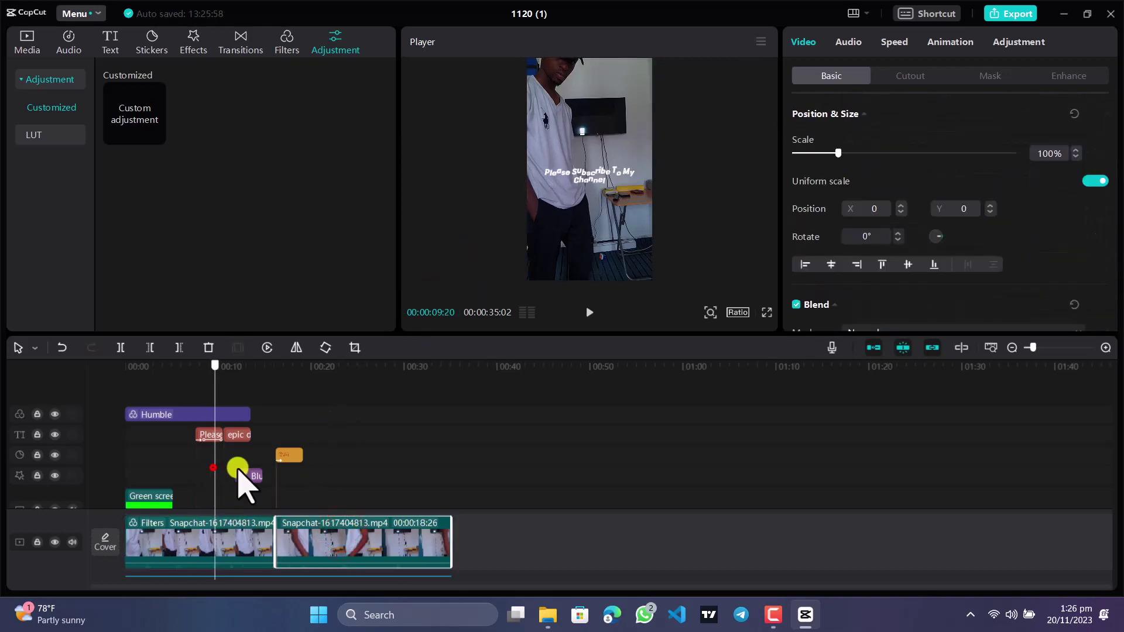
left_click(368, 469)
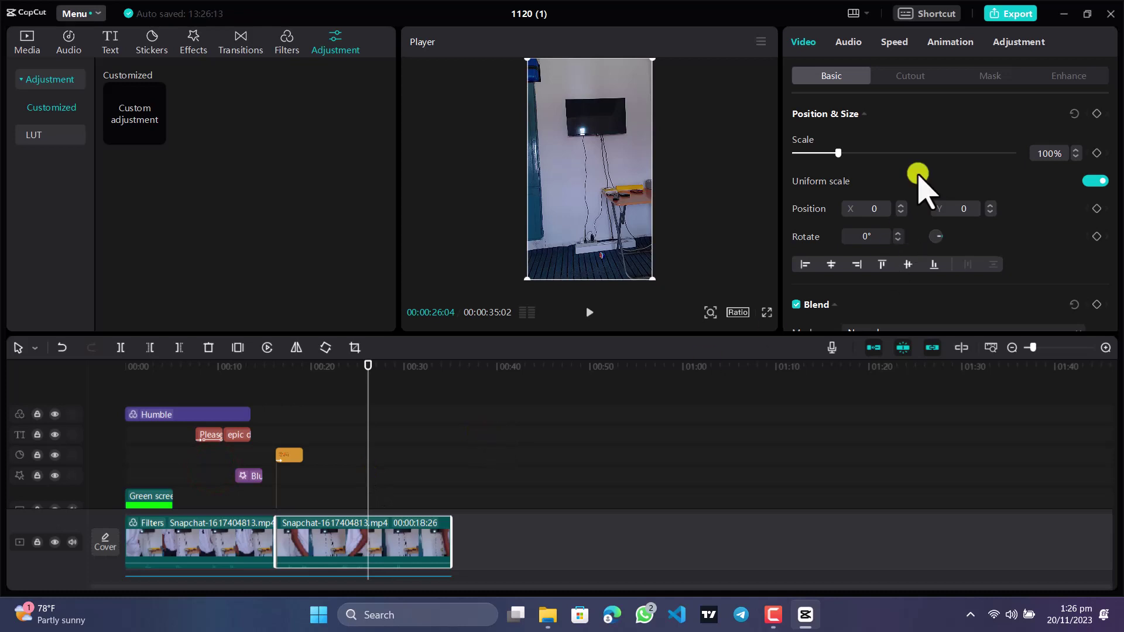
scroll(895, 182, "down", 10)
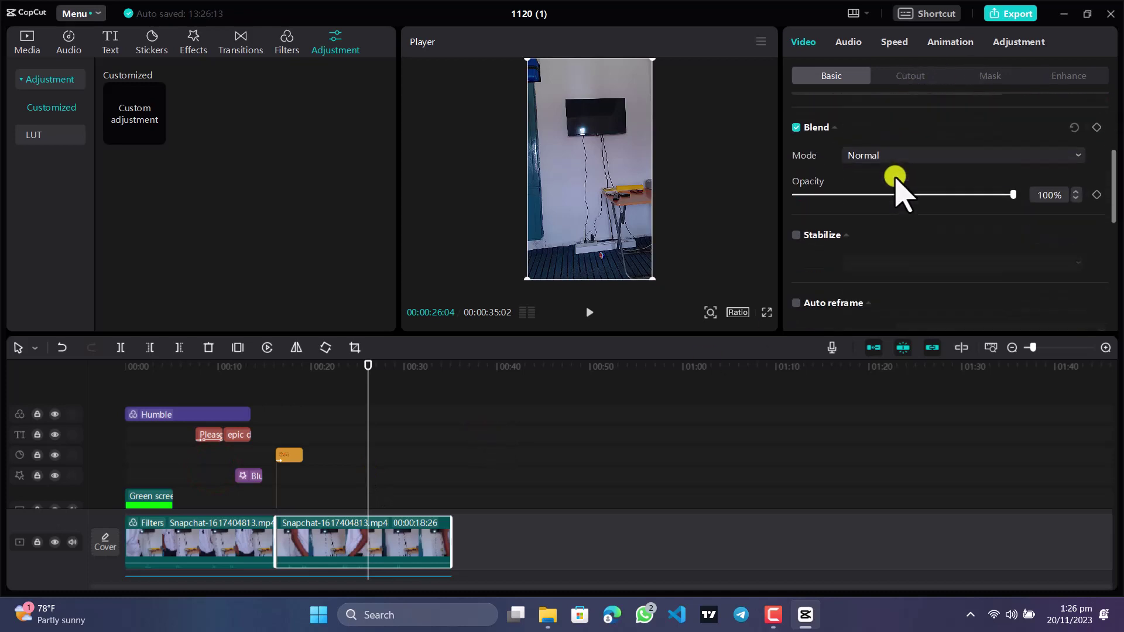
scroll(895, 181, "up", 10)
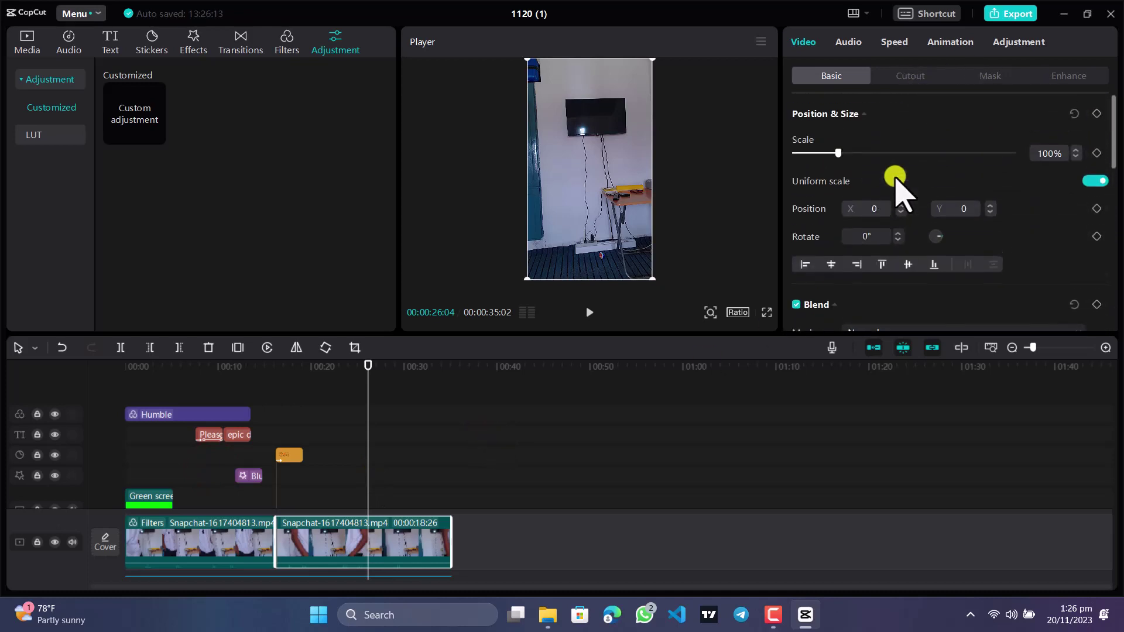
left_click(904, 76)
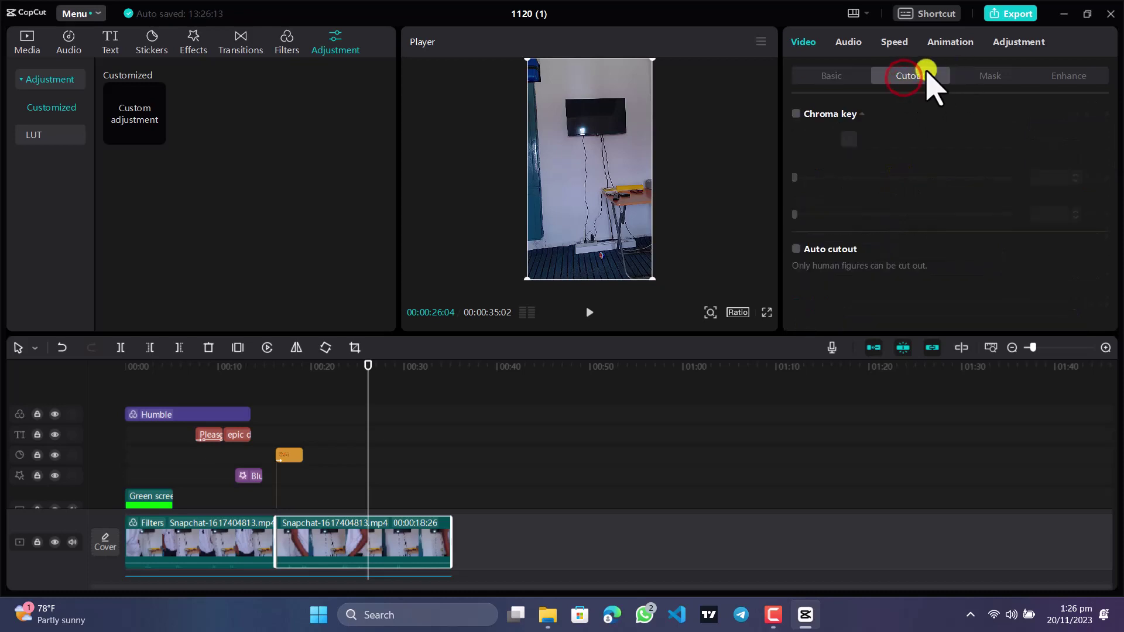
Try the second main clip at 2.0x speed in playback, and set its speed back to 1.0x.
left_click(895, 42)
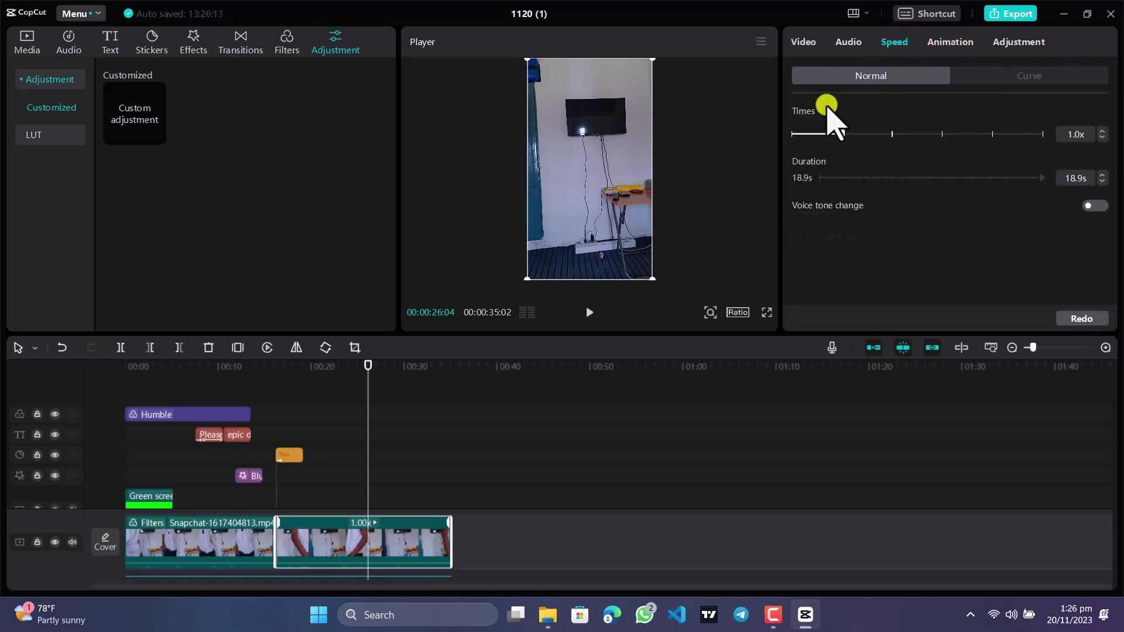
left_click_drag(840, 133, 877, 133)
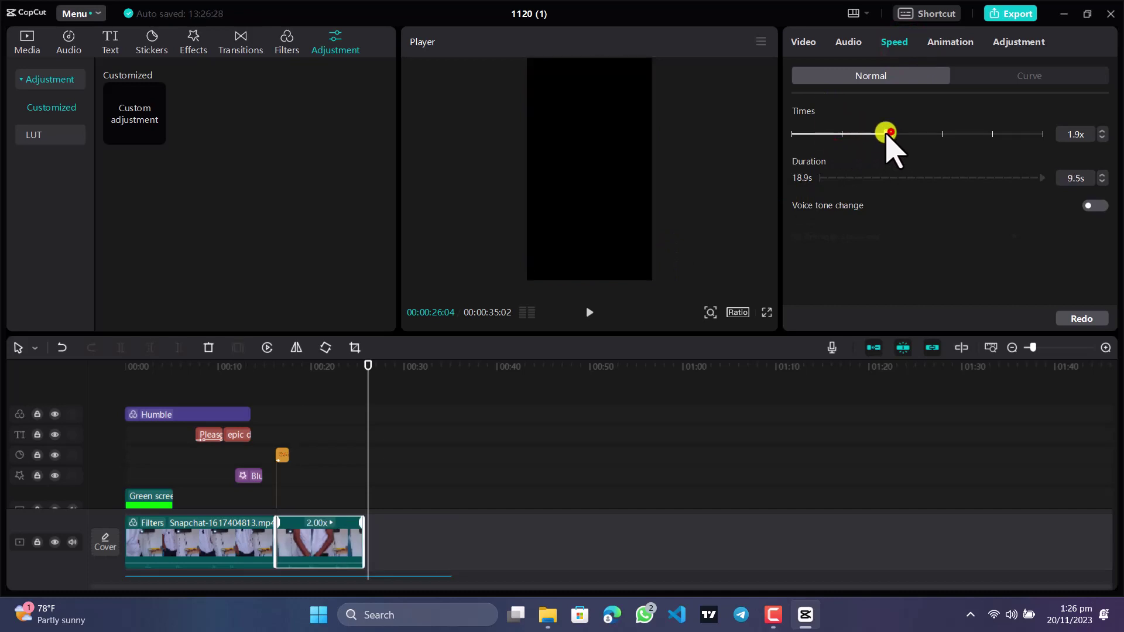
mouse_move(885, 133)
left_mouse_down()
mouse_move(856, 133)
mouse_move(889, 136)
left_mouse_up()
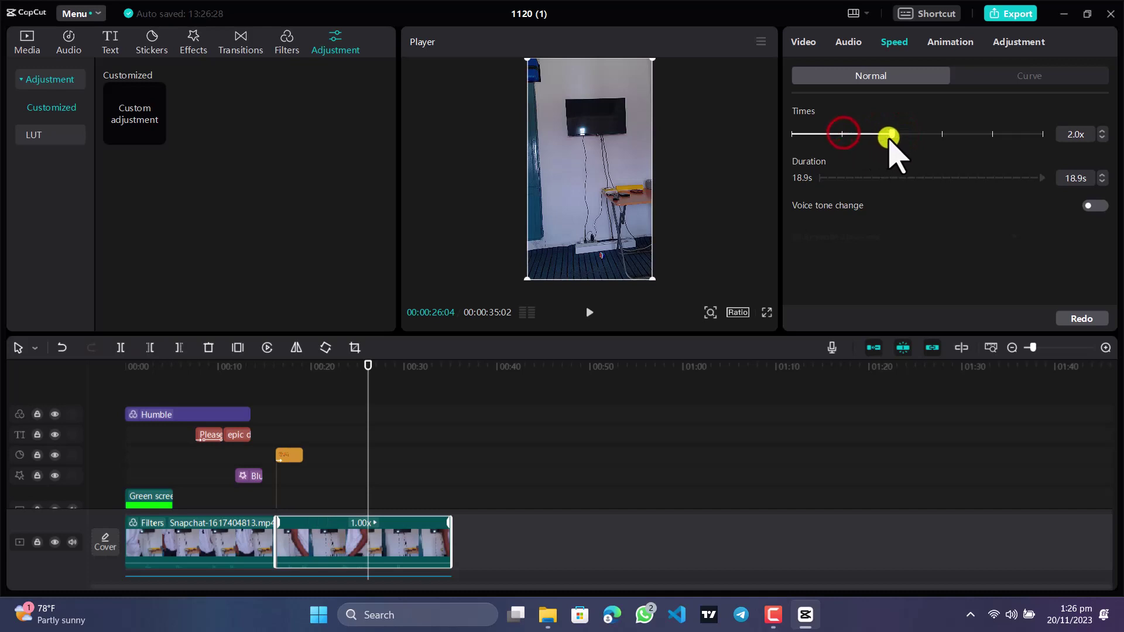
left_click(366, 468)
key("space")
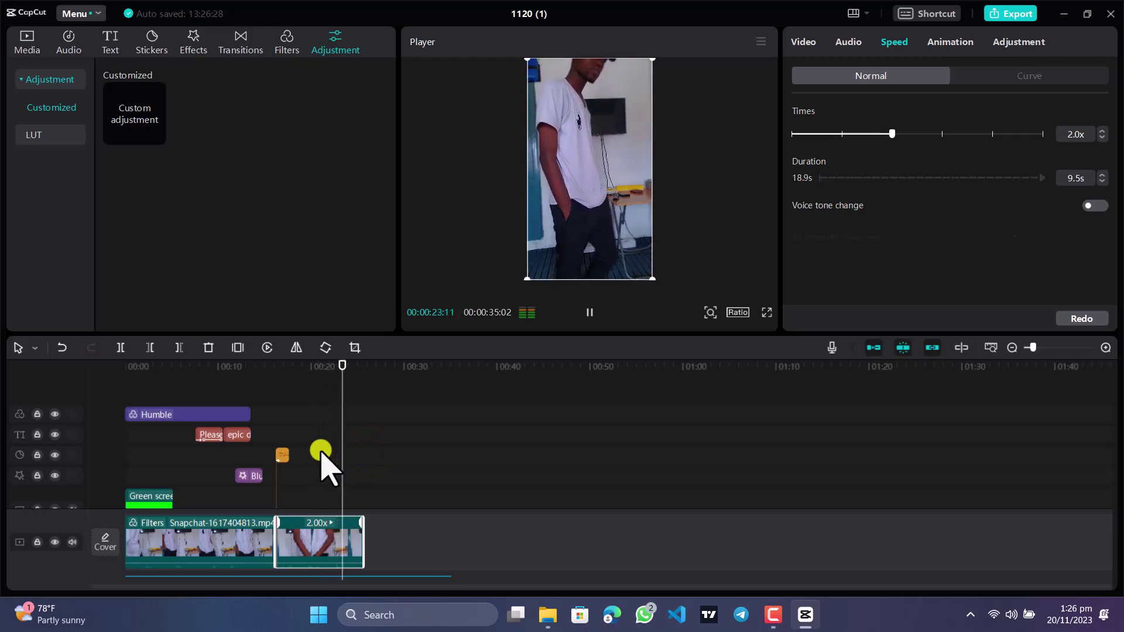
key("space")
left_click_drag(877, 129, 850, 131)
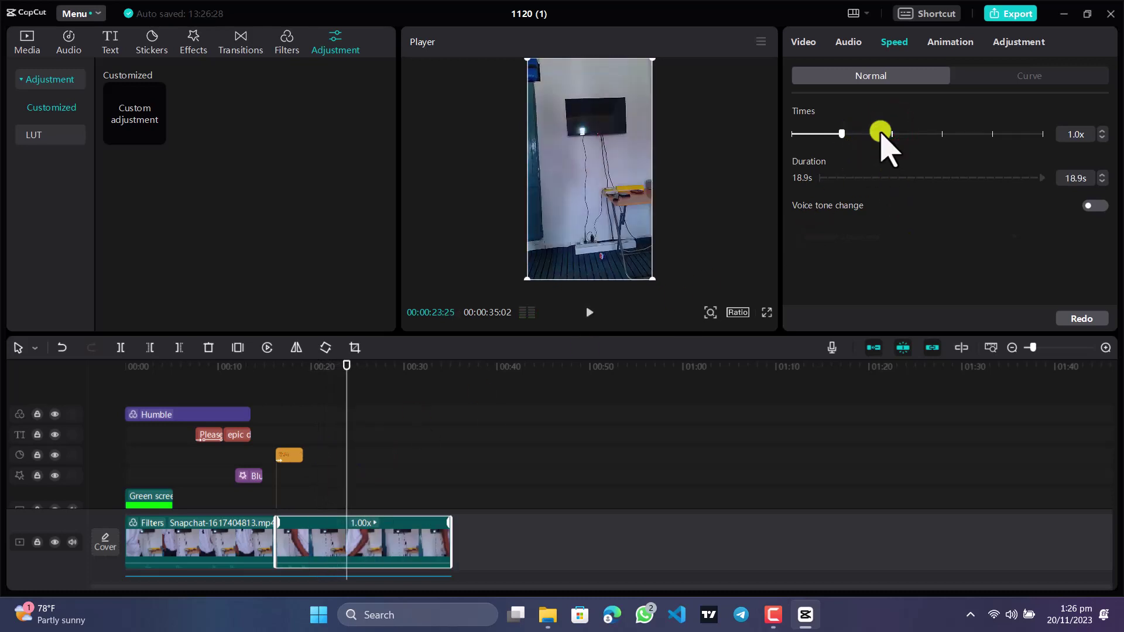
Lower the second main clip's volume to -∞ dB, and apply the Montage speed curve to it.
left_click(852, 43)
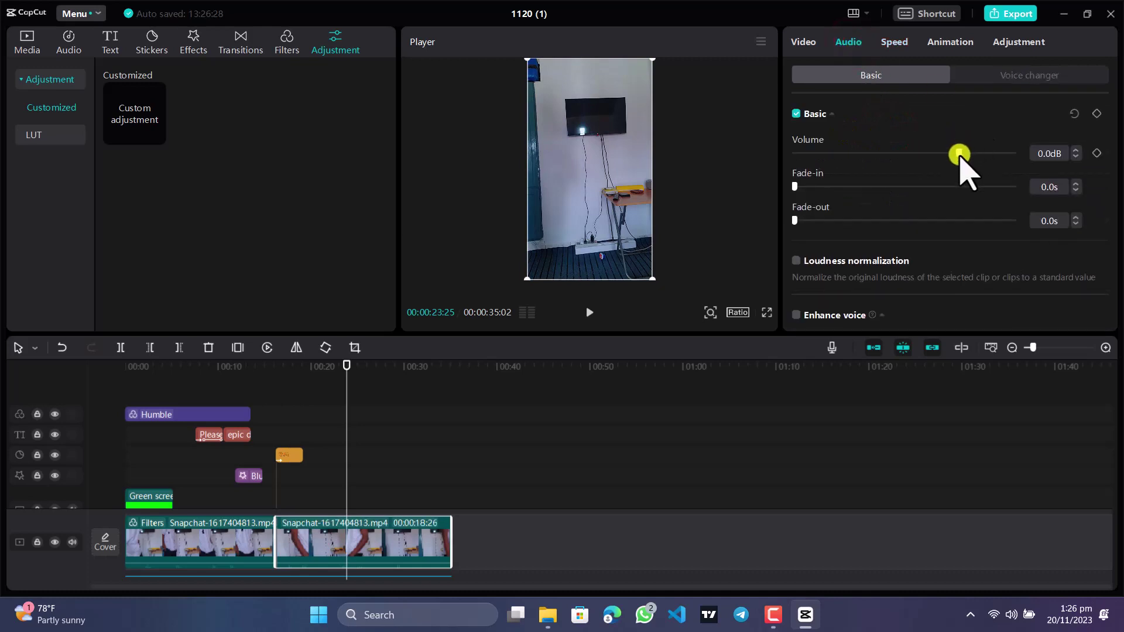
left_click_drag(958, 155, 771, 181)
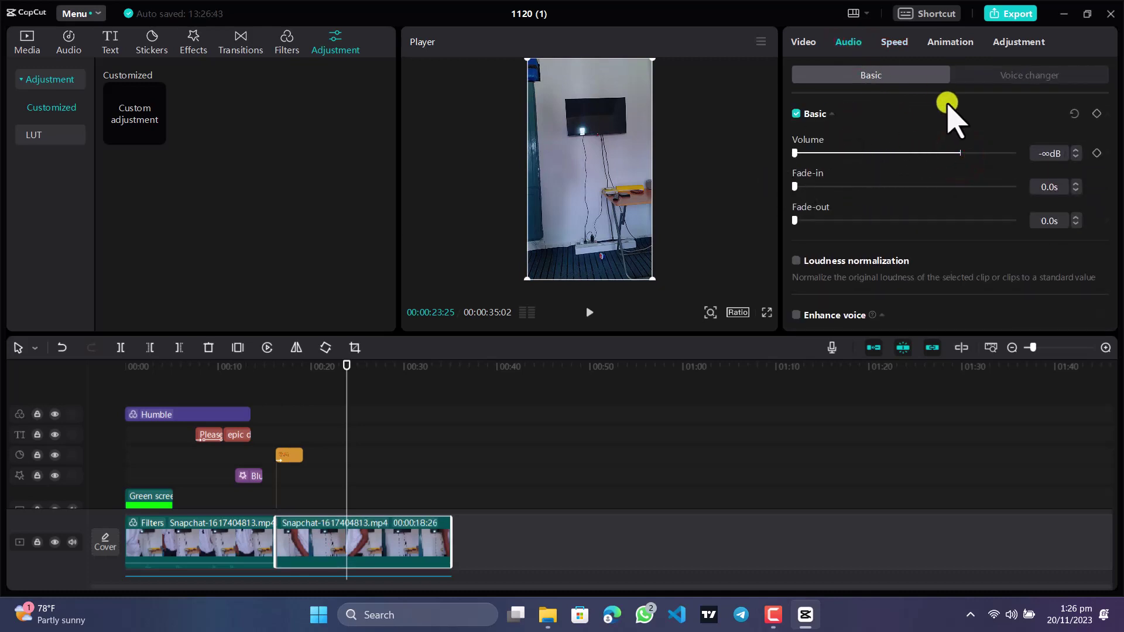
left_click(908, 45)
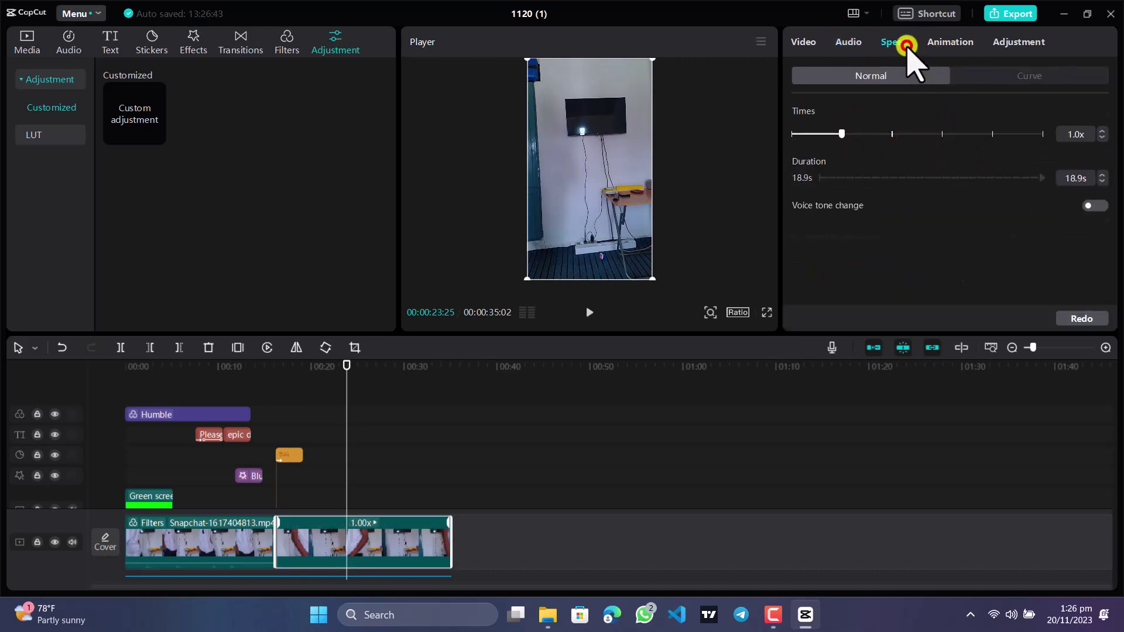
left_click(981, 79)
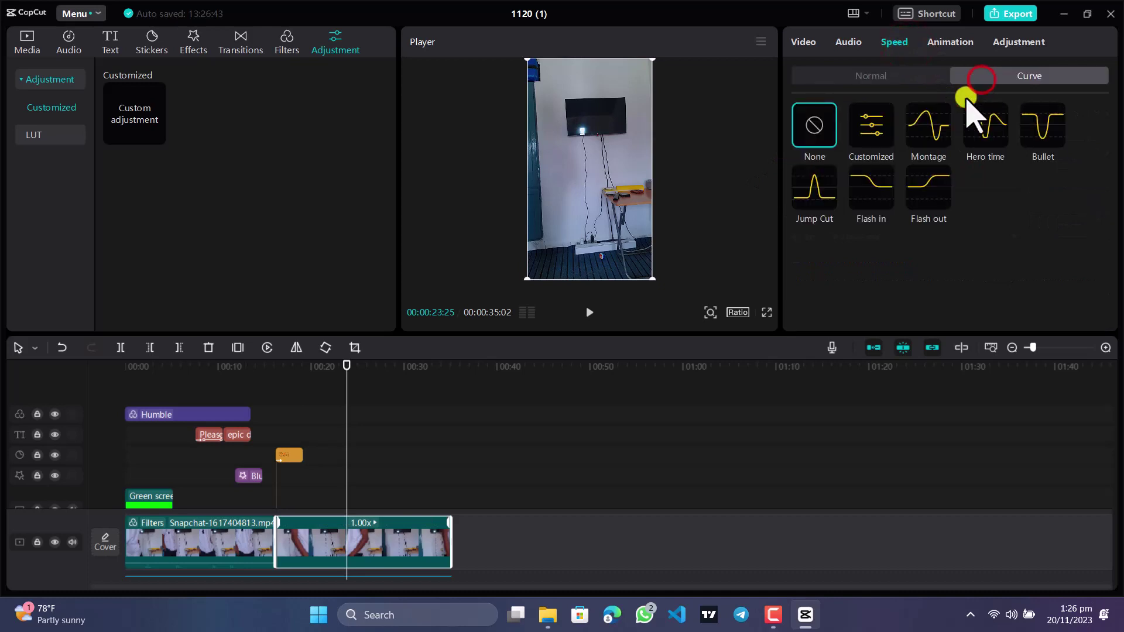
left_click(931, 131)
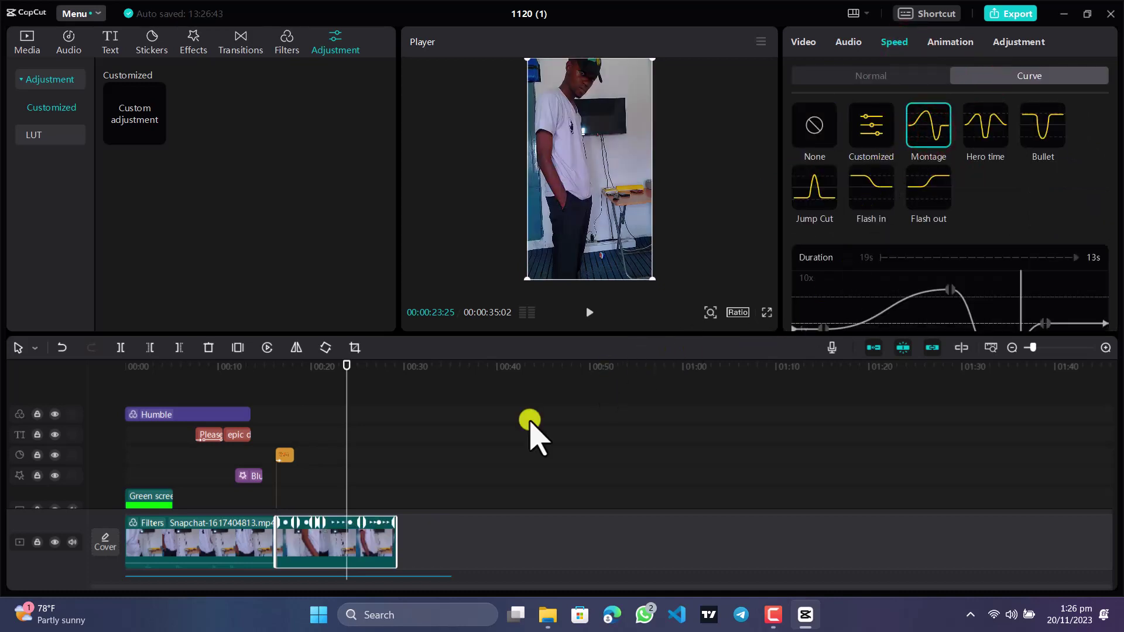
Play back the second main clip with its Montage speed curve from the clip's start.
left_click_drag(346, 473, 279, 465)
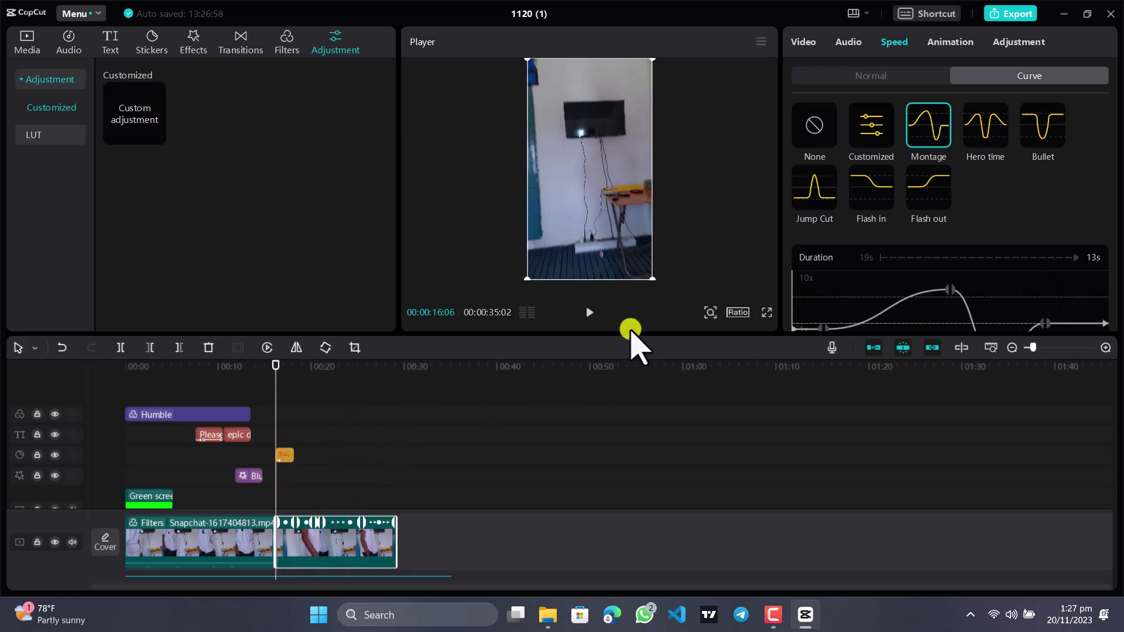
left_click(589, 313)
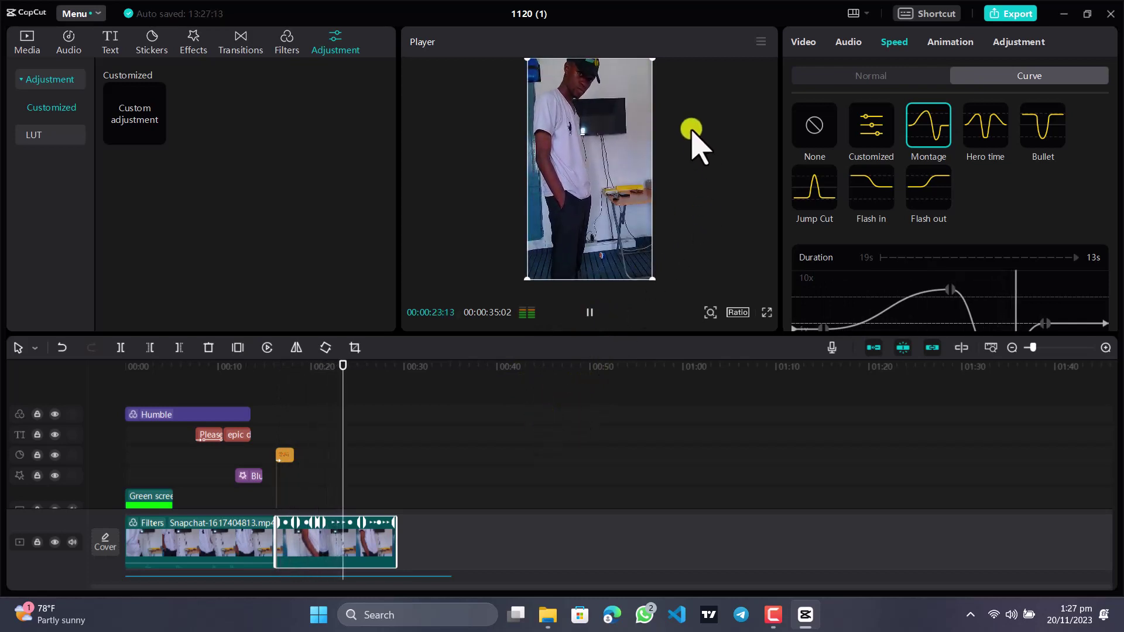
key("space")
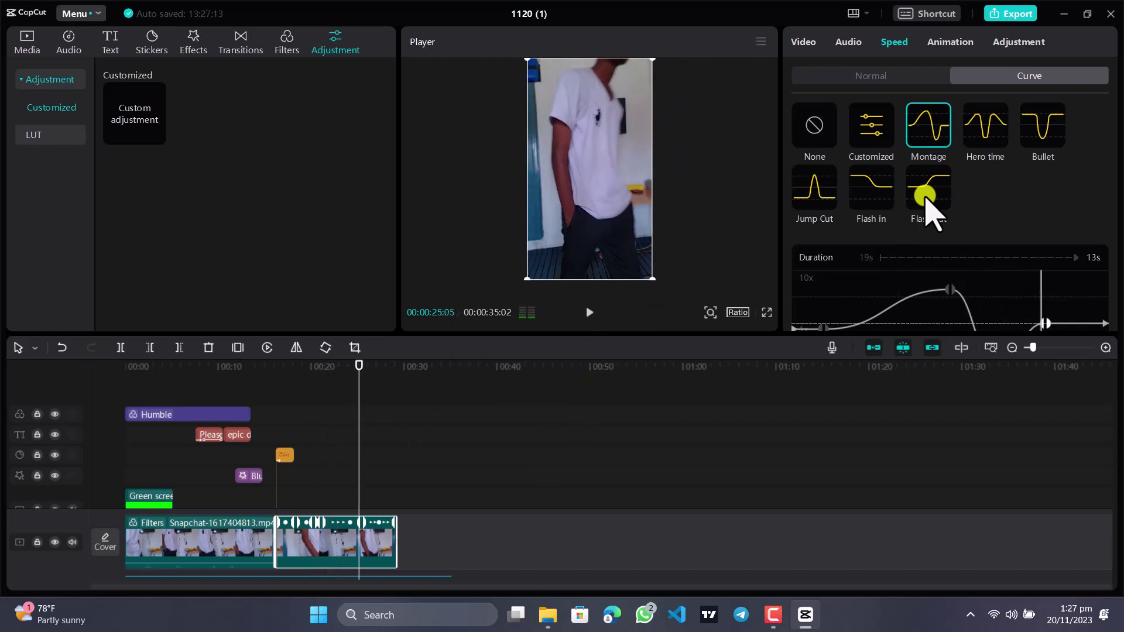
Open the second main clip's basic adjustment settings with the playhead at 00:00:25:06.
left_click(1022, 44)
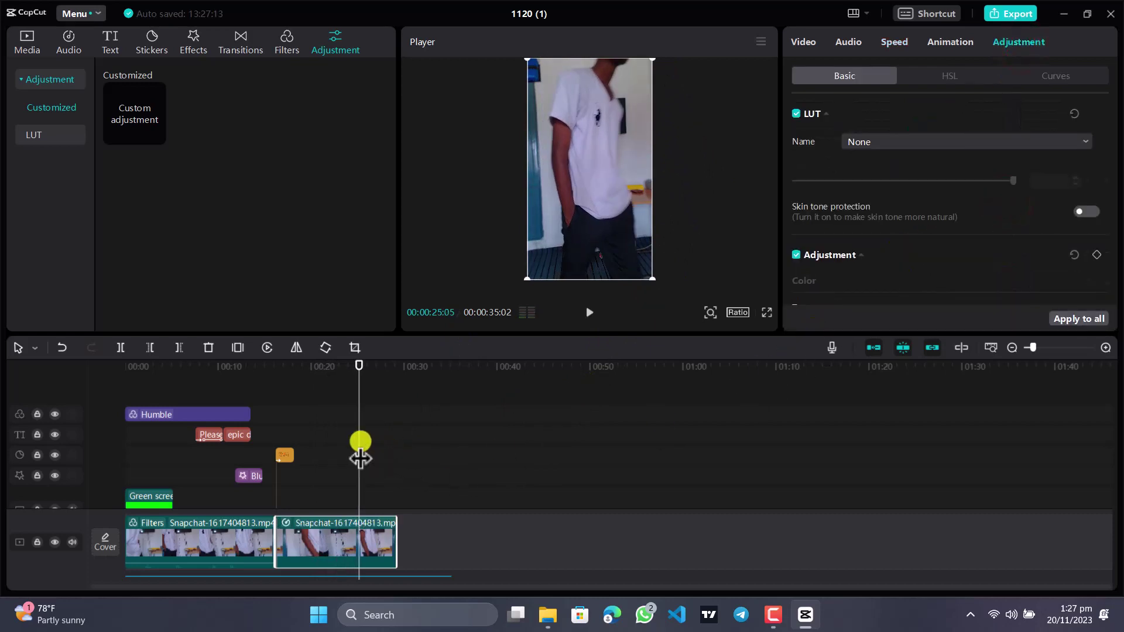
left_click_drag(360, 458, 359, 523)
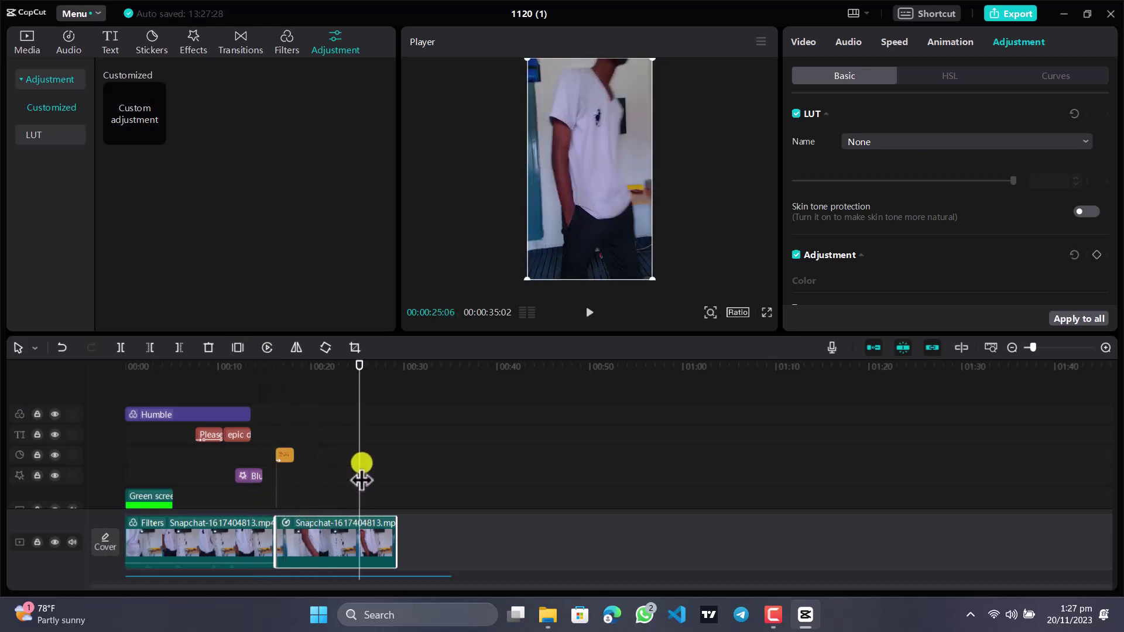